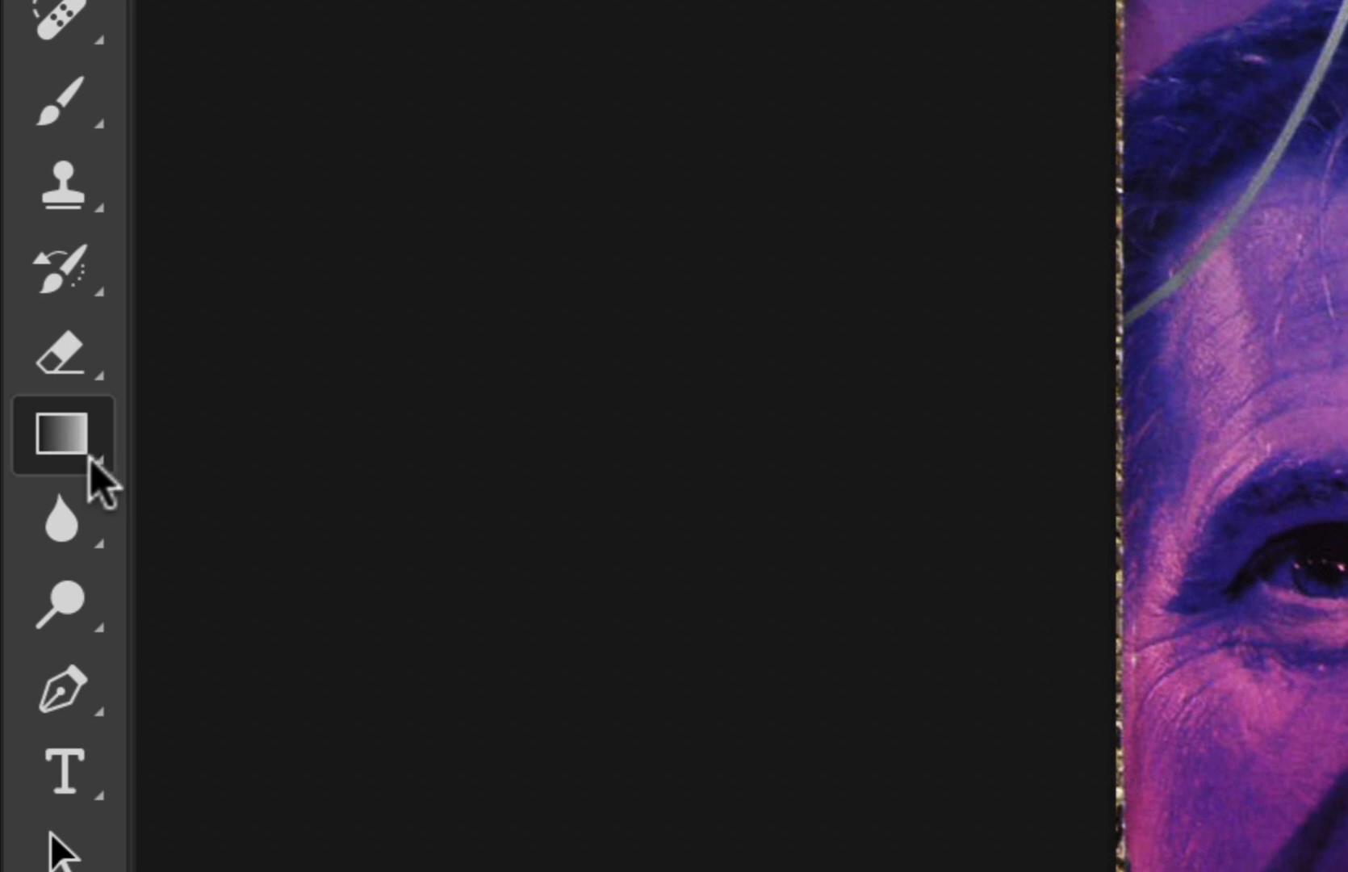
Activate the Gradient Tool.
left_click(97, 457)
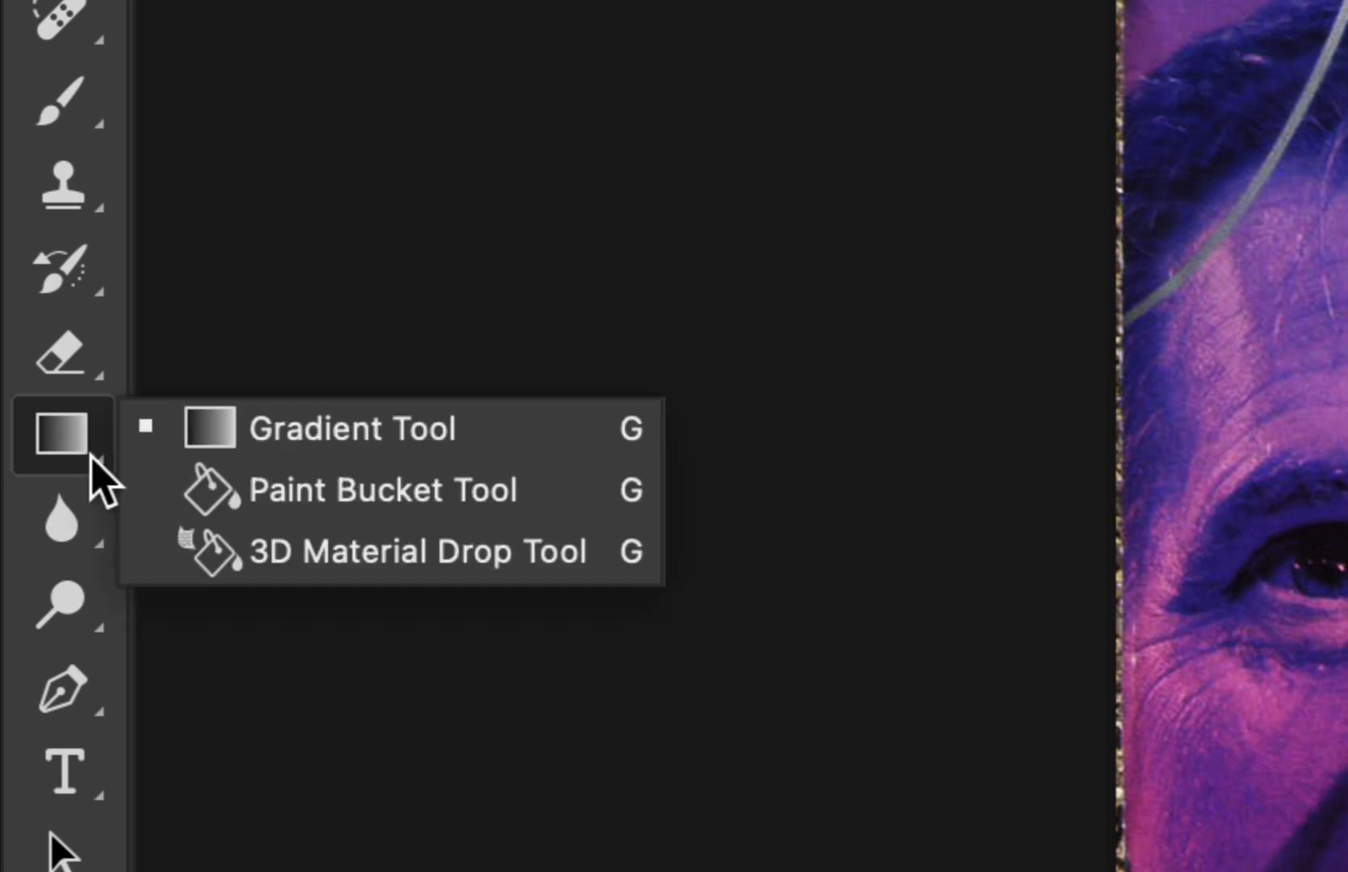
left_click(400, 497)
left_click(89, 465)
left_click(352, 438)
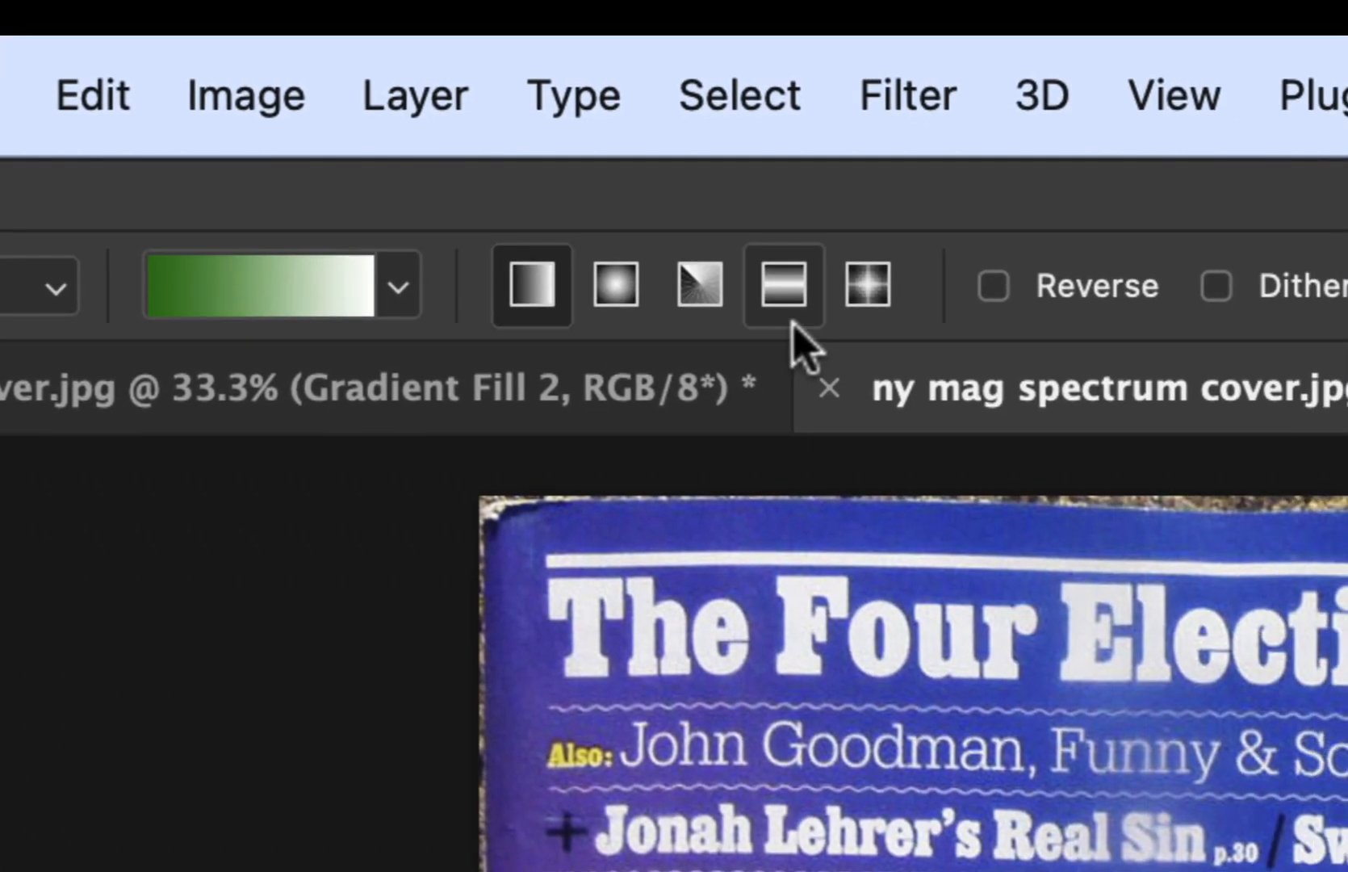
Draw a linear gradient with the first Basics preset from the cover's upper left toward its lower right, at about -42°.
left_click(390, 287)
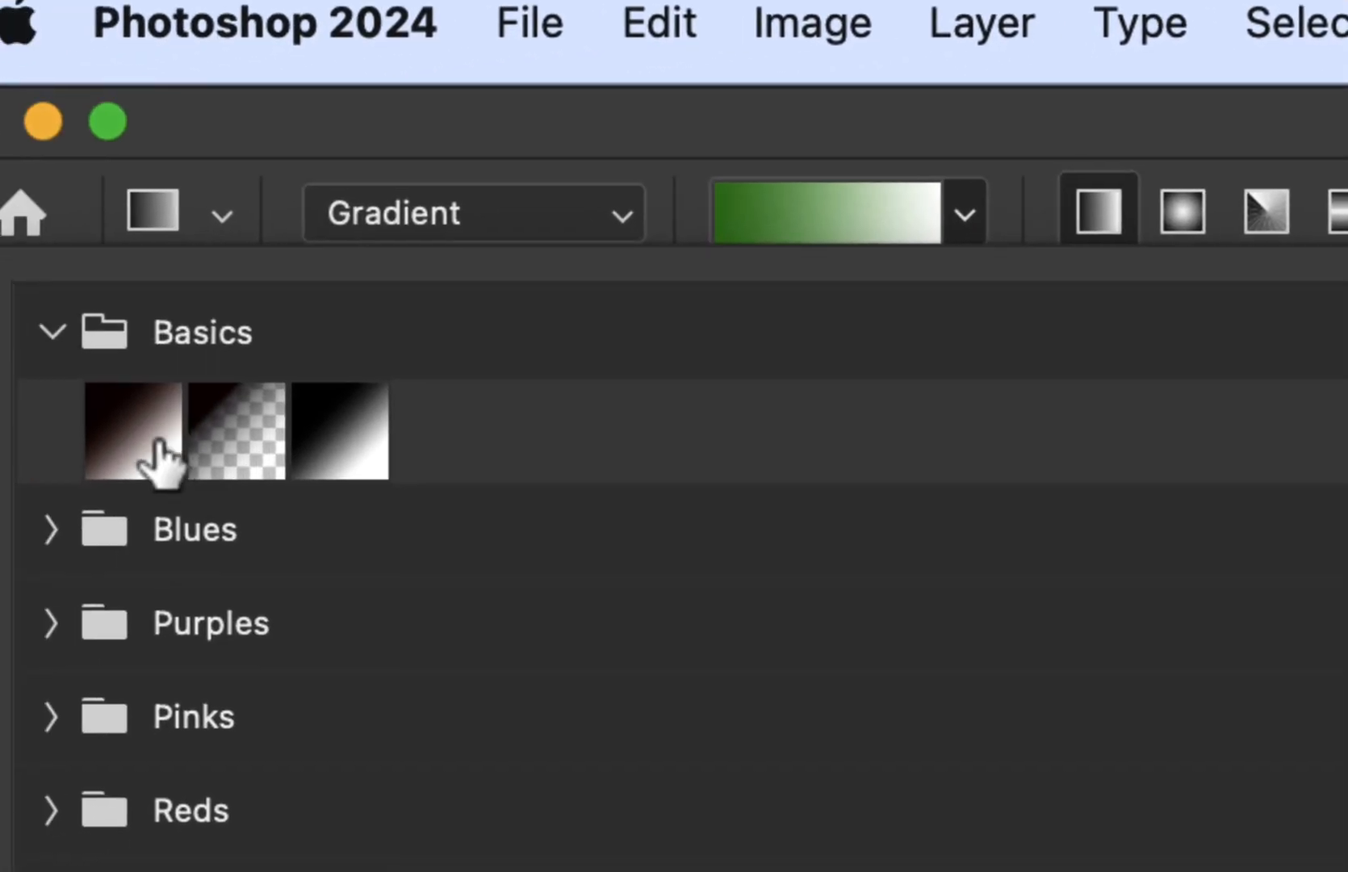
left_click(51, 331)
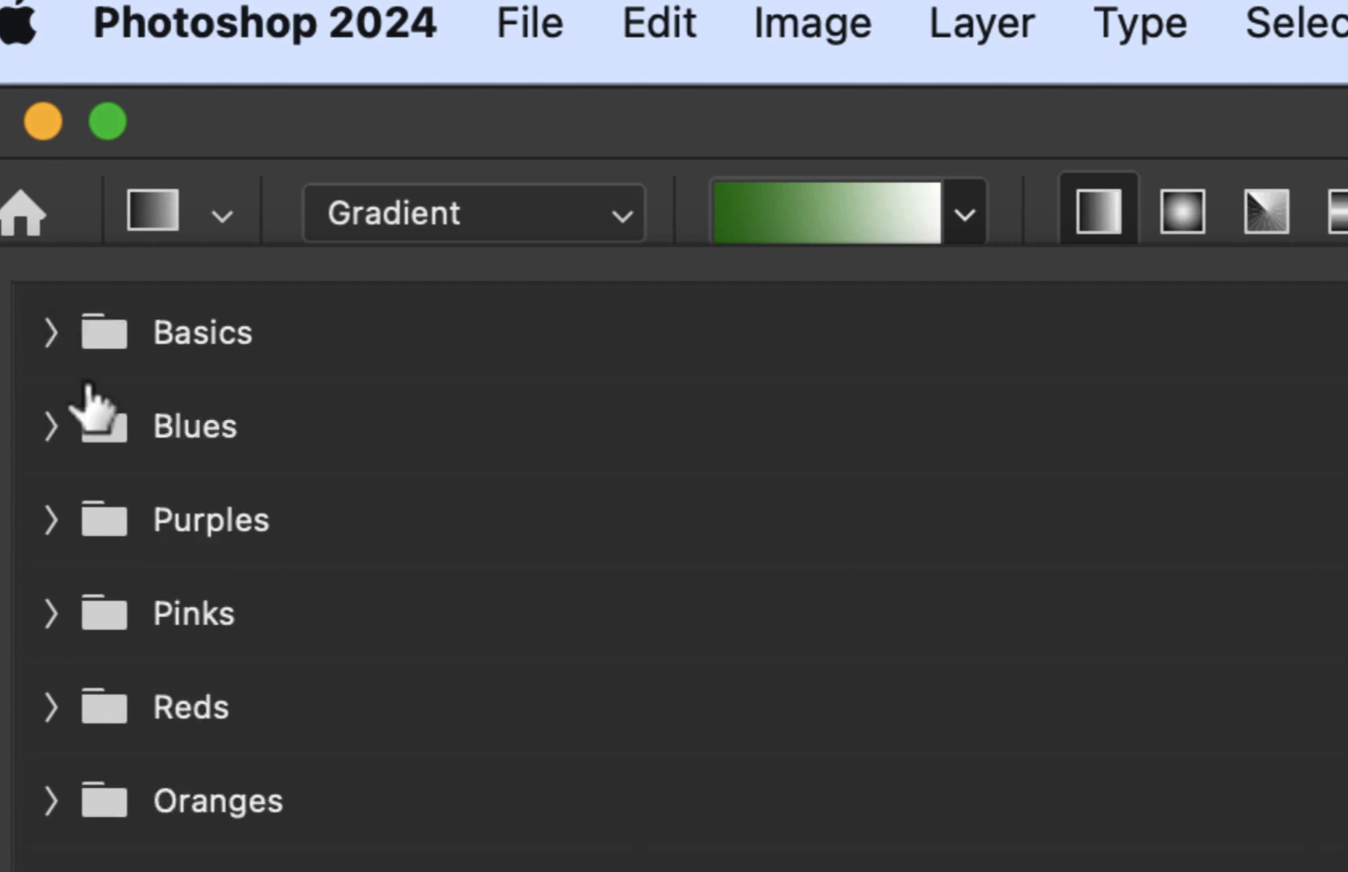
left_click(51, 331)
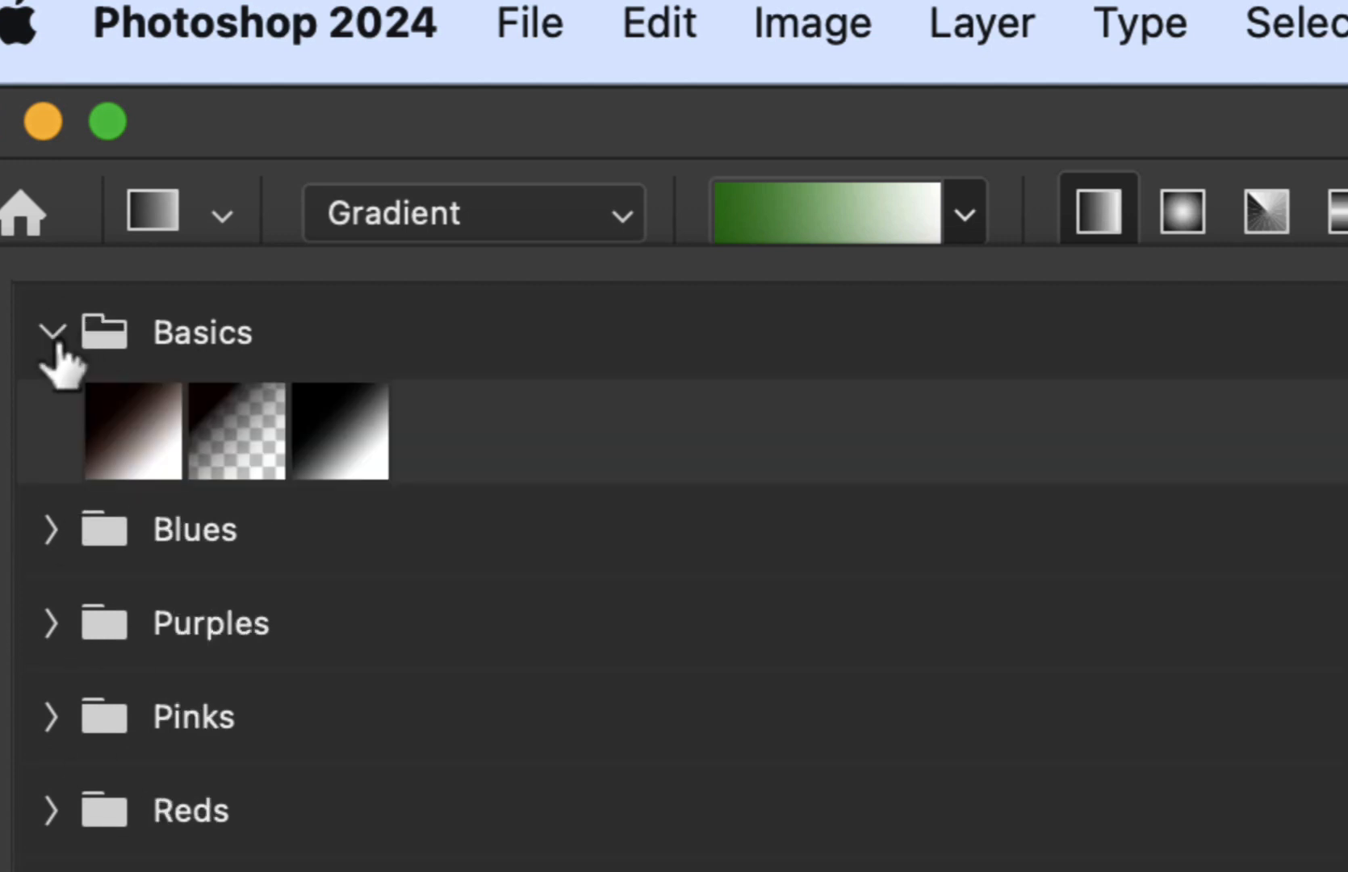
left_click(137, 436)
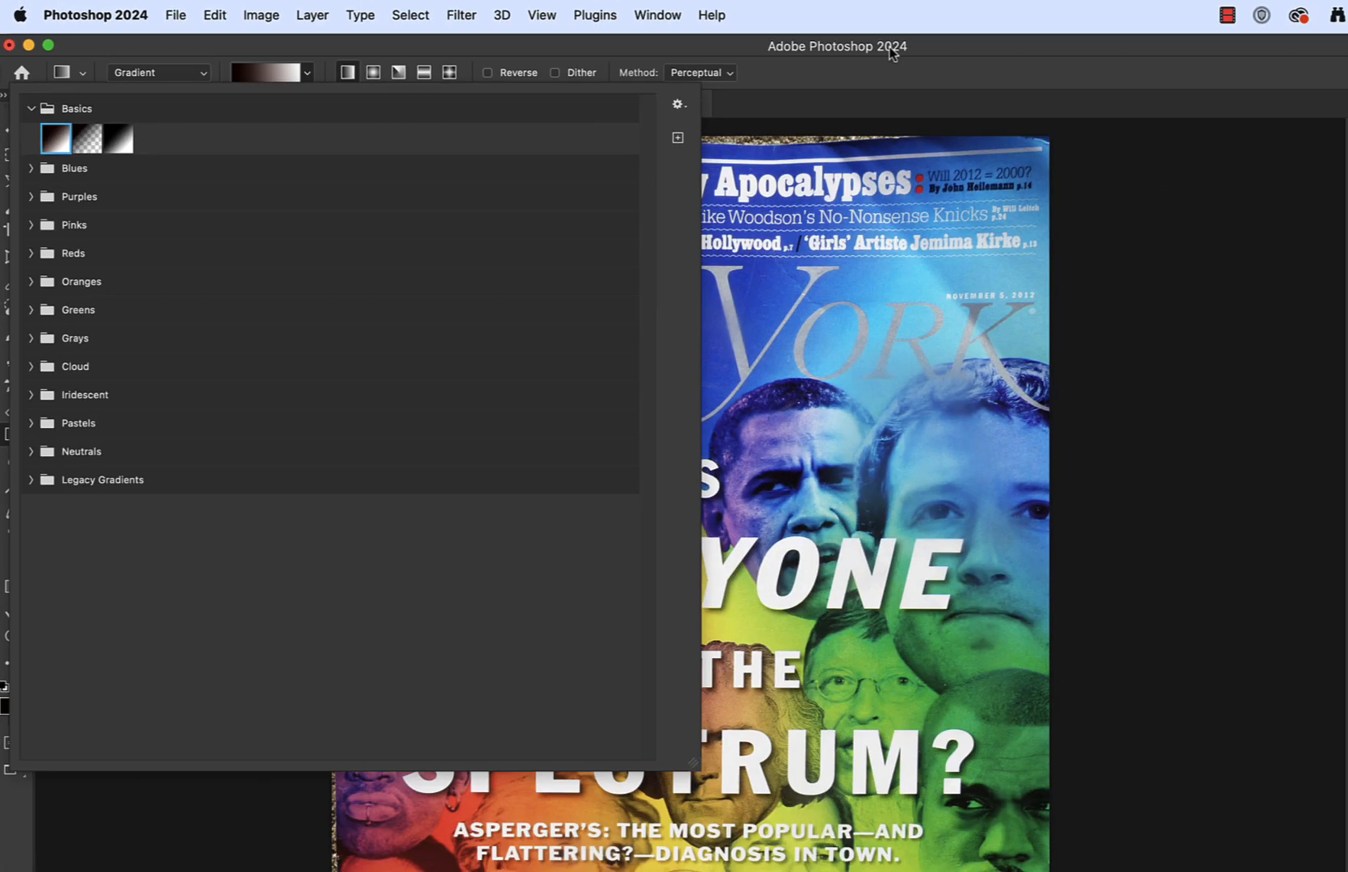
left_click(891, 50)
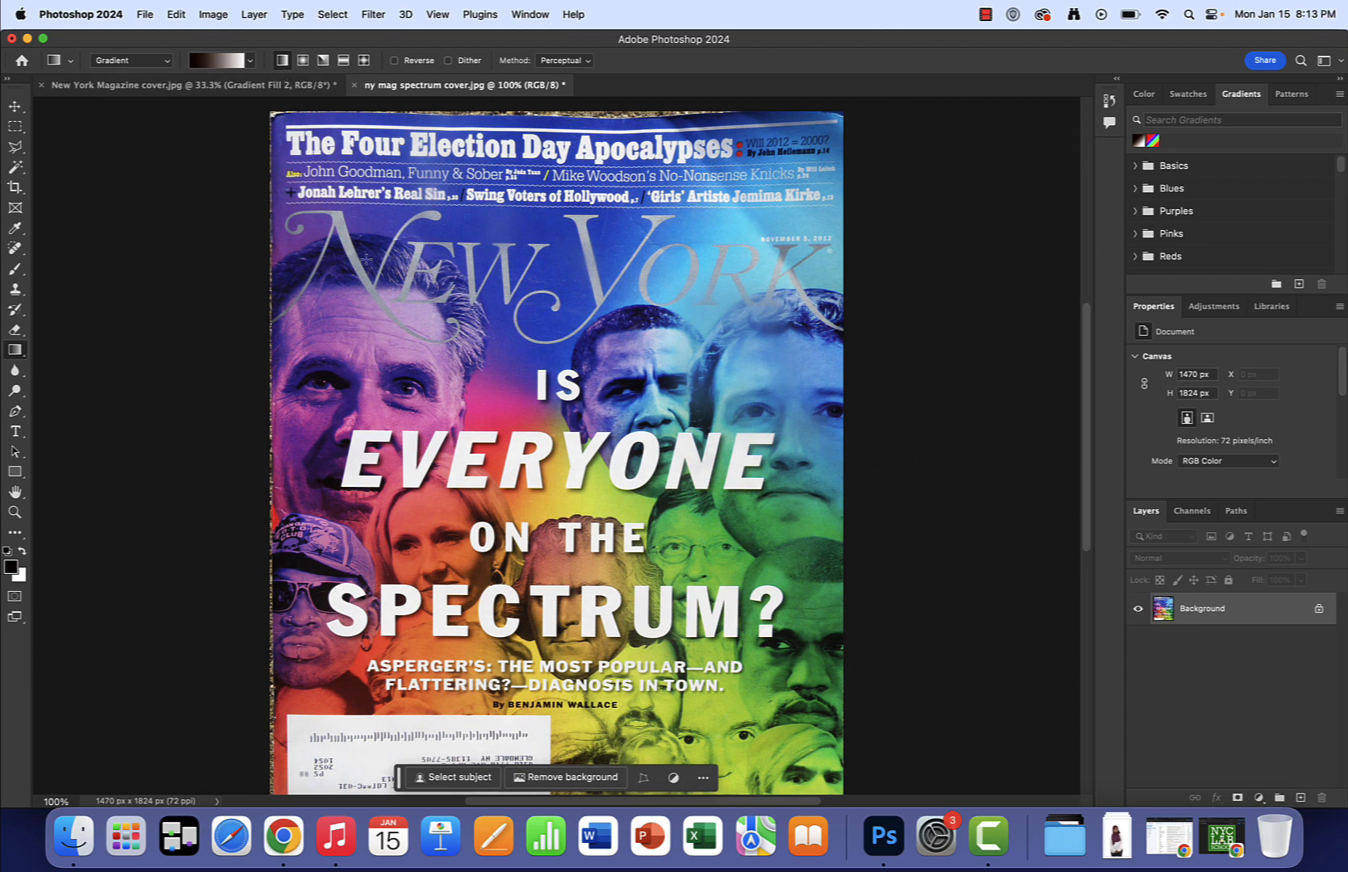
left_click_drag(375, 244, 723, 560)
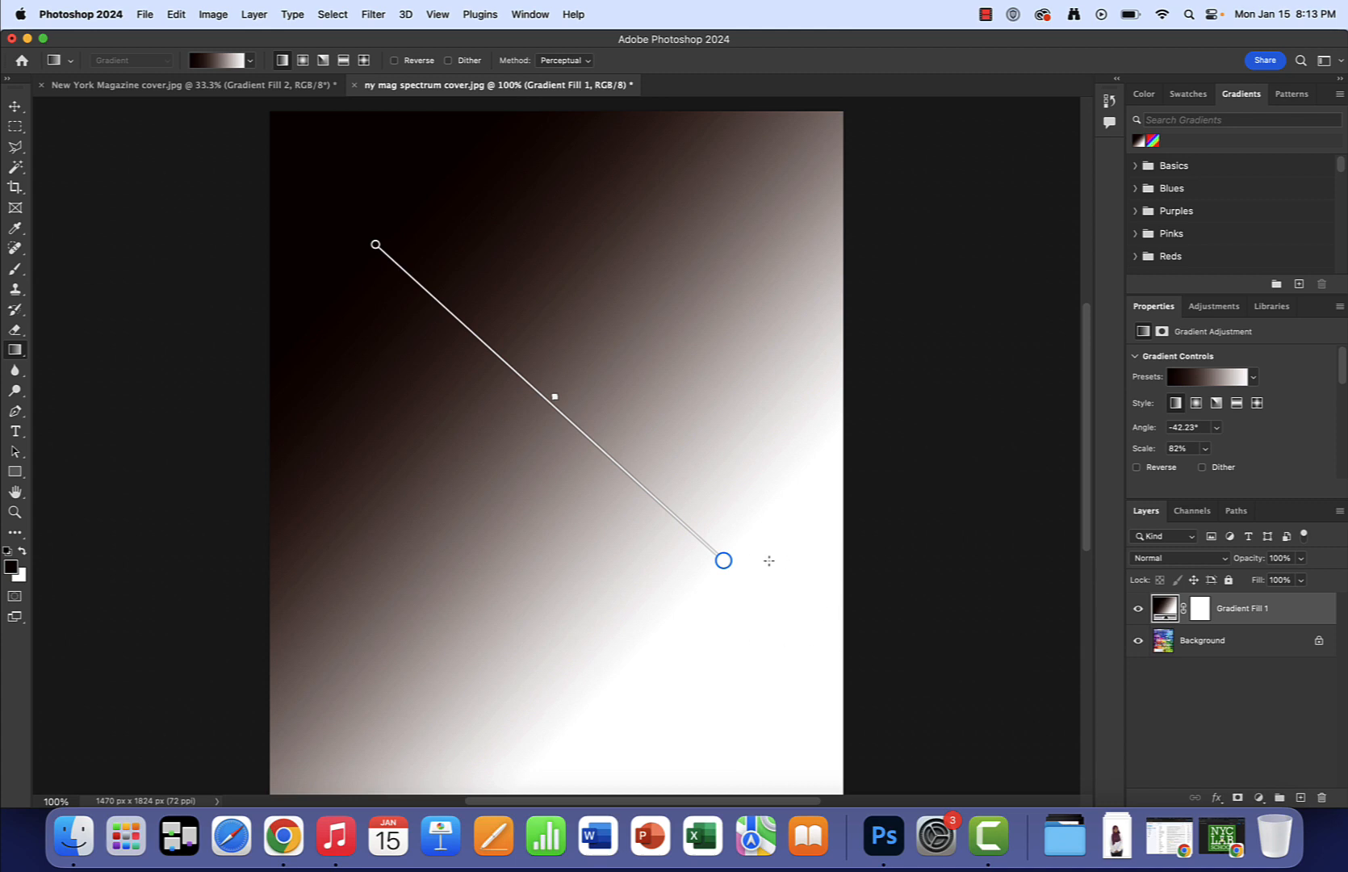
Recolor the gradient's lower-right end stop to bright cyan.
double_click(723, 560)
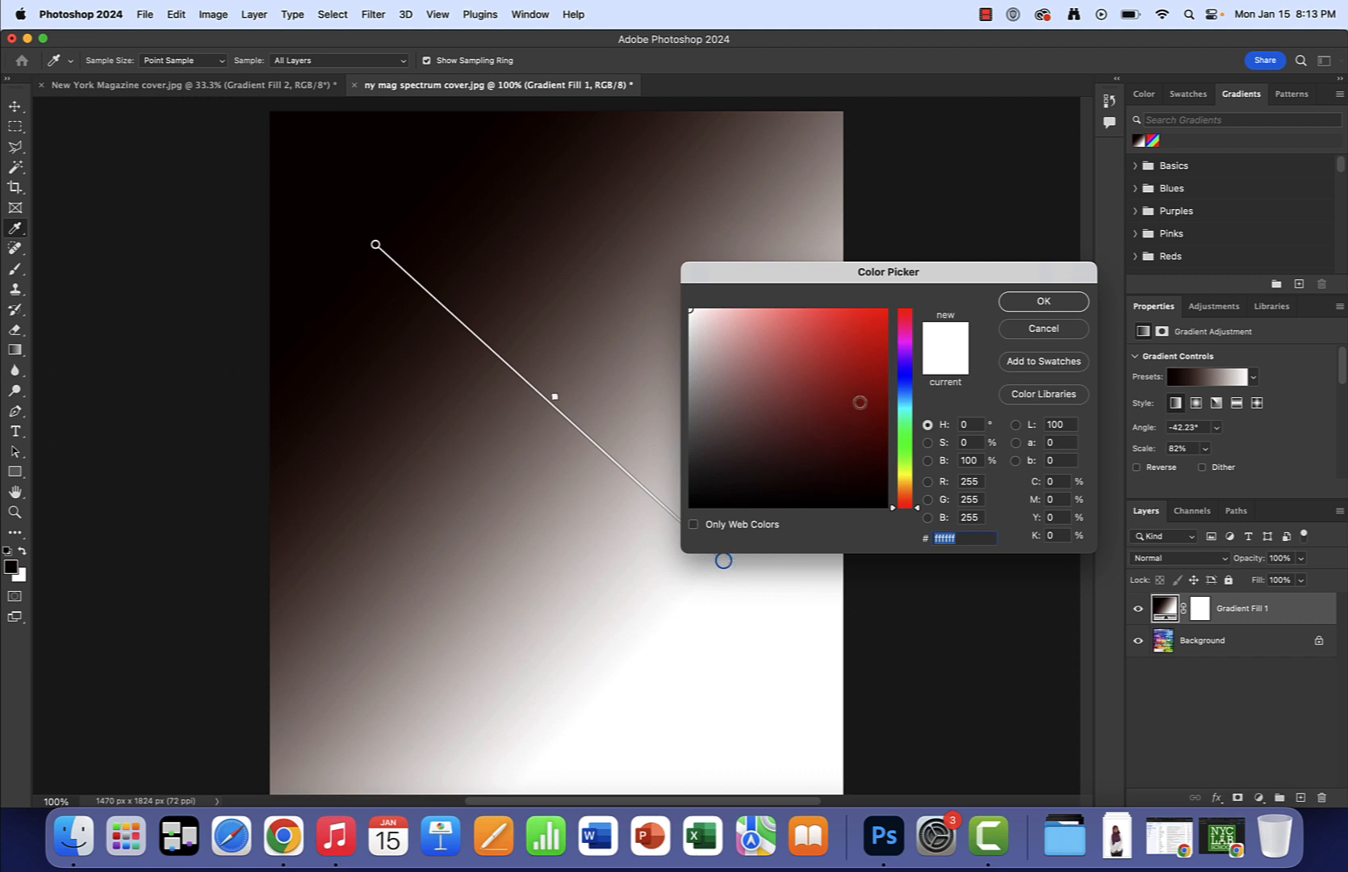
left_click(902, 408)
left_click_drag(861, 395, 887, 320)
left_click(1043, 301)
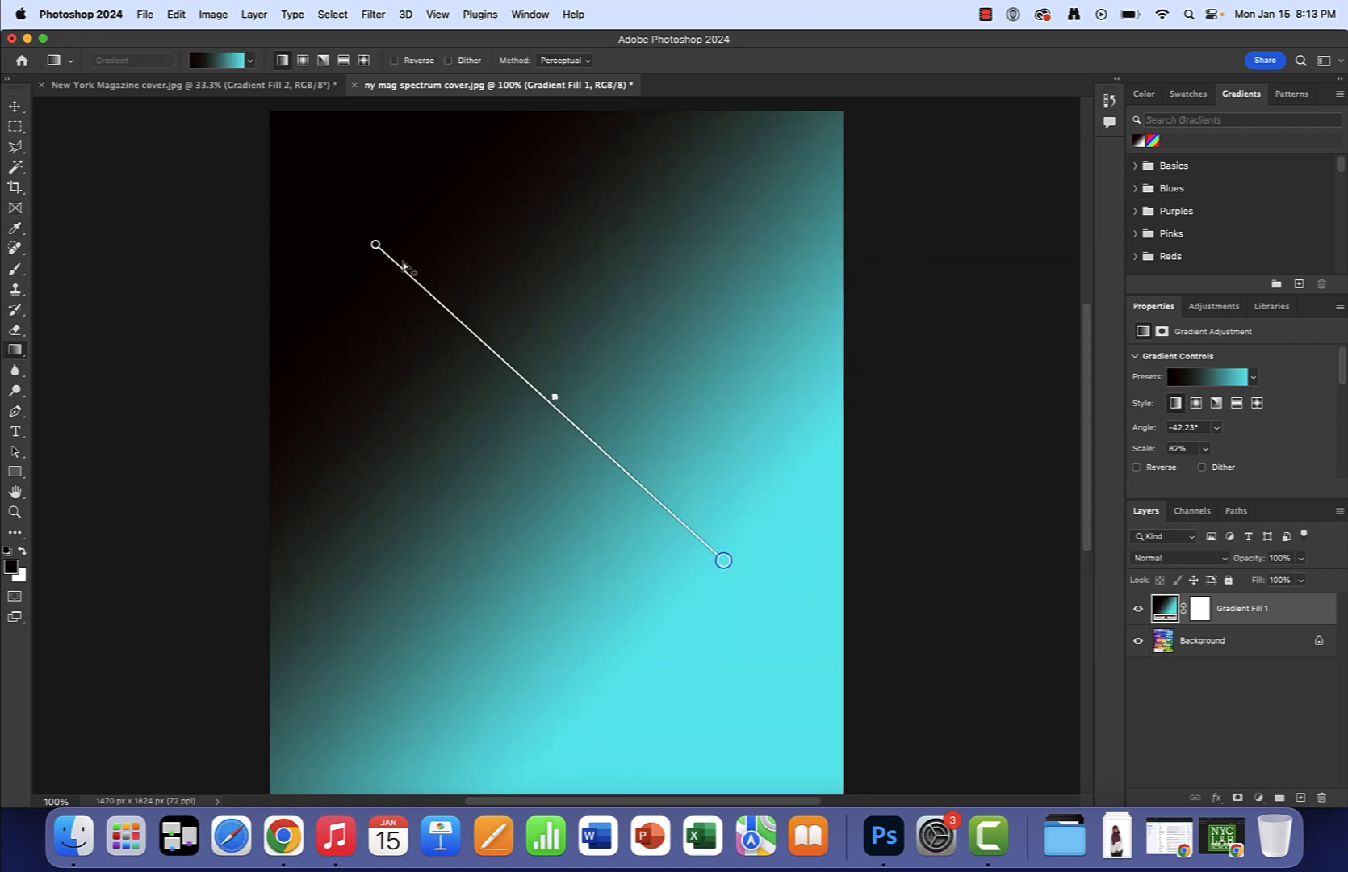
Recolor the gradient's upper-left start stop to vivid blue.
left_click(376, 245)
double_click(375, 244)
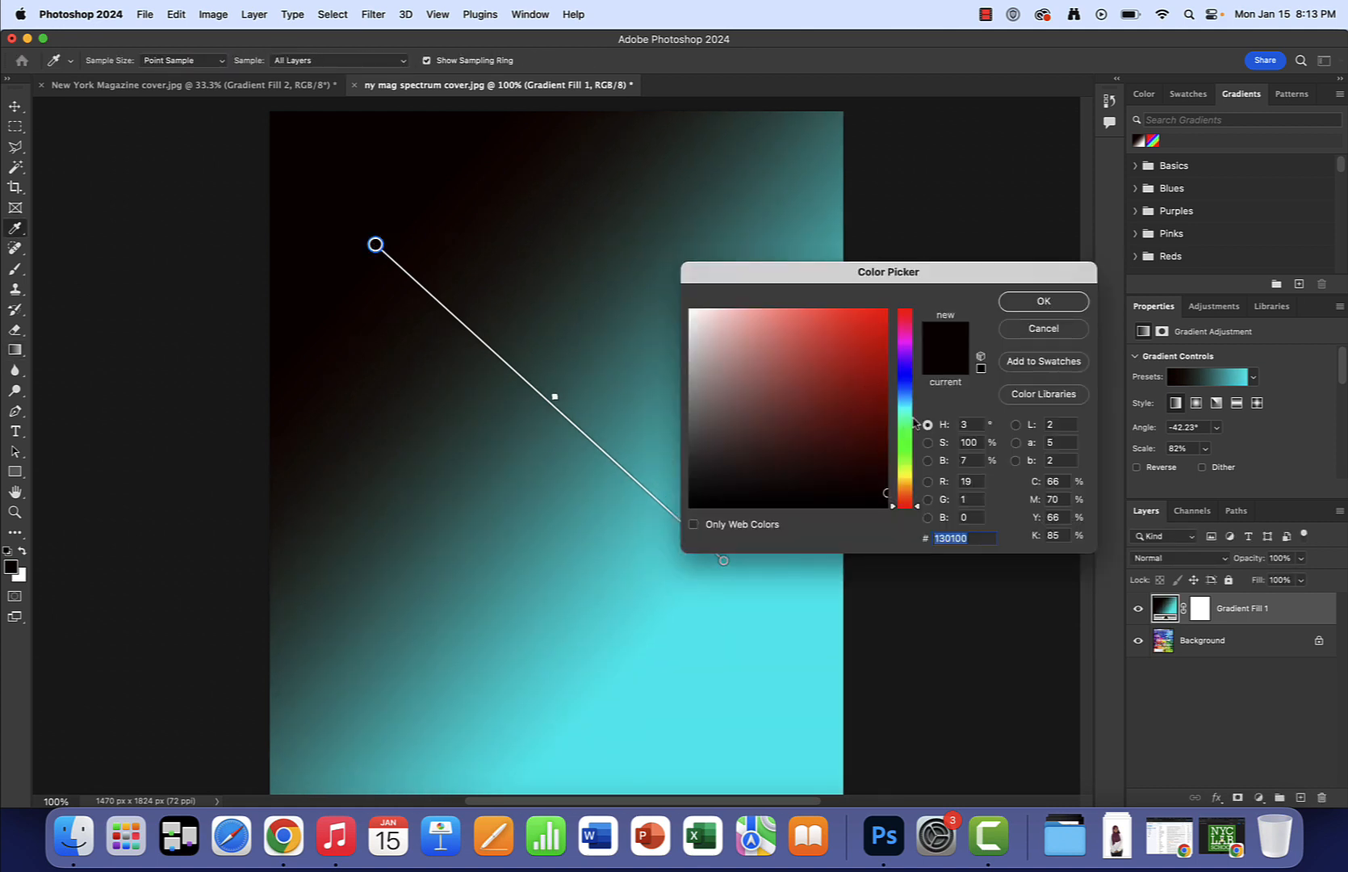
left_click(906, 369)
mouse_move(824, 343)
left_mouse_down()
mouse_move(773, 316)
mouse_move(863, 313)
left_mouse_up()
left_click(1044, 301)
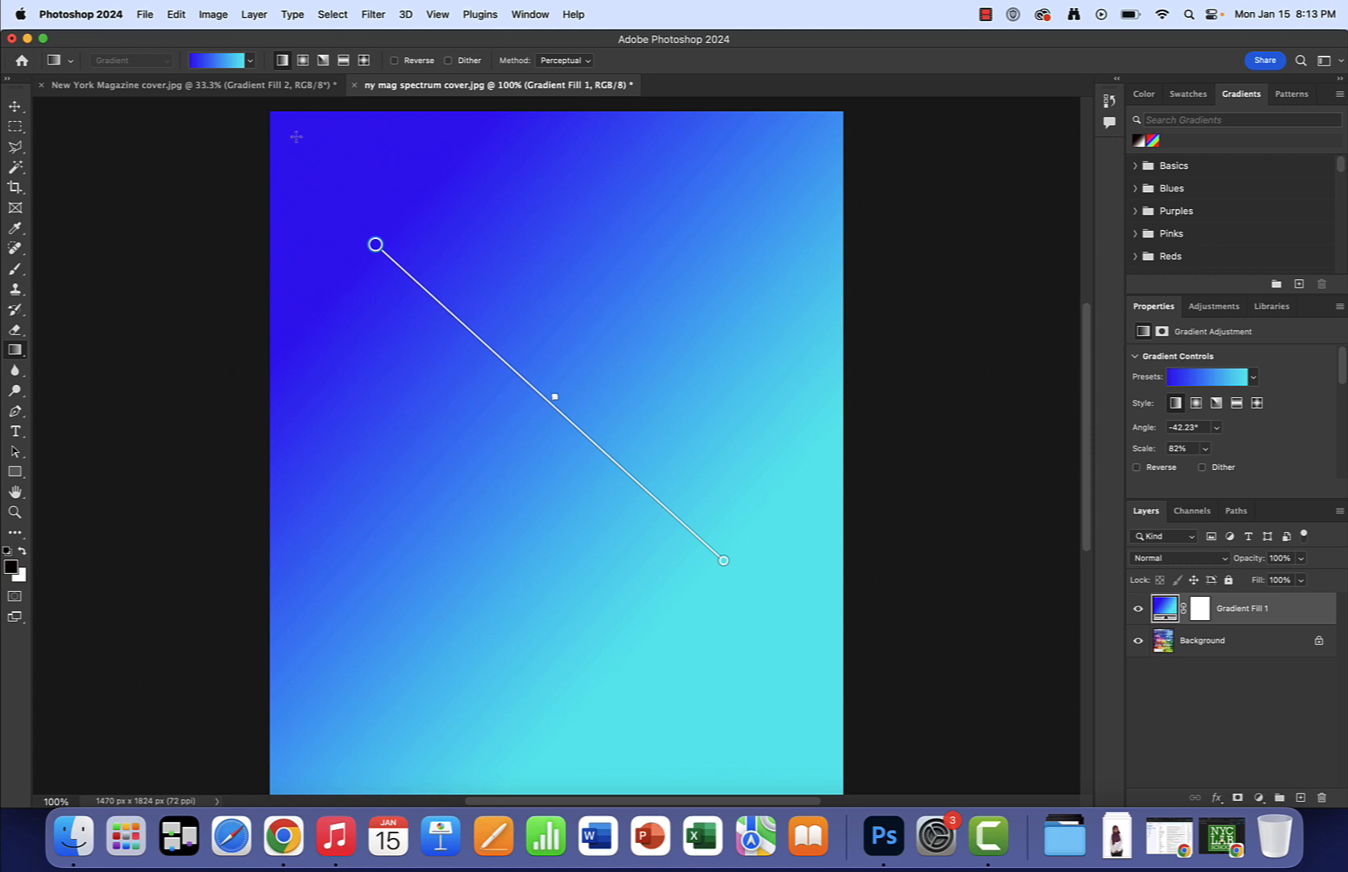
Hide Gradient Fill 1 and draw a gradient with the orange-red-purple Reds preset from the cover's upper right toward its lower left.
left_click(1139, 609)
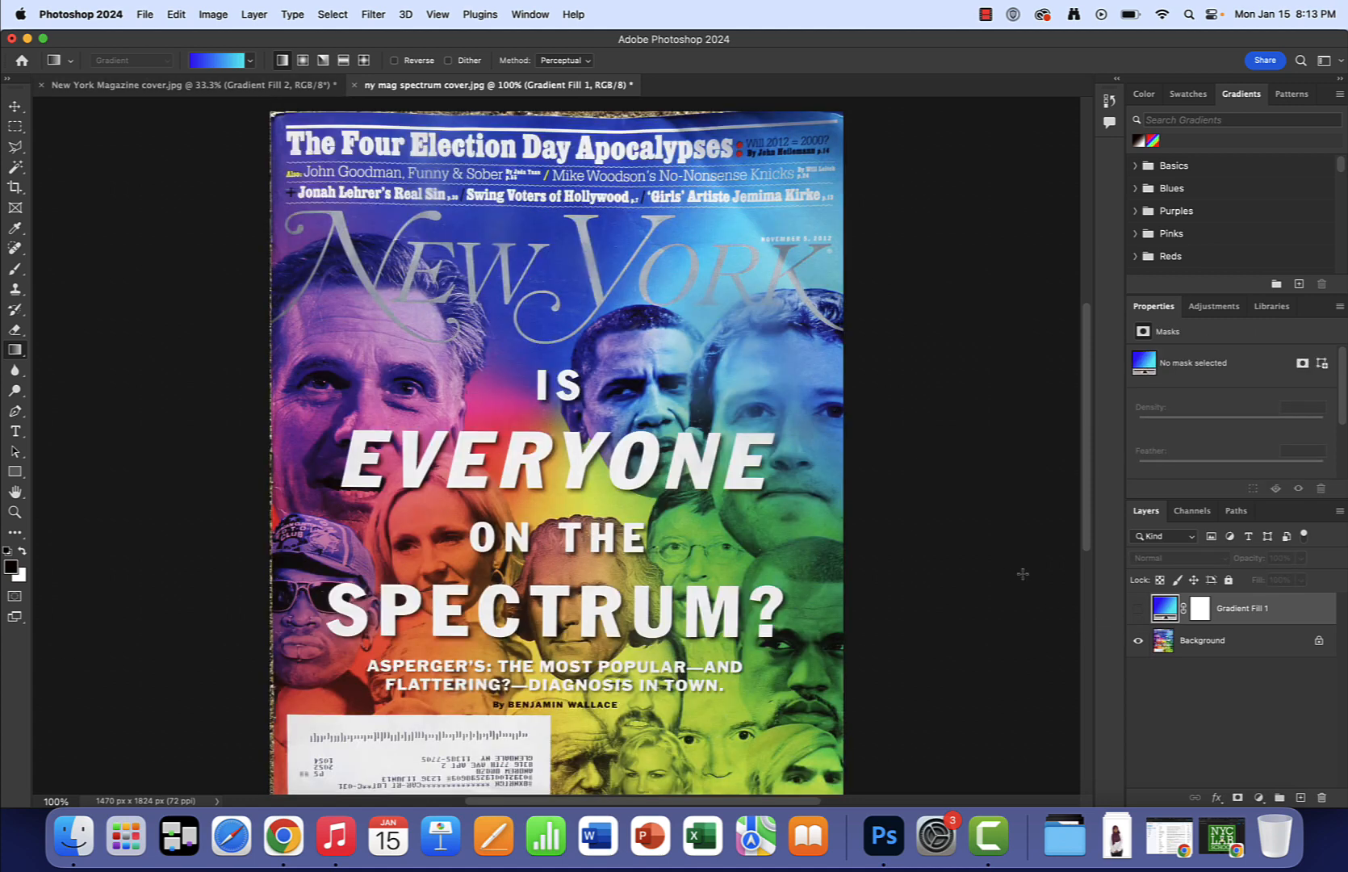
left_click(248, 62)
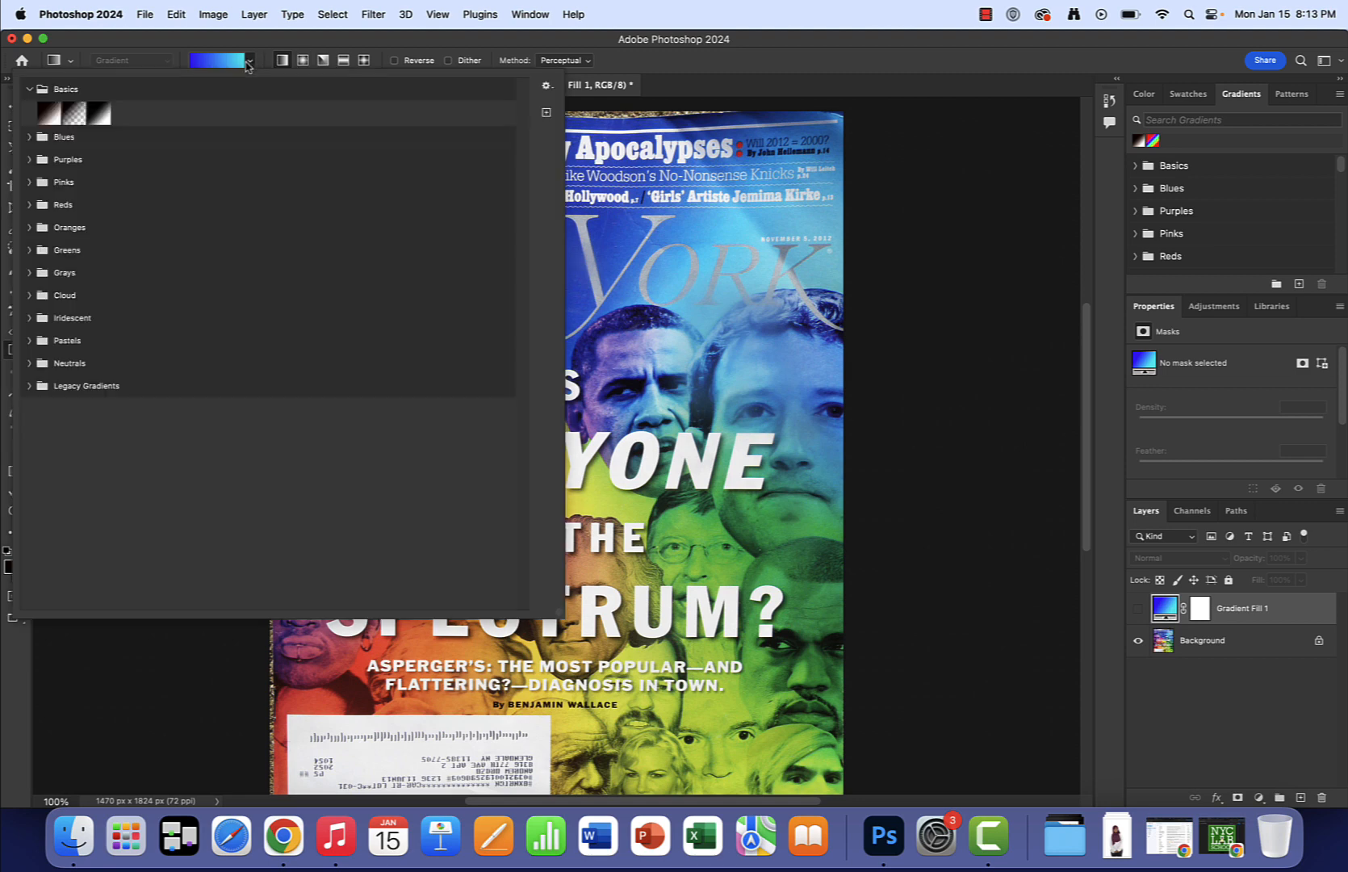
left_click(30, 205)
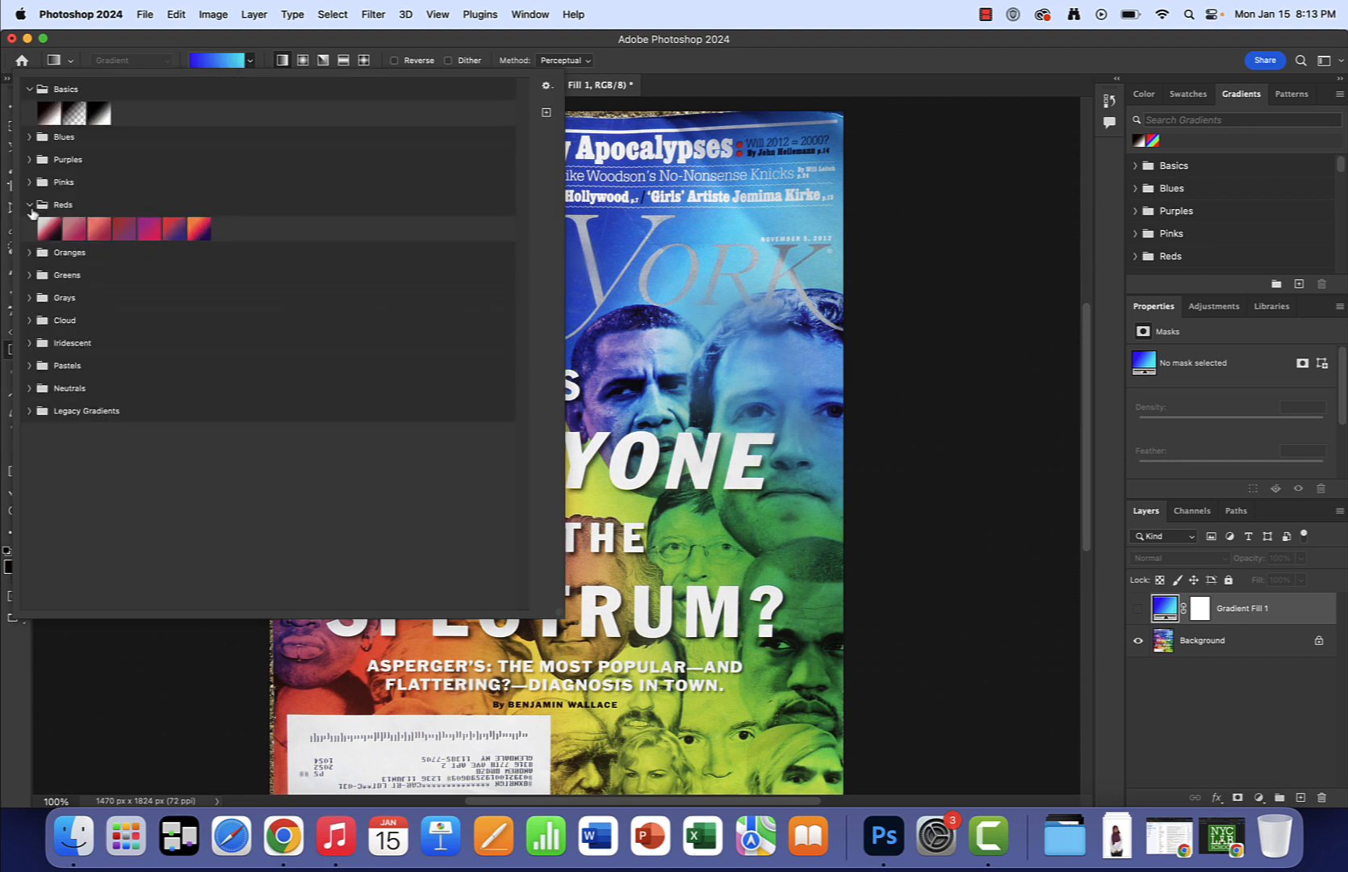
left_click(198, 234)
left_click(750, 328)
left_click_drag(785, 234, 498, 633)
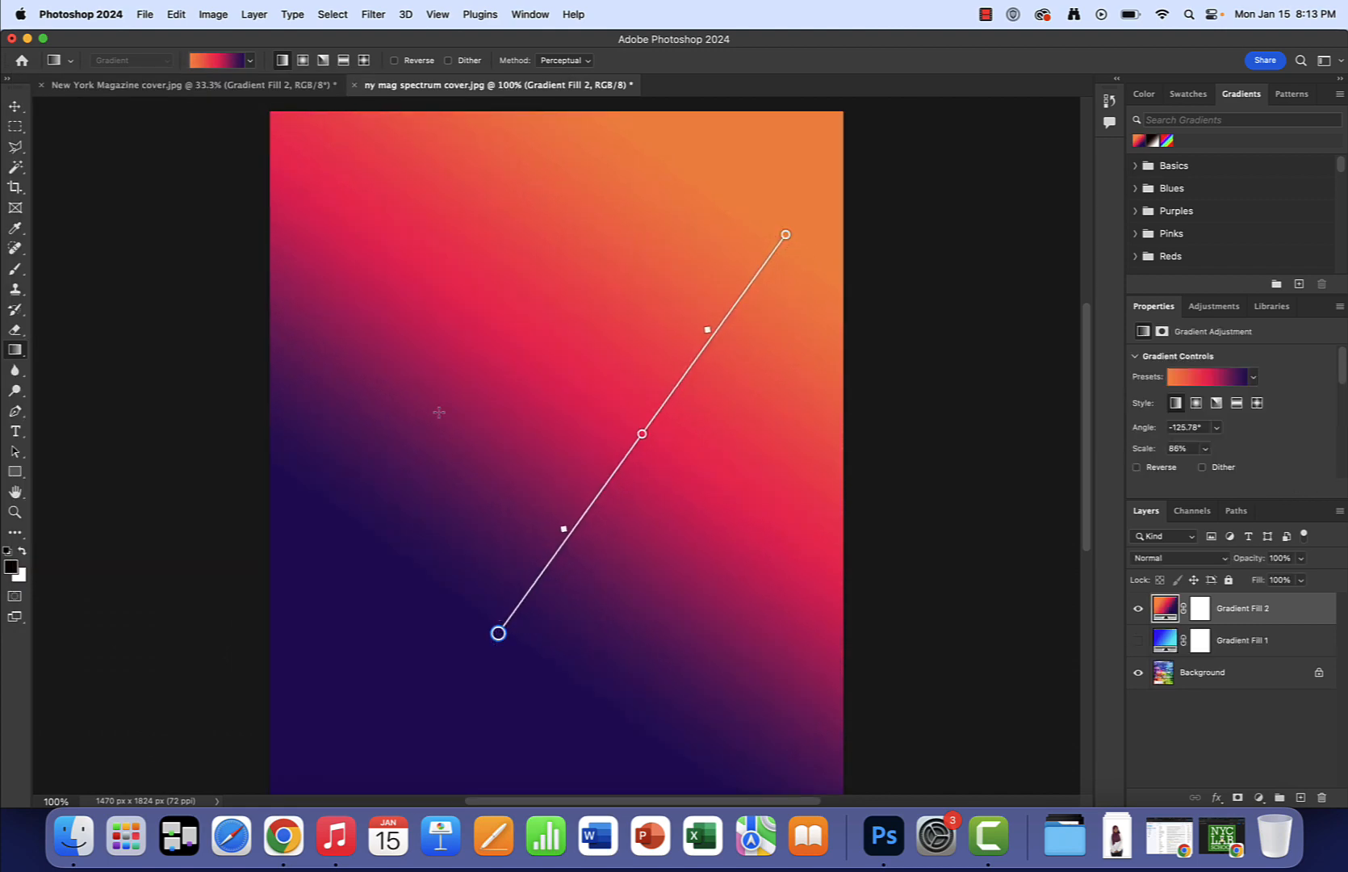
Make the gradient radial, redrawn from the cover's left side at about -19° and 68% scale, and recolor its middle stop to #13f9a0.
left_click(303, 61)
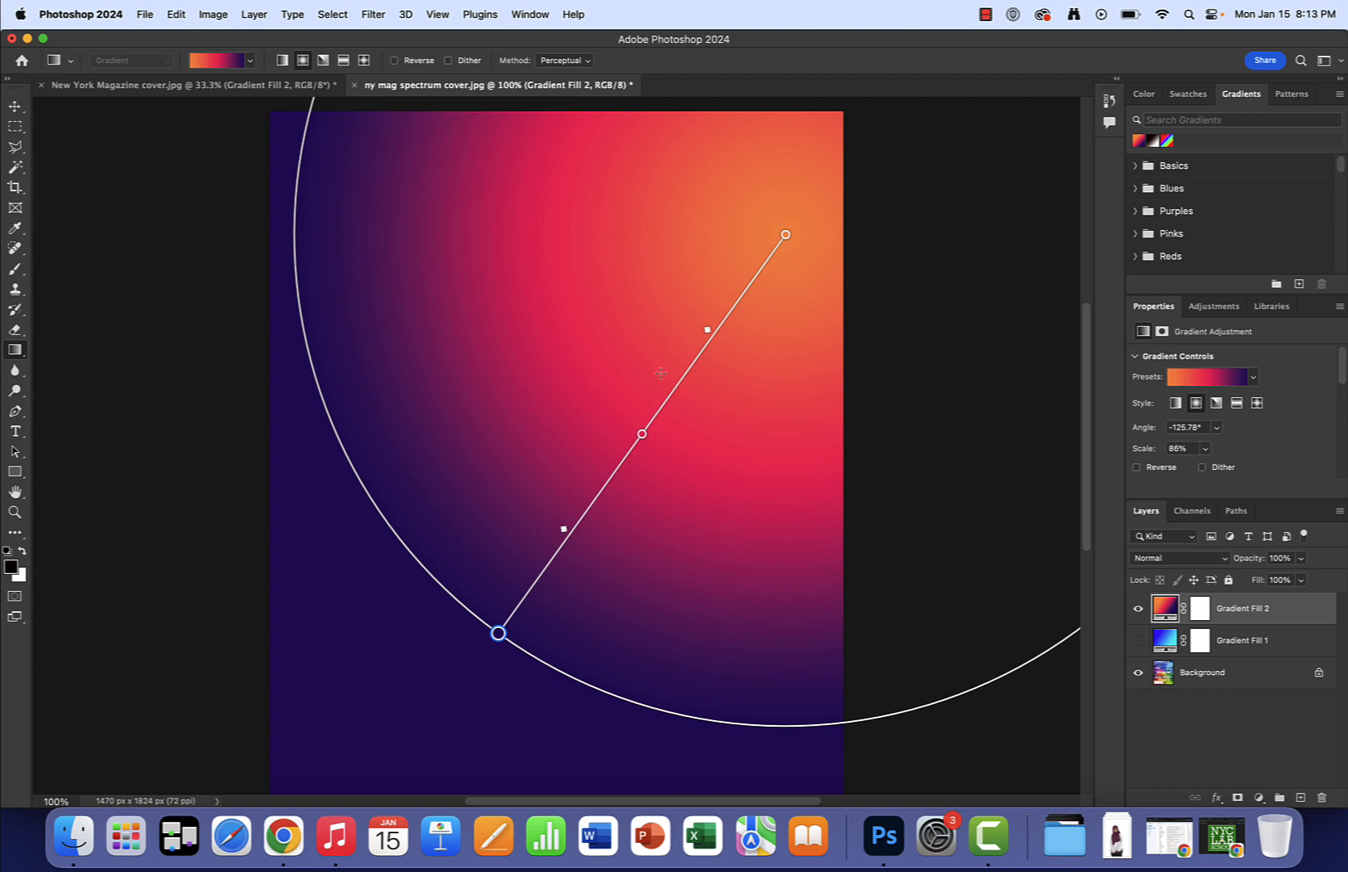
left_click_drag(414, 390, 781, 515)
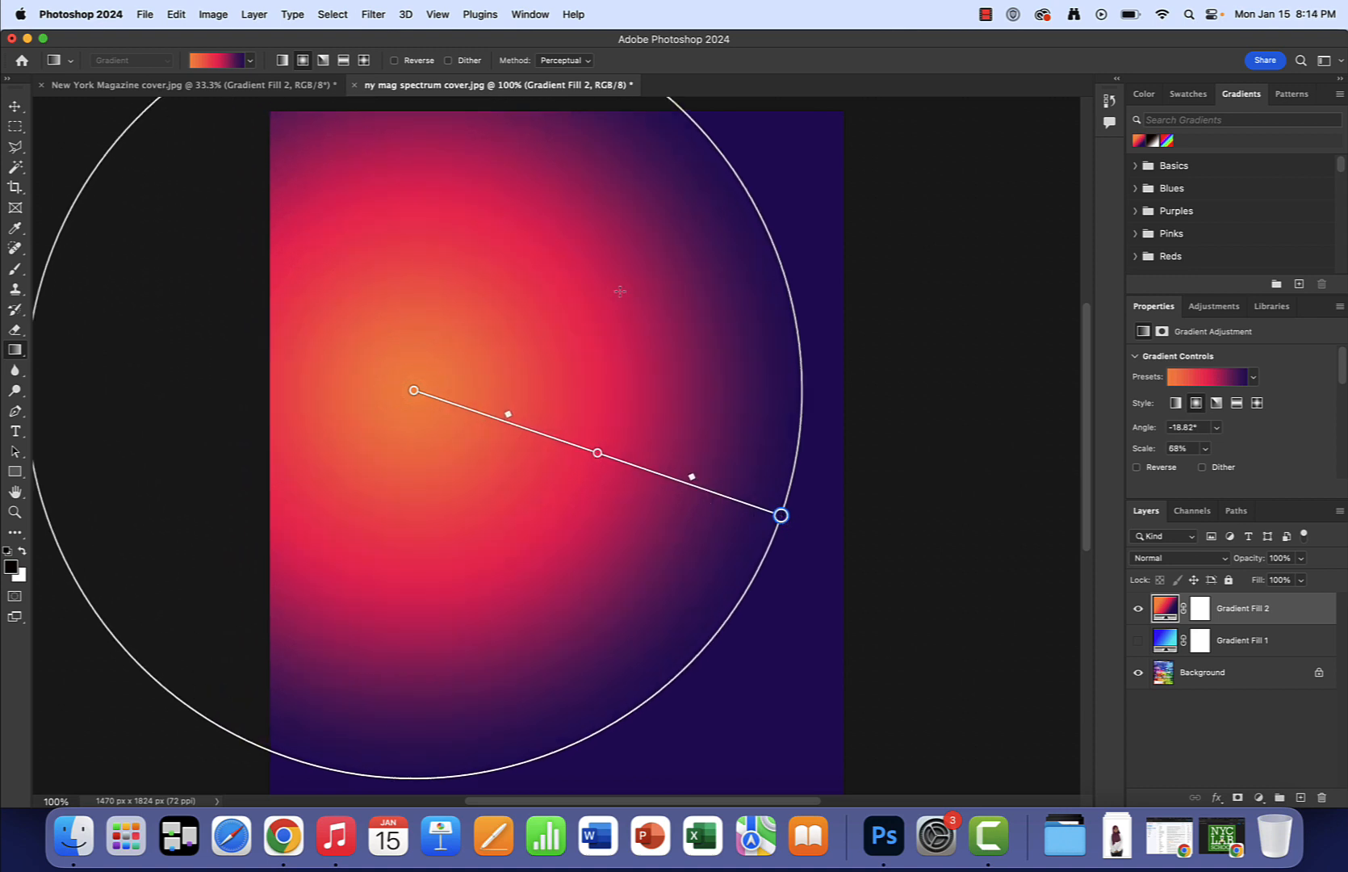
double_click(598, 452)
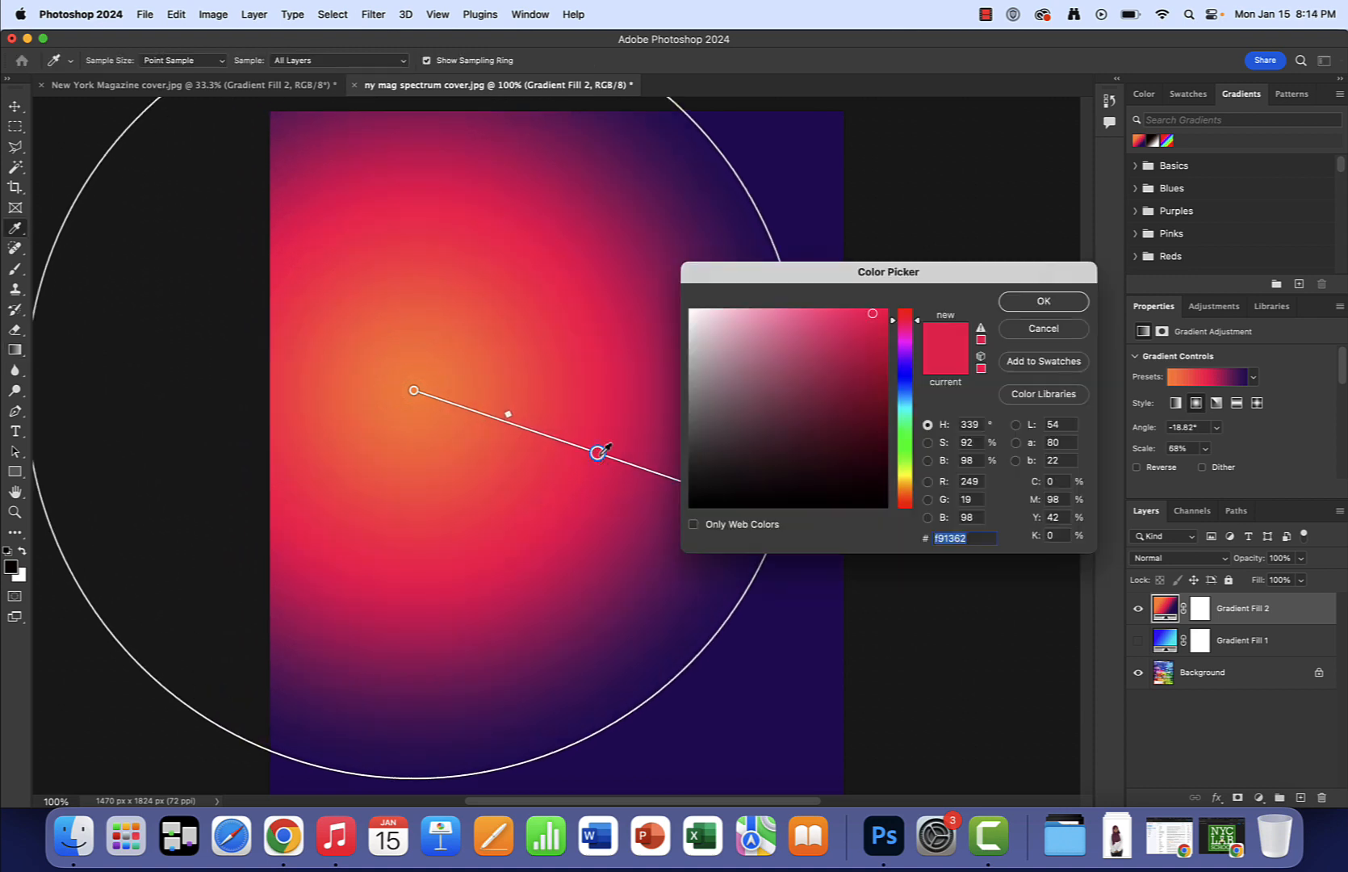
left_click(908, 447)
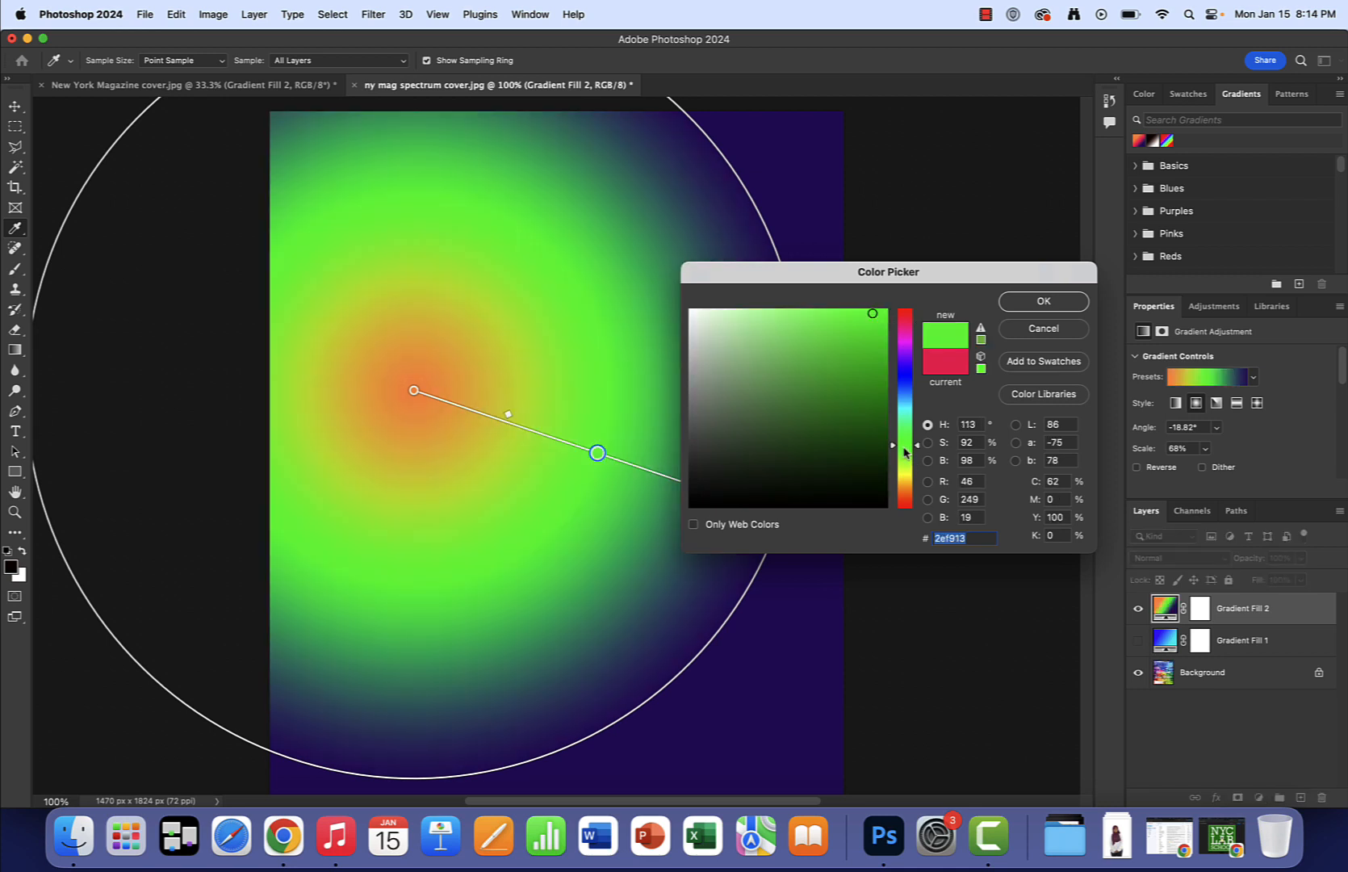
left_click(907, 421)
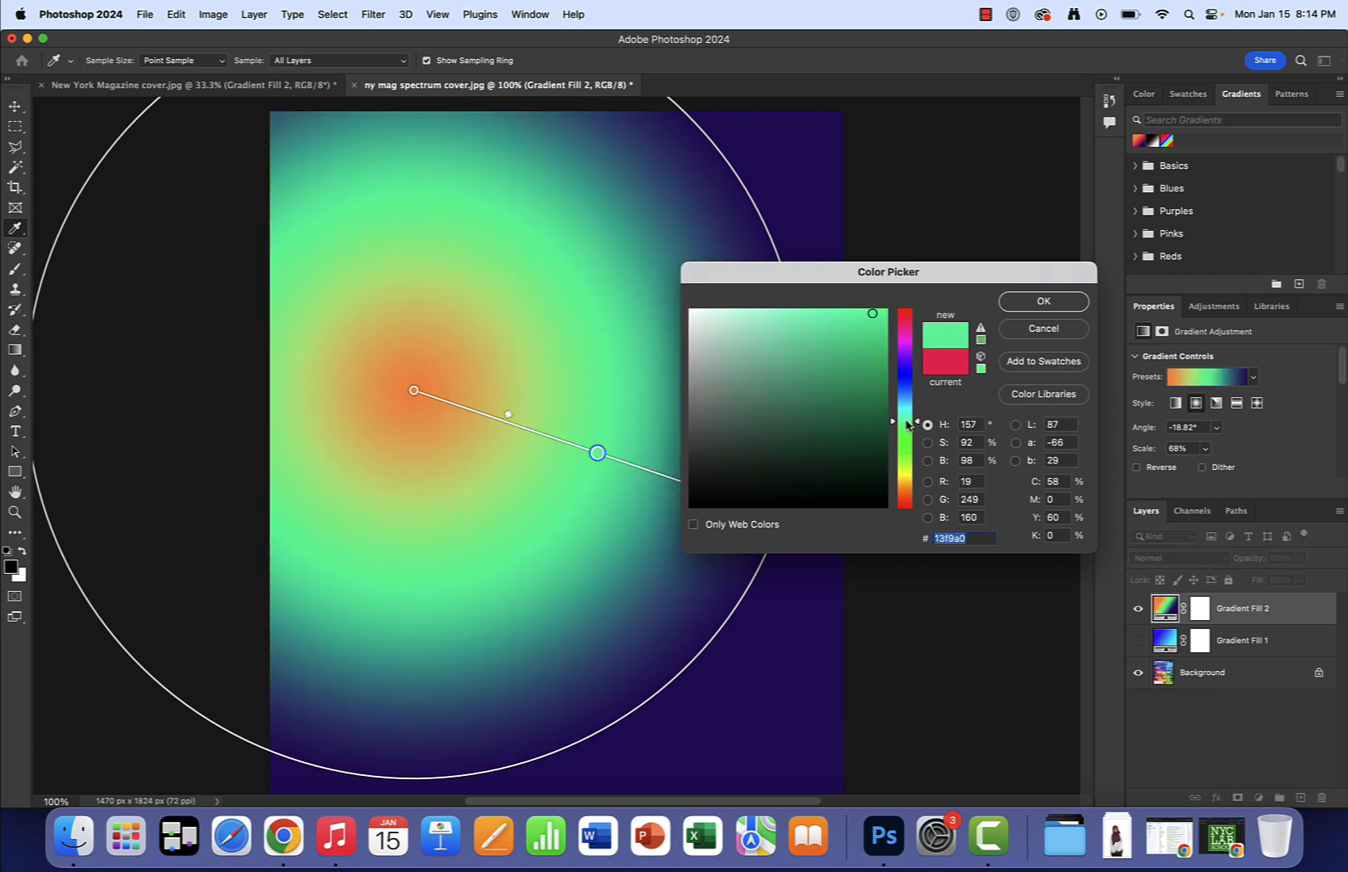
left_click(1042, 301)
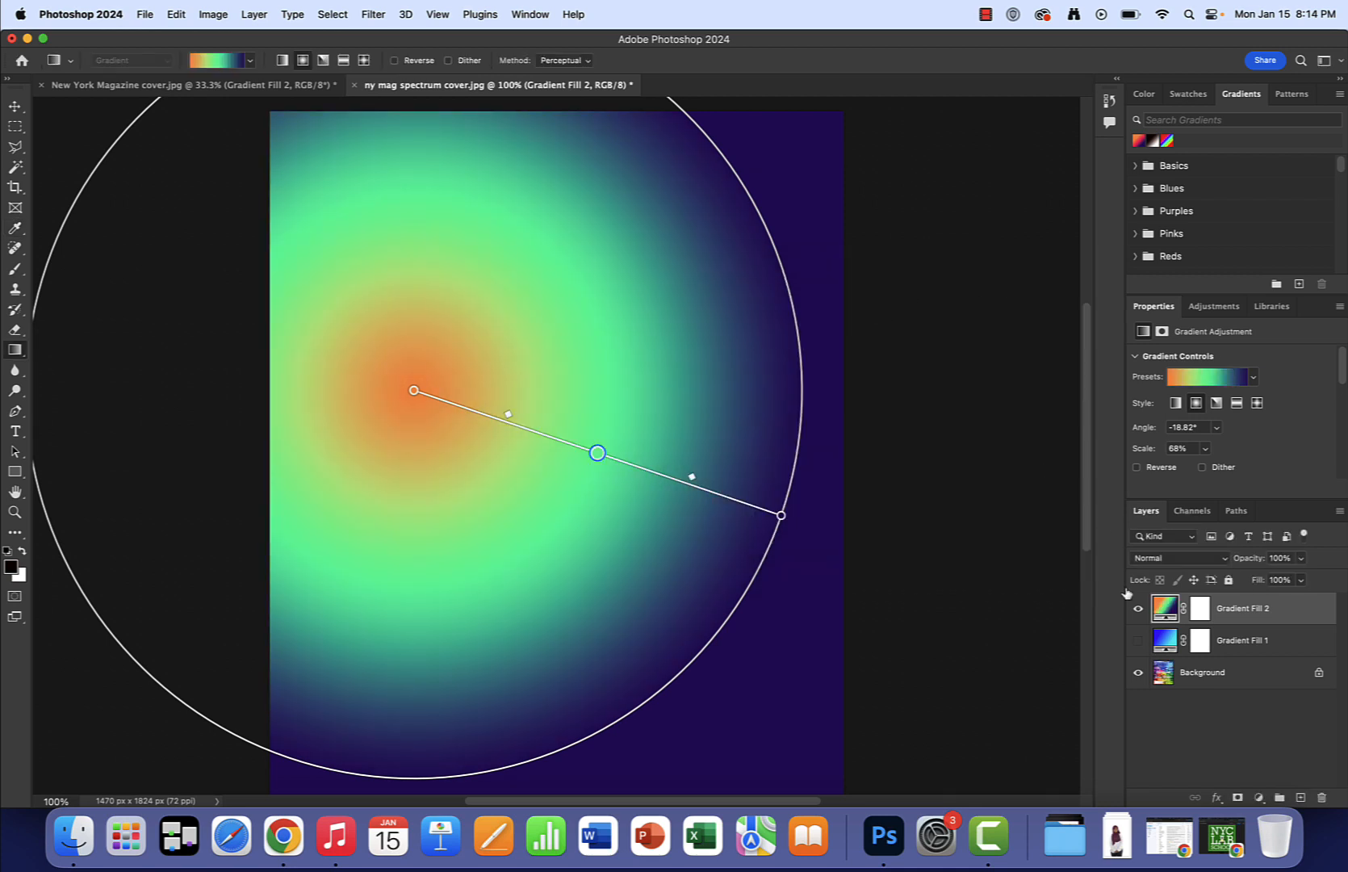
Hide Gradient Fill 2 and draw an angle gradient from the cover's center toward its lower left, at about -142°.
left_click(1138, 608)
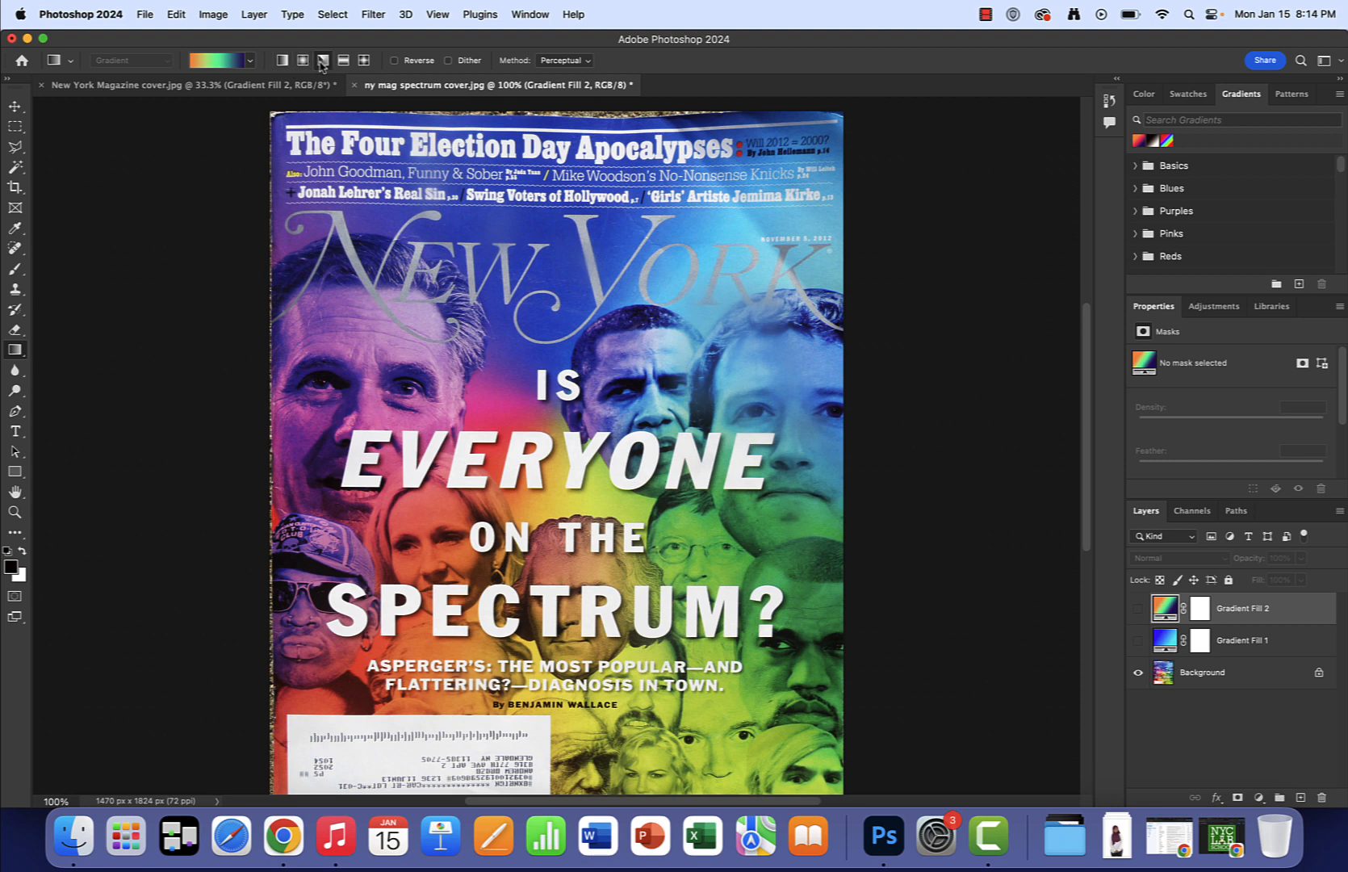
left_click_drag(565, 419, 310, 623)
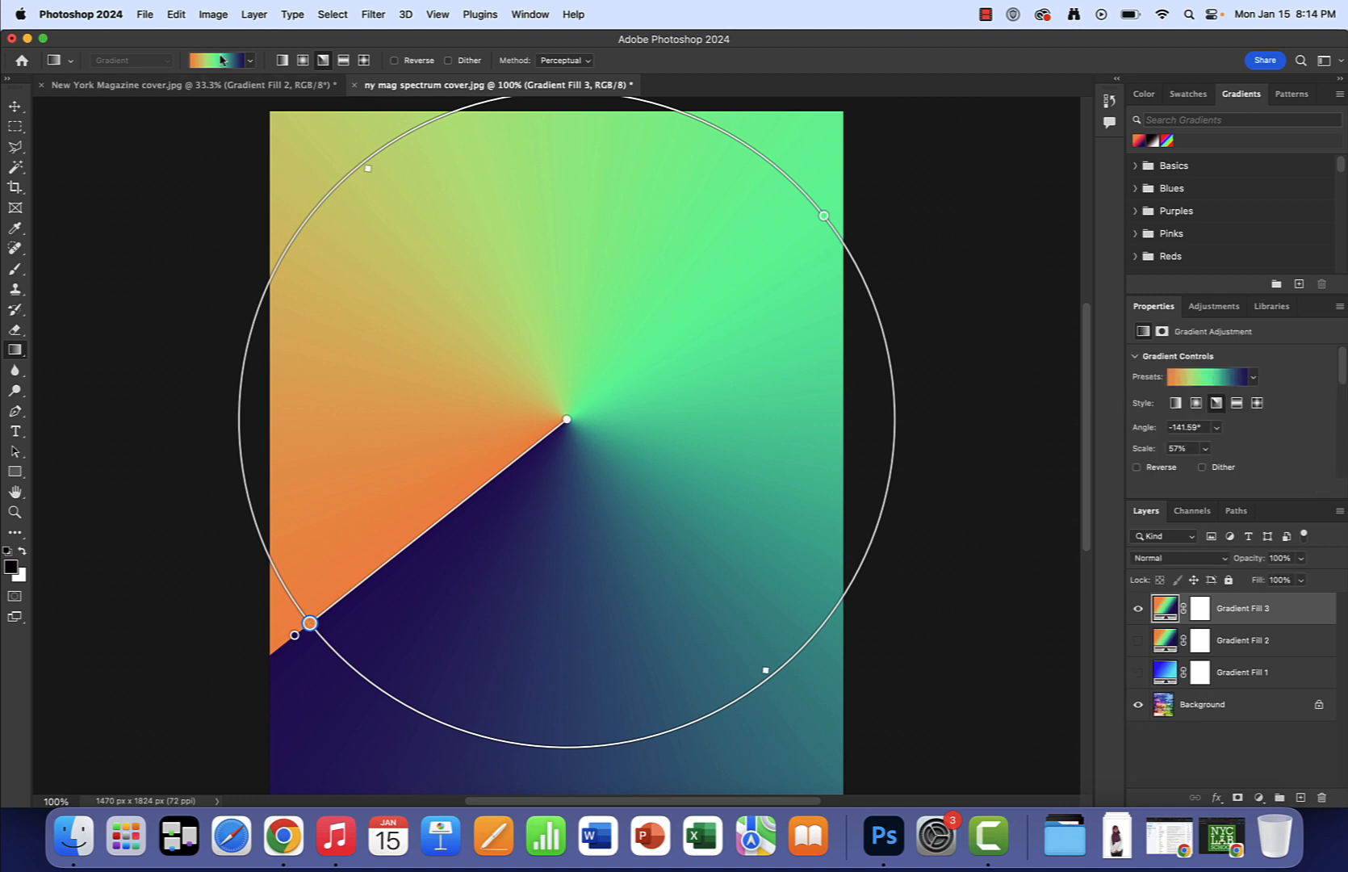
Apply the green-to-pink Iridescent preset to the angle gradient, and hide its Gradient Fill 3 layer.
left_click(247, 60)
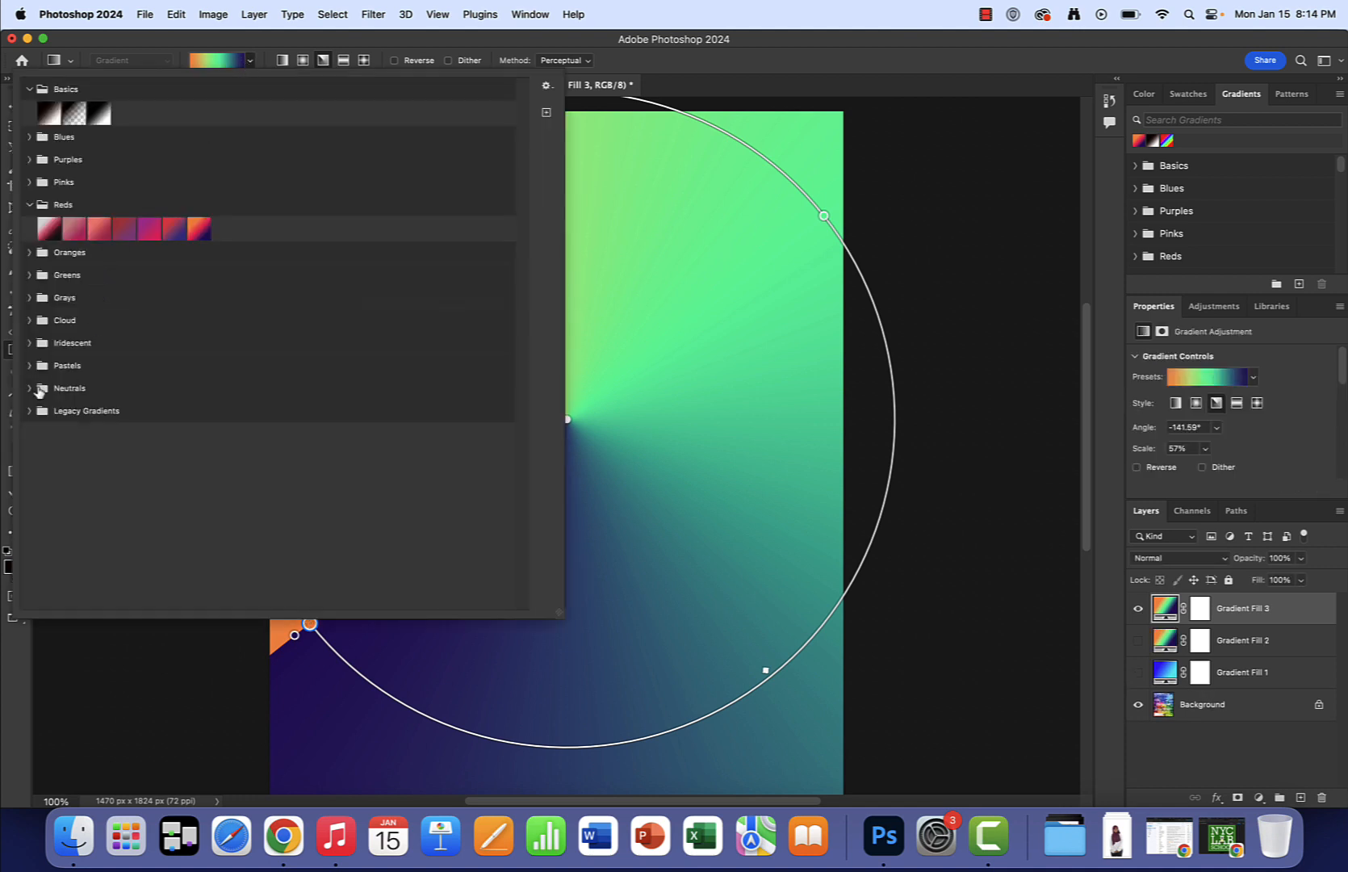
left_click(30, 343)
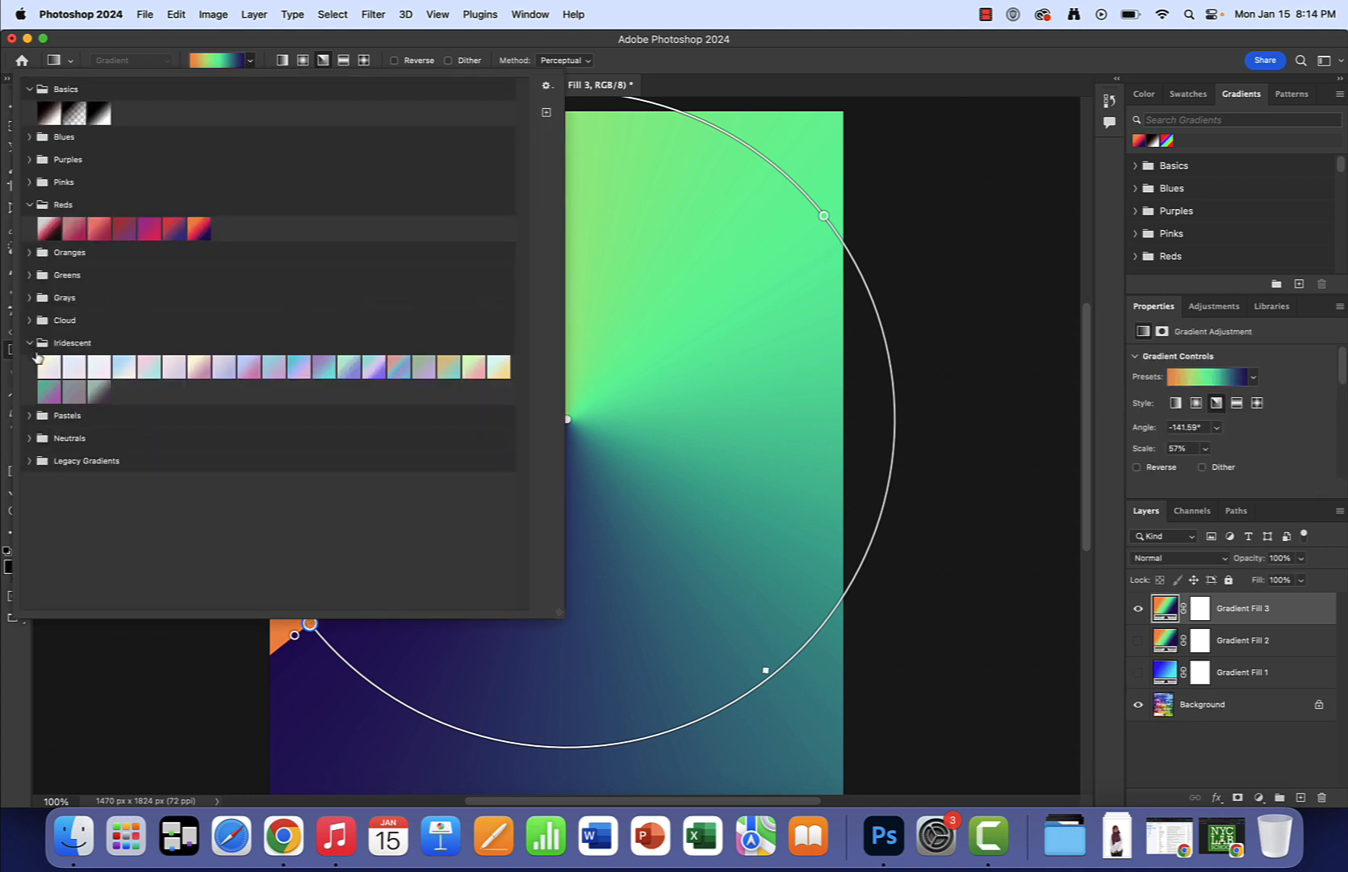
left_click(324, 367)
left_click(475, 378)
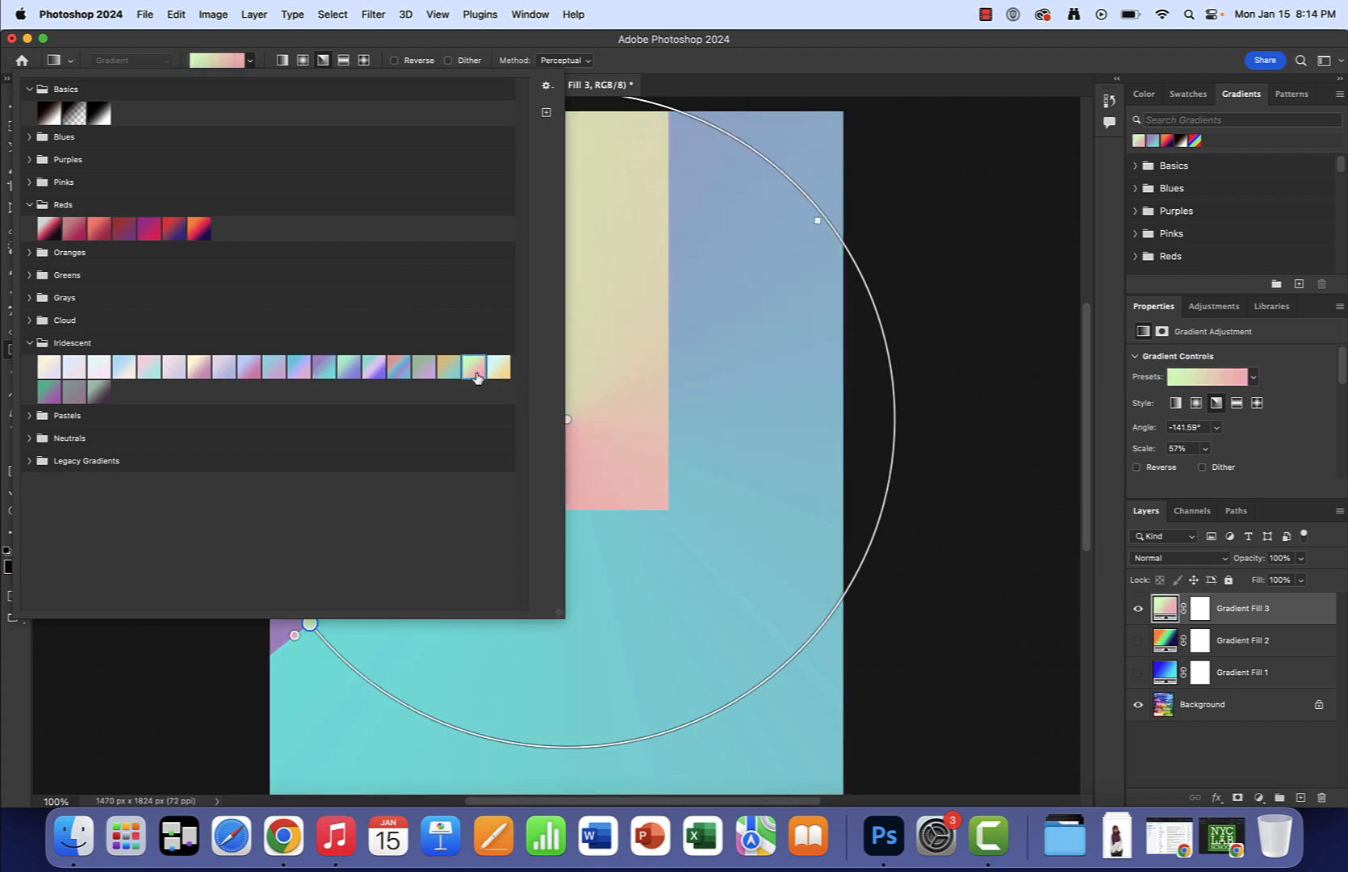
left_click(905, 240)
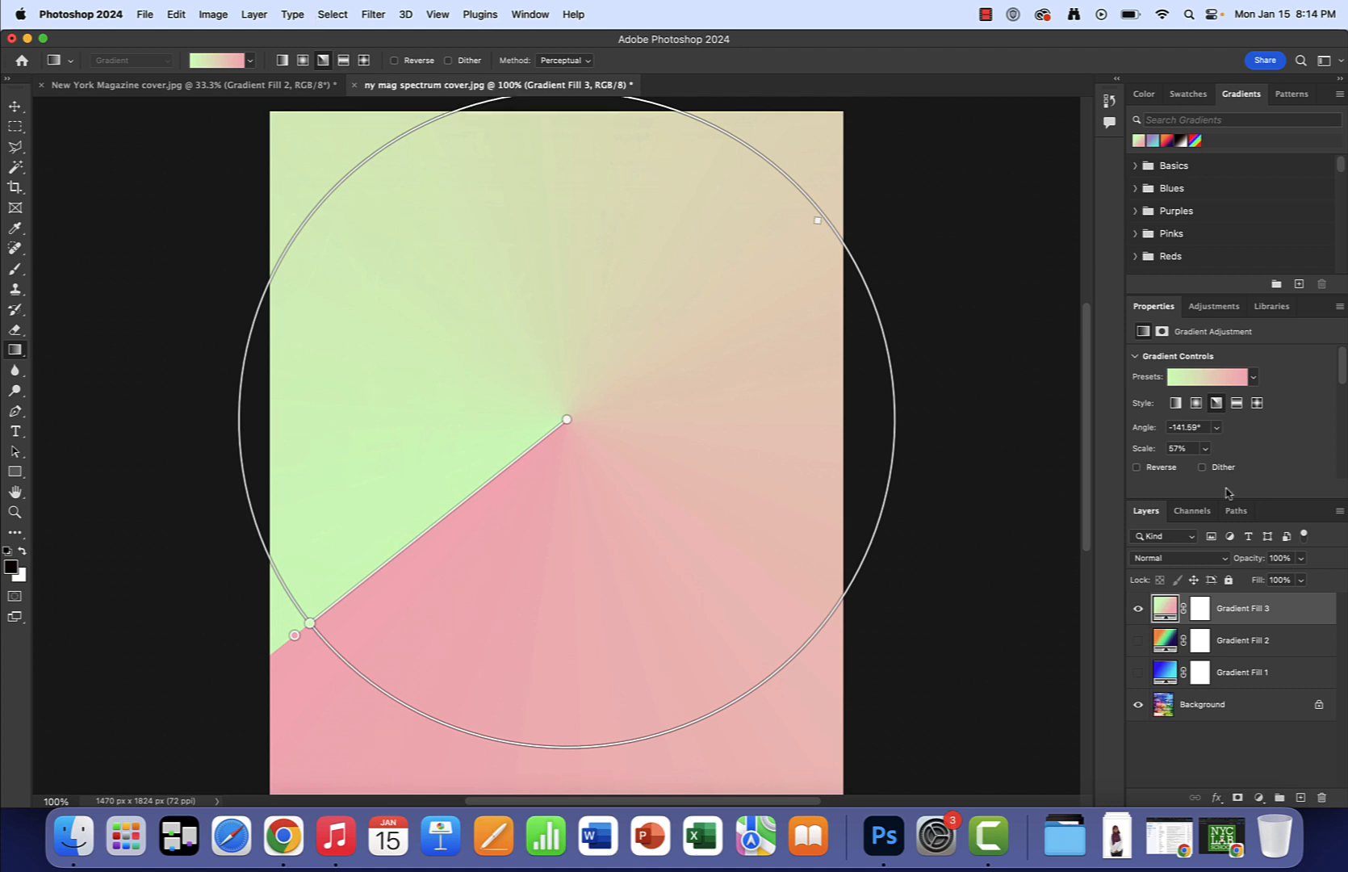
left_click(1138, 608)
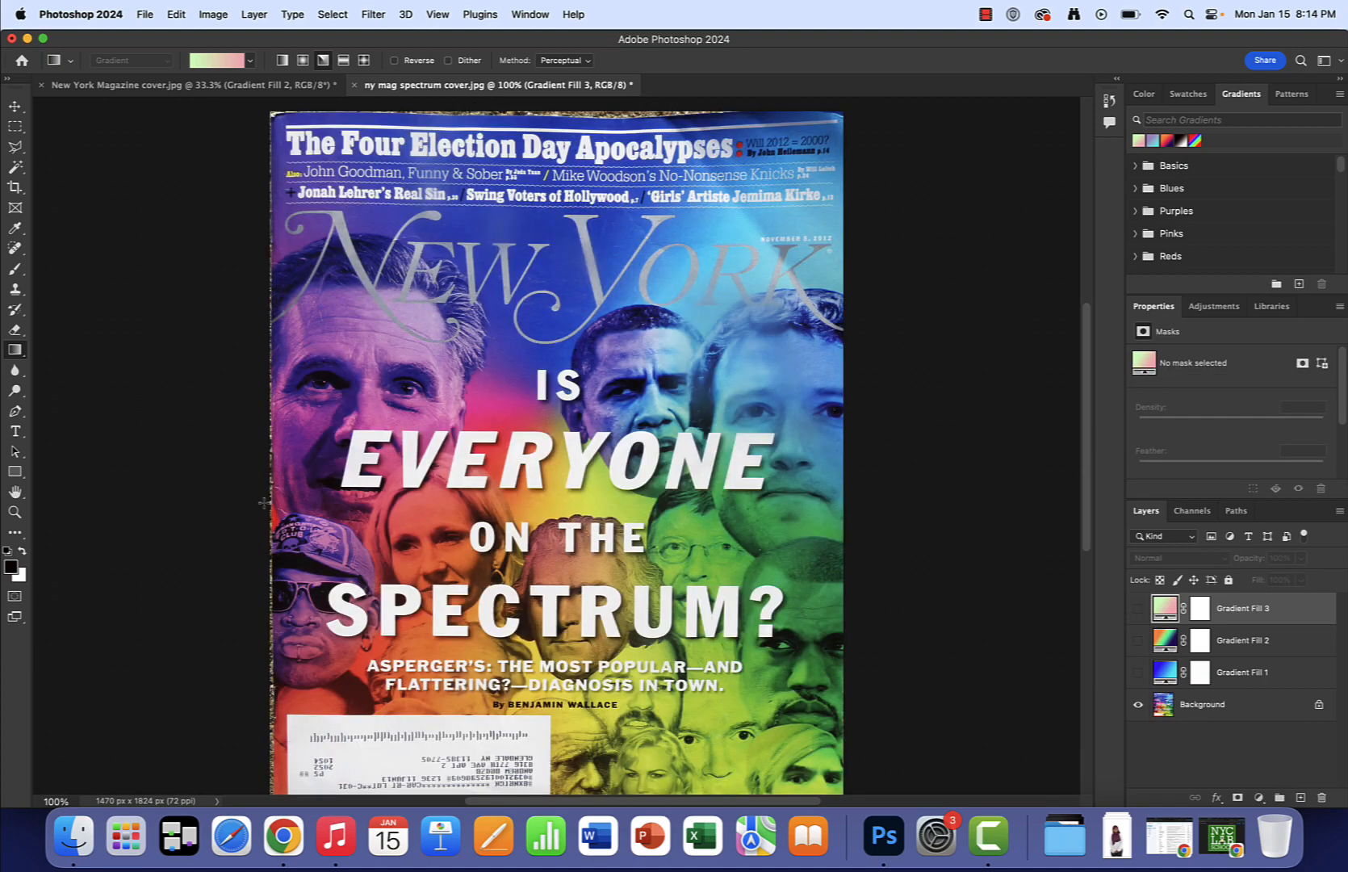
Show the Gradients panel and add the Legacy Gradients set to its presets.
left_click(539, 16)
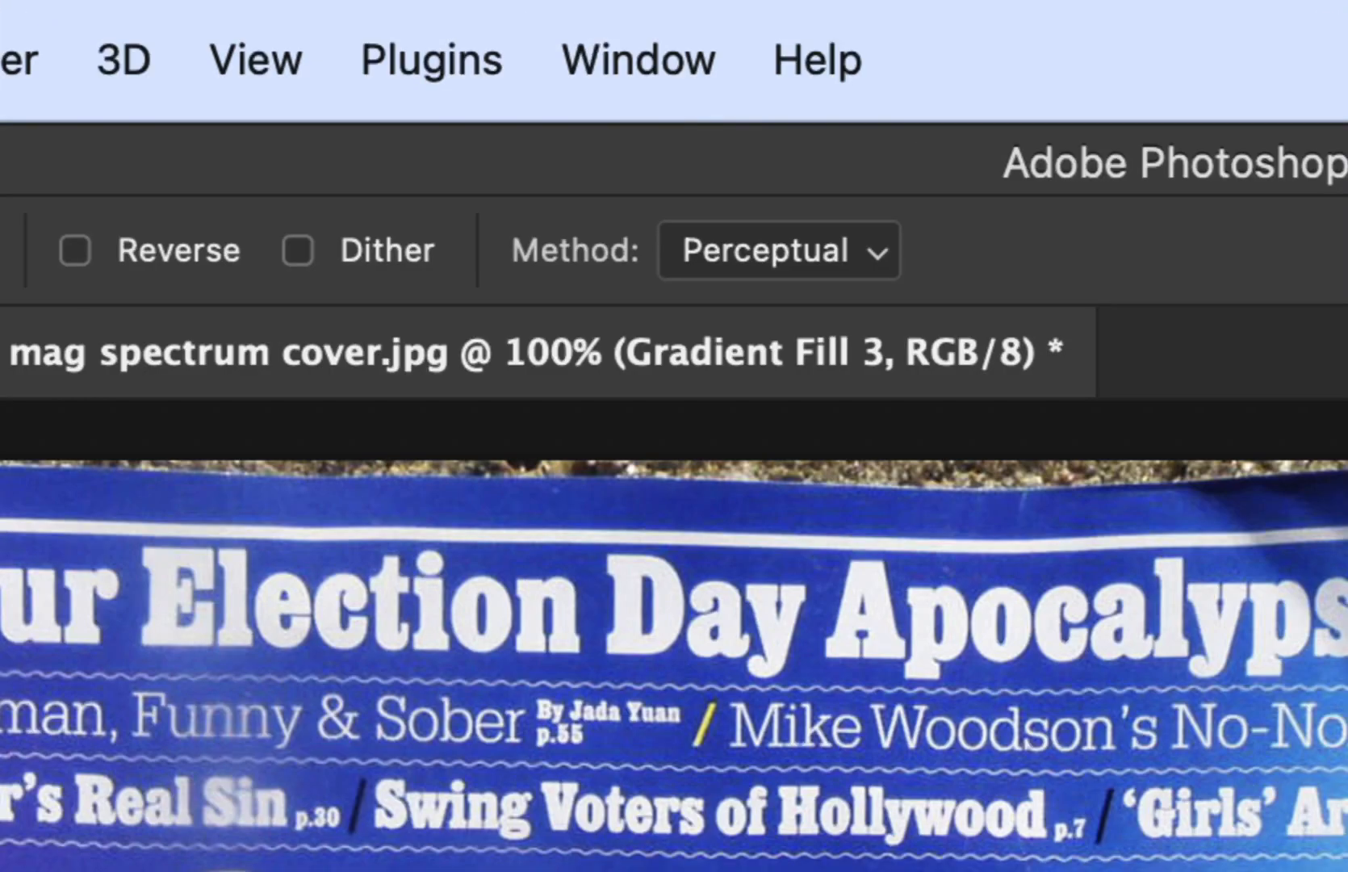
left_click(690, 66)
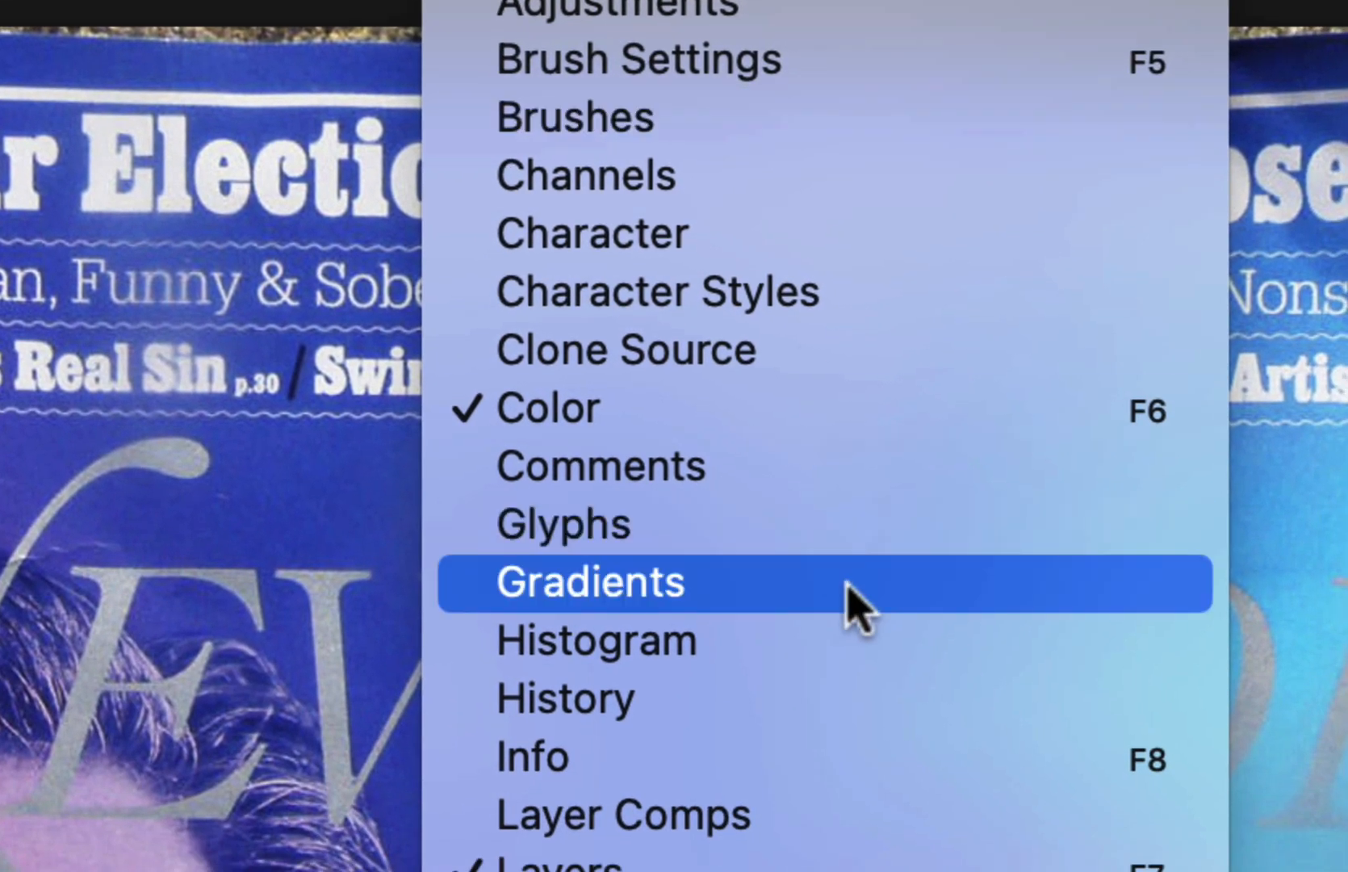
left_click(865, 685)
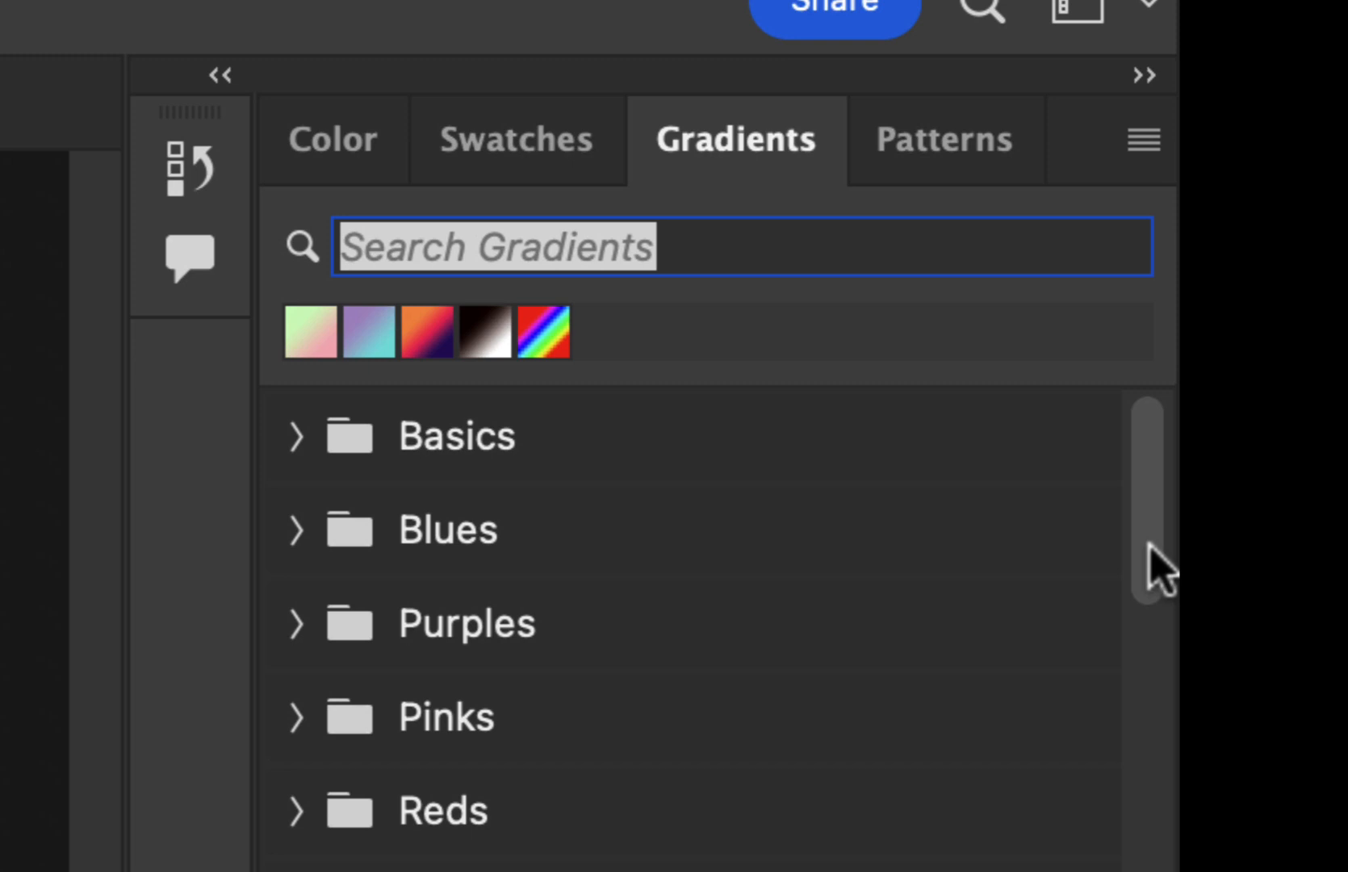
left_click_drag(1138, 509, 1143, 819)
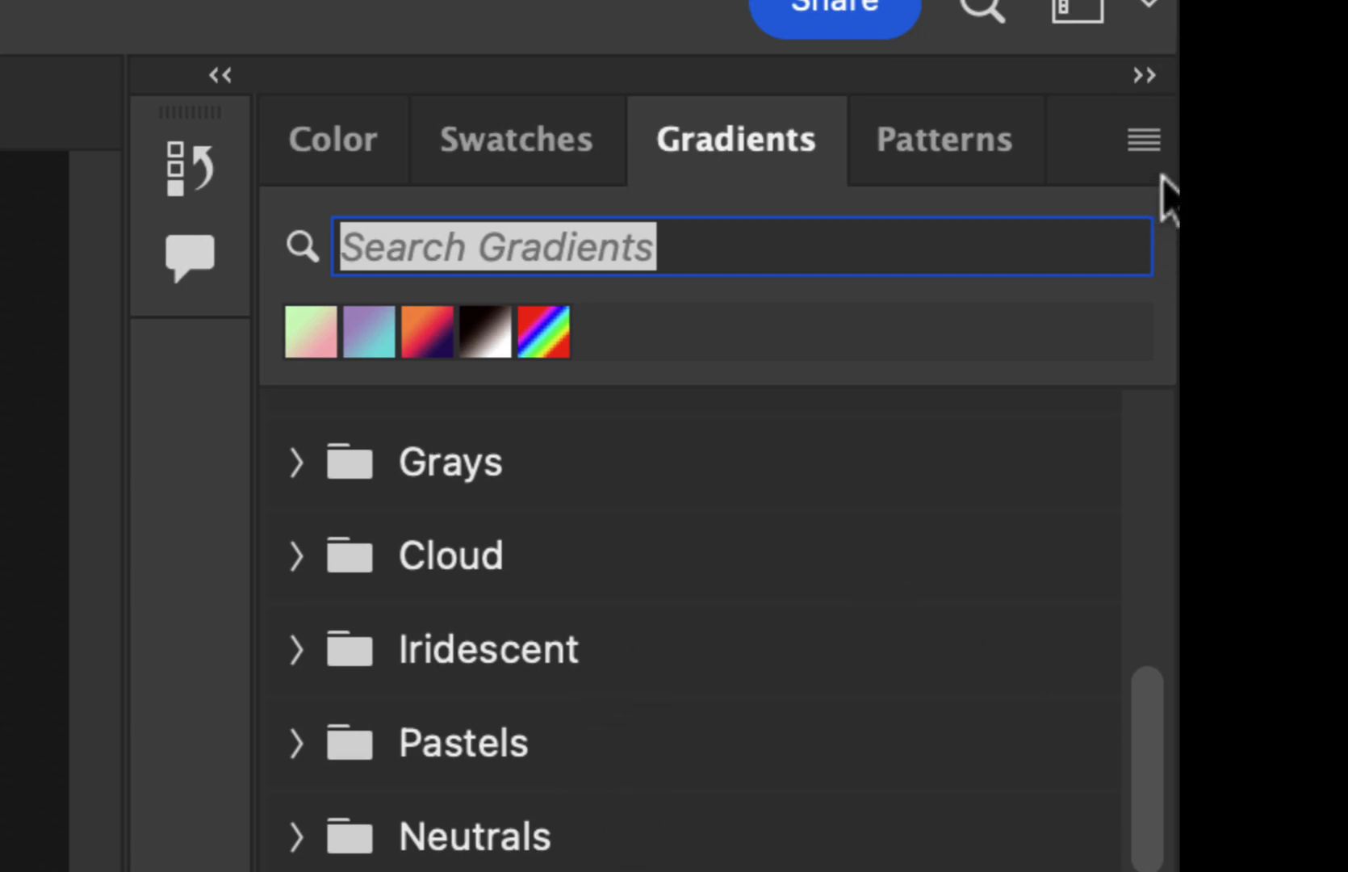
left_click(1144, 141)
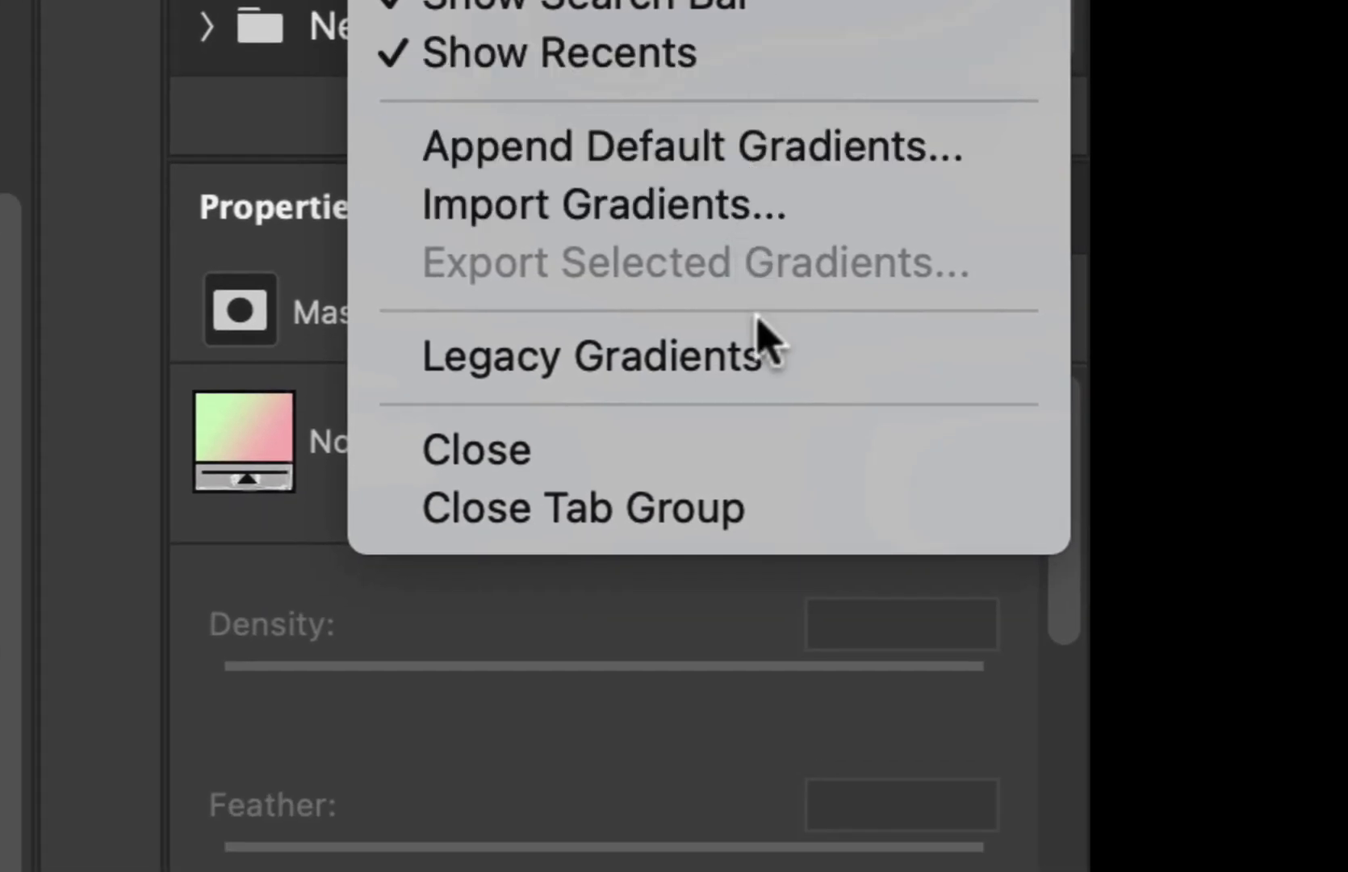
left_click(819, 373)
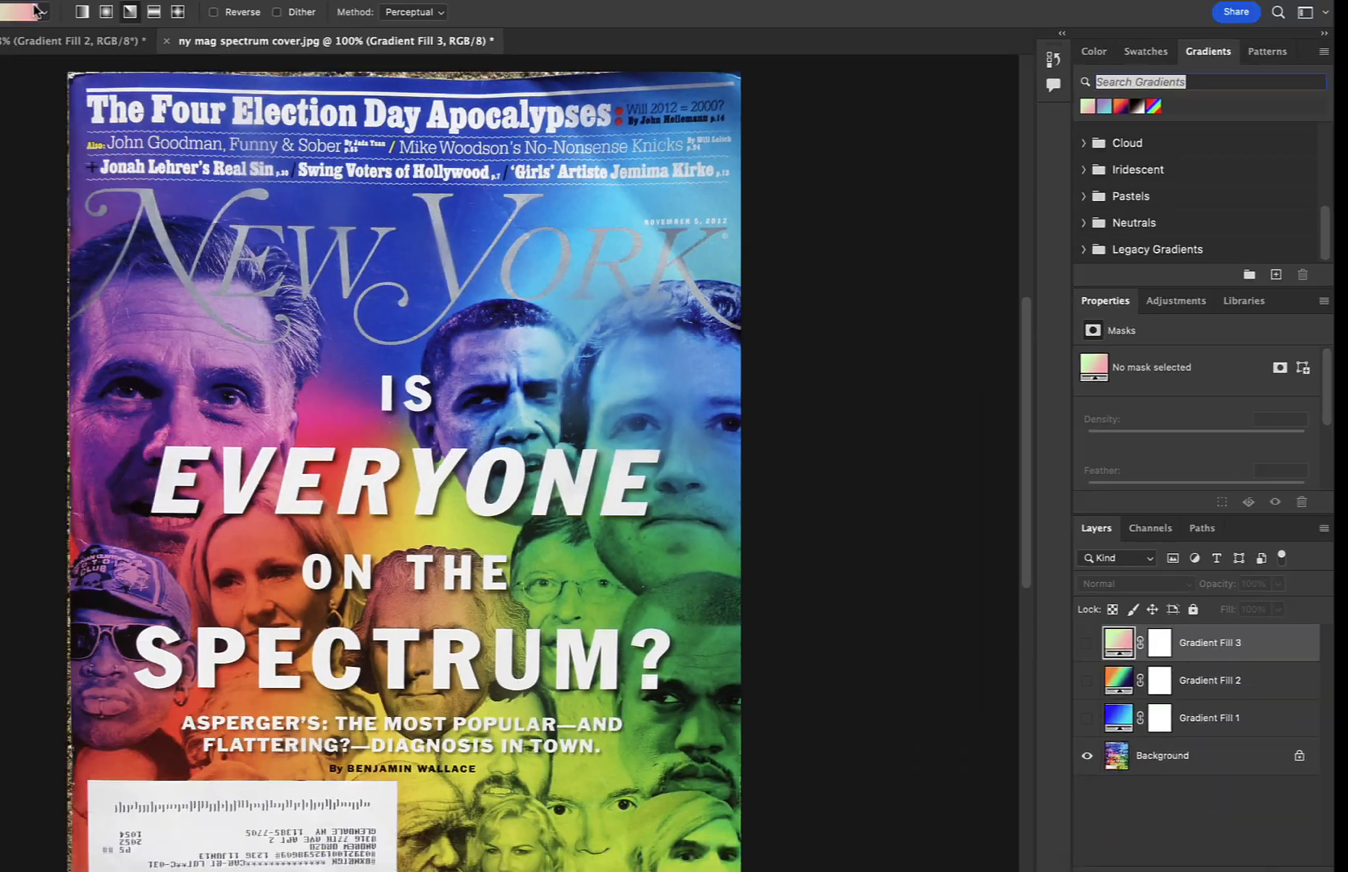
Draw an angle gradient with the Spectrum preset from Legacy Default Gradients, from the cover's center toward its lower right, at about -41° and 71% scale.
left_click(251, 62)
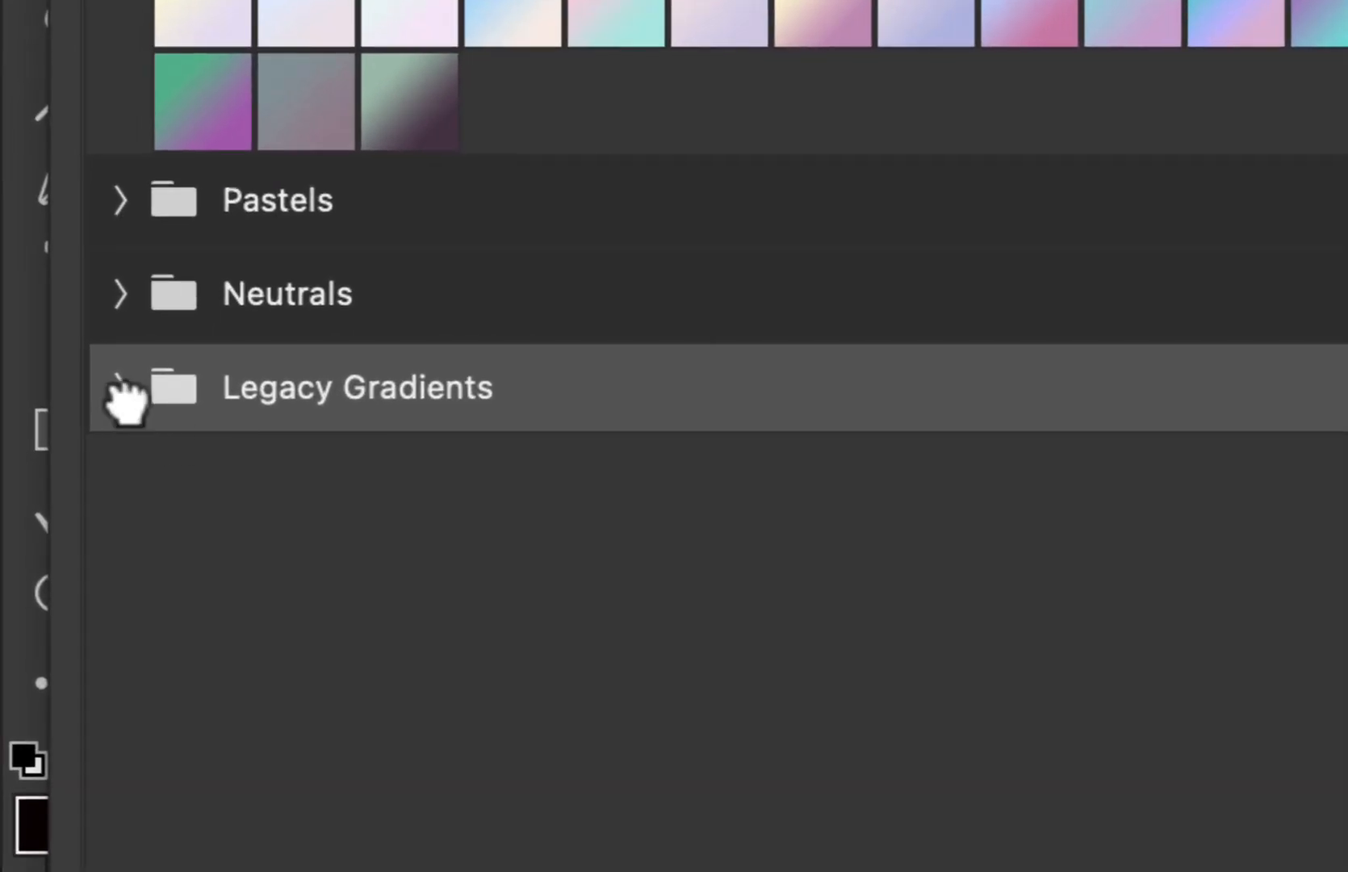
left_click(29, 460)
scroll(611, 319, "down", 5)
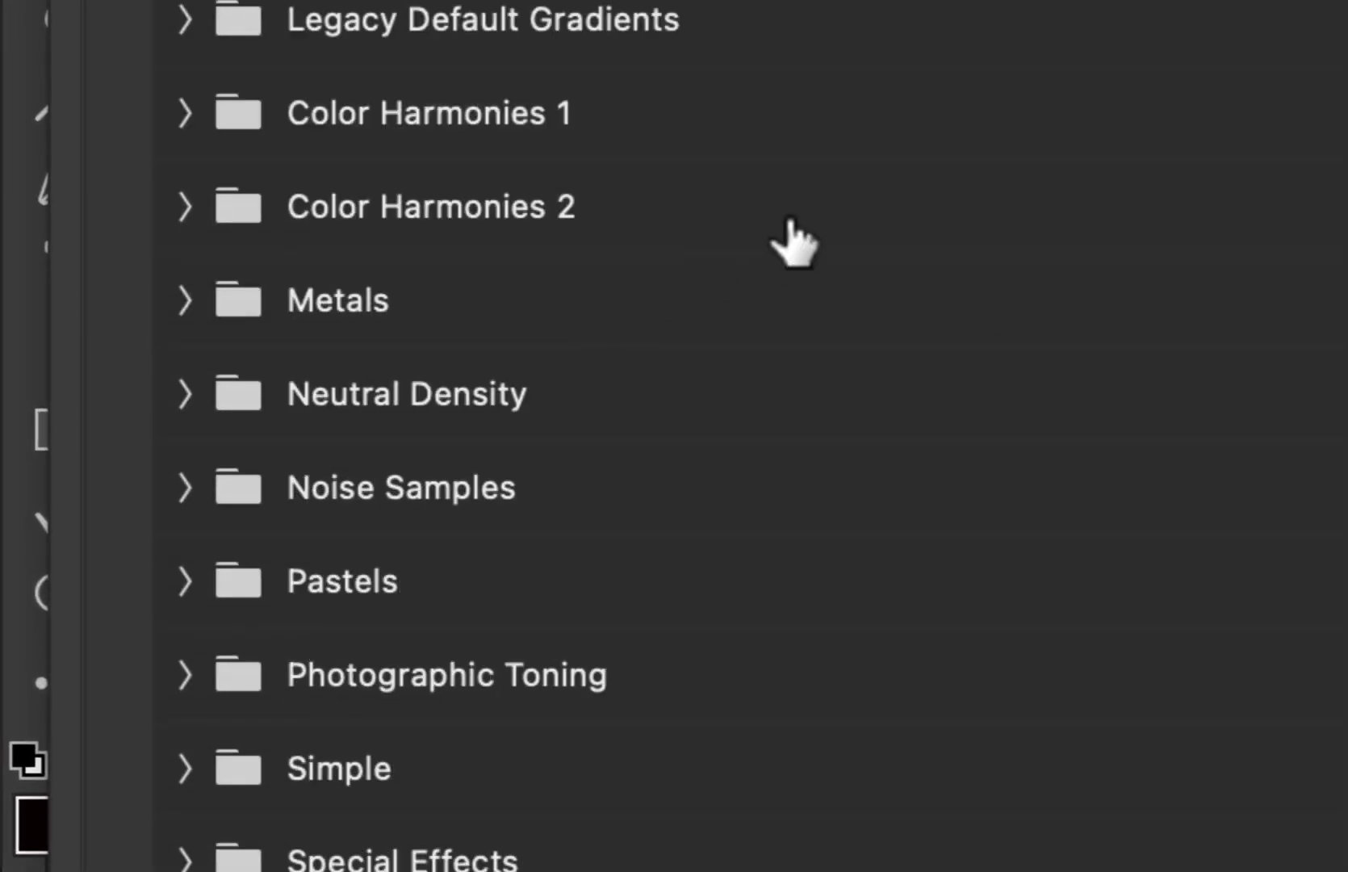
left_click(185, 300)
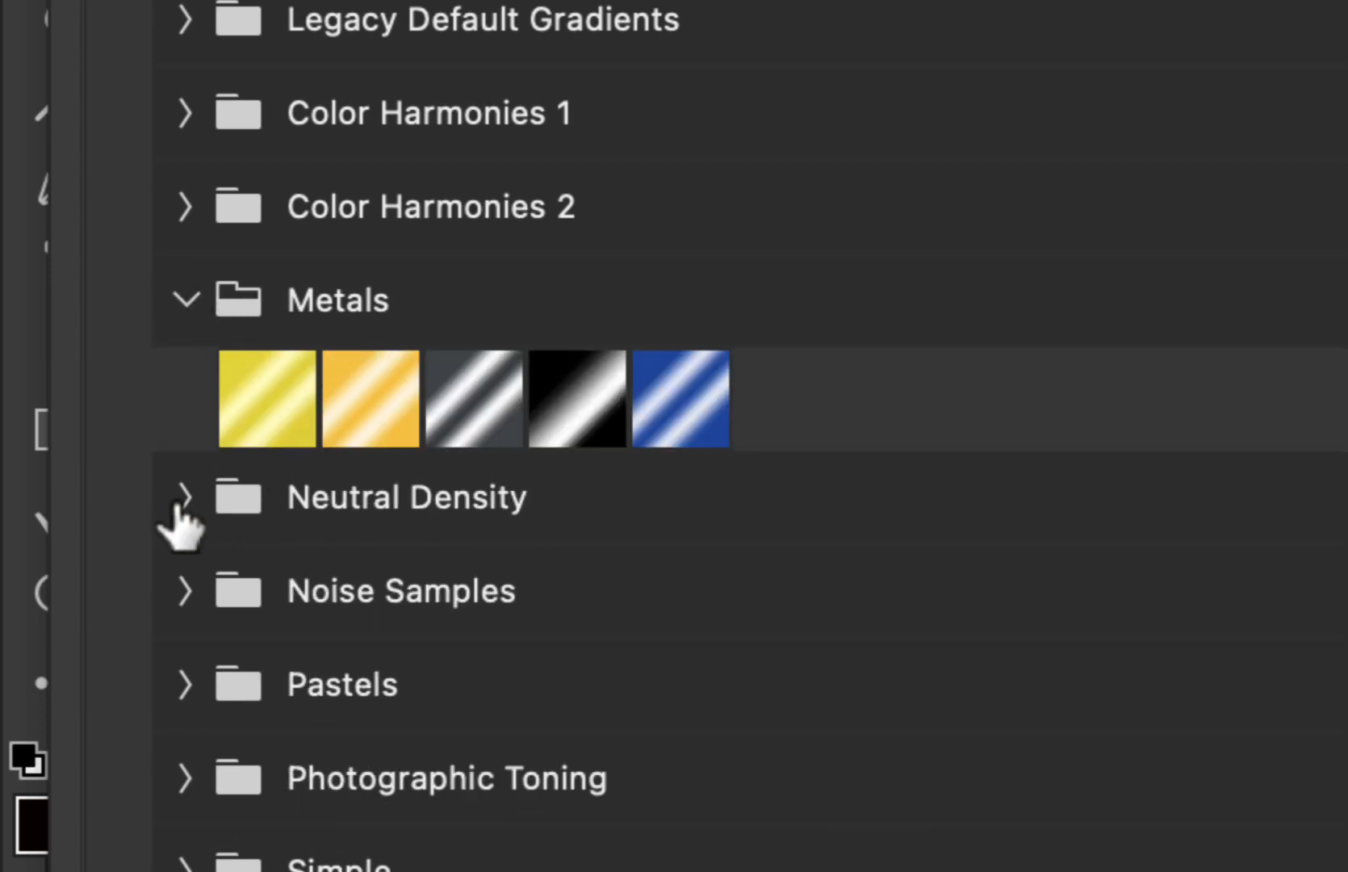
left_click(188, 686)
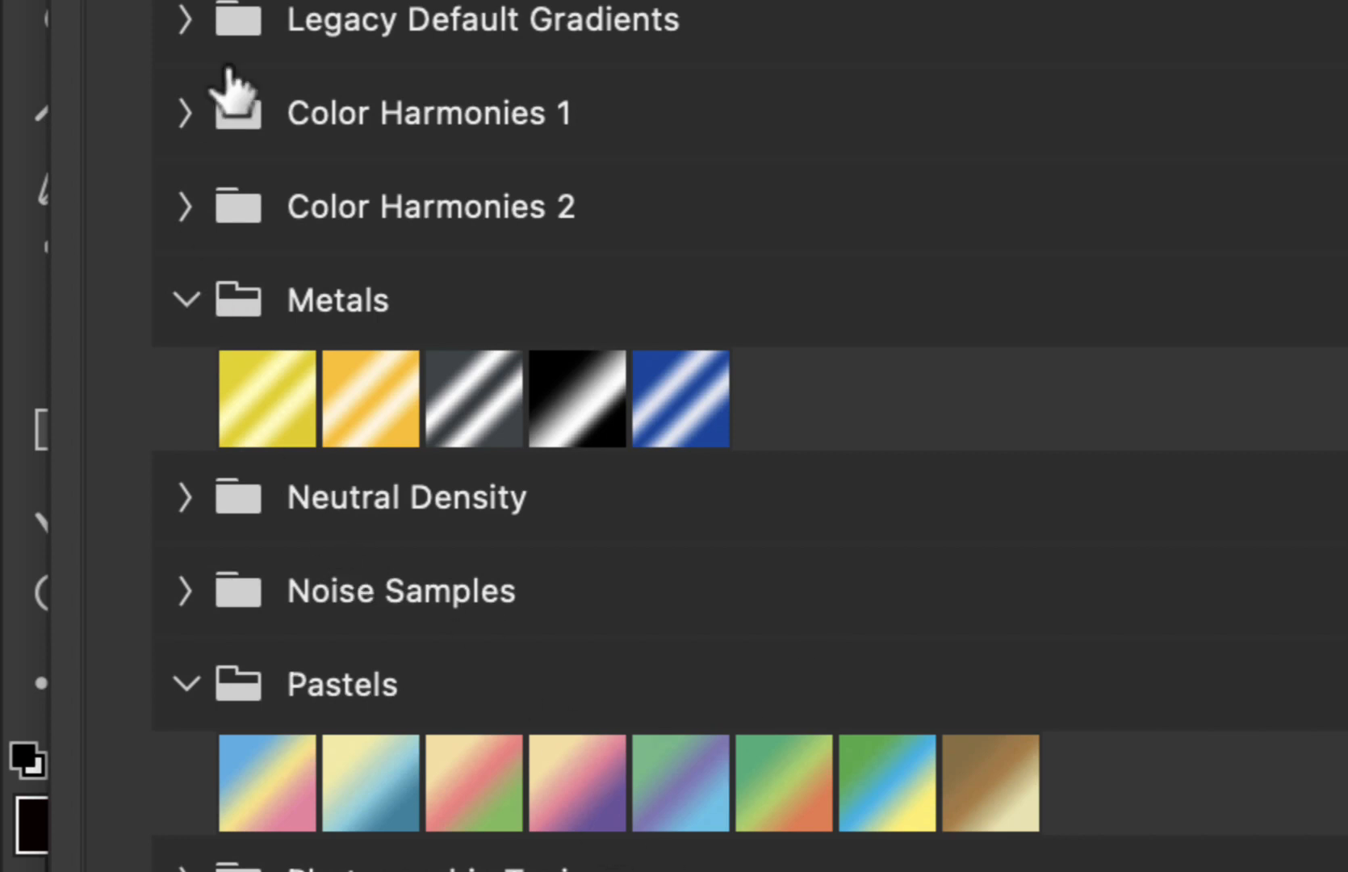
left_click(187, 21)
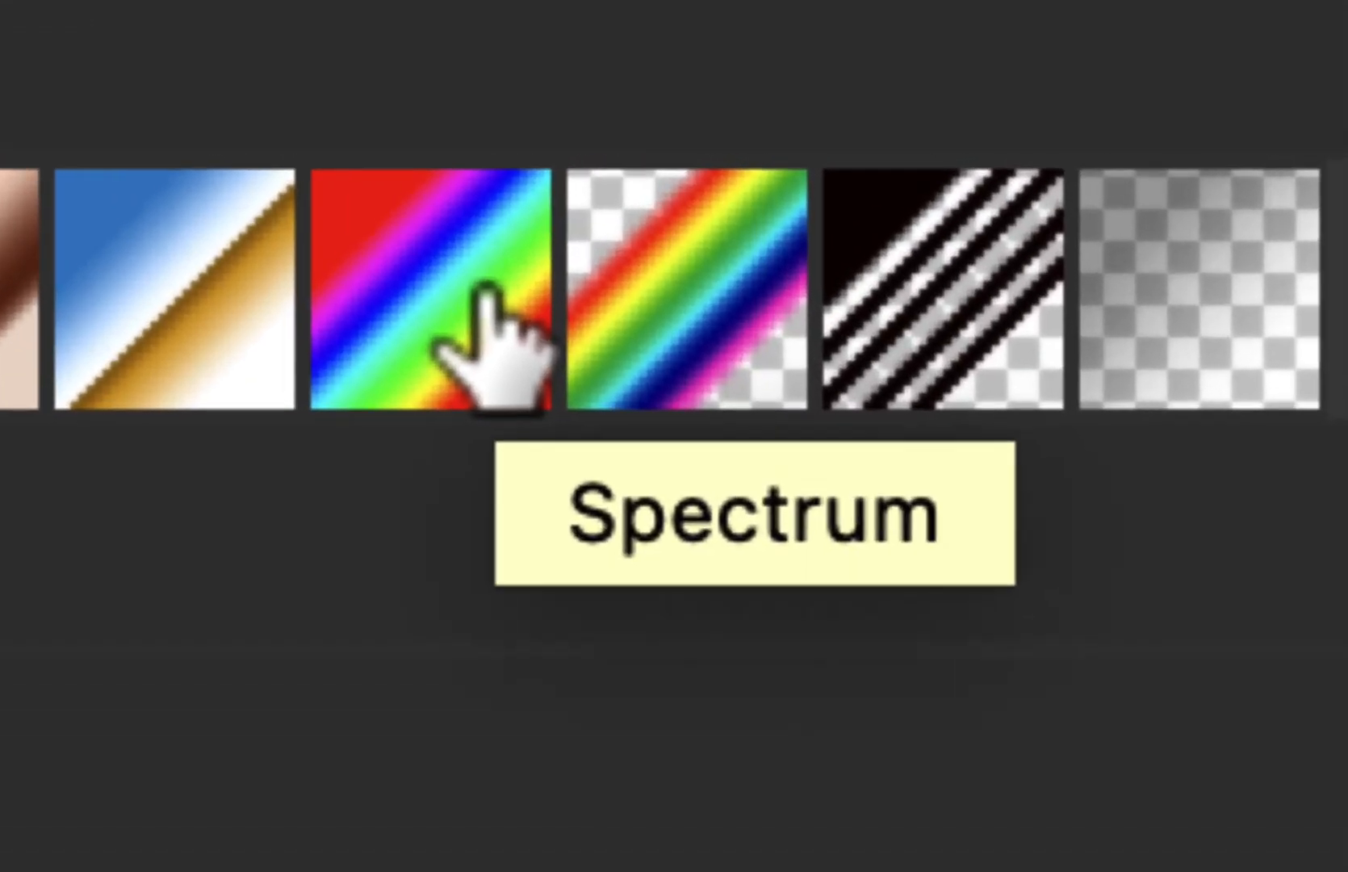
left_click(657, 206)
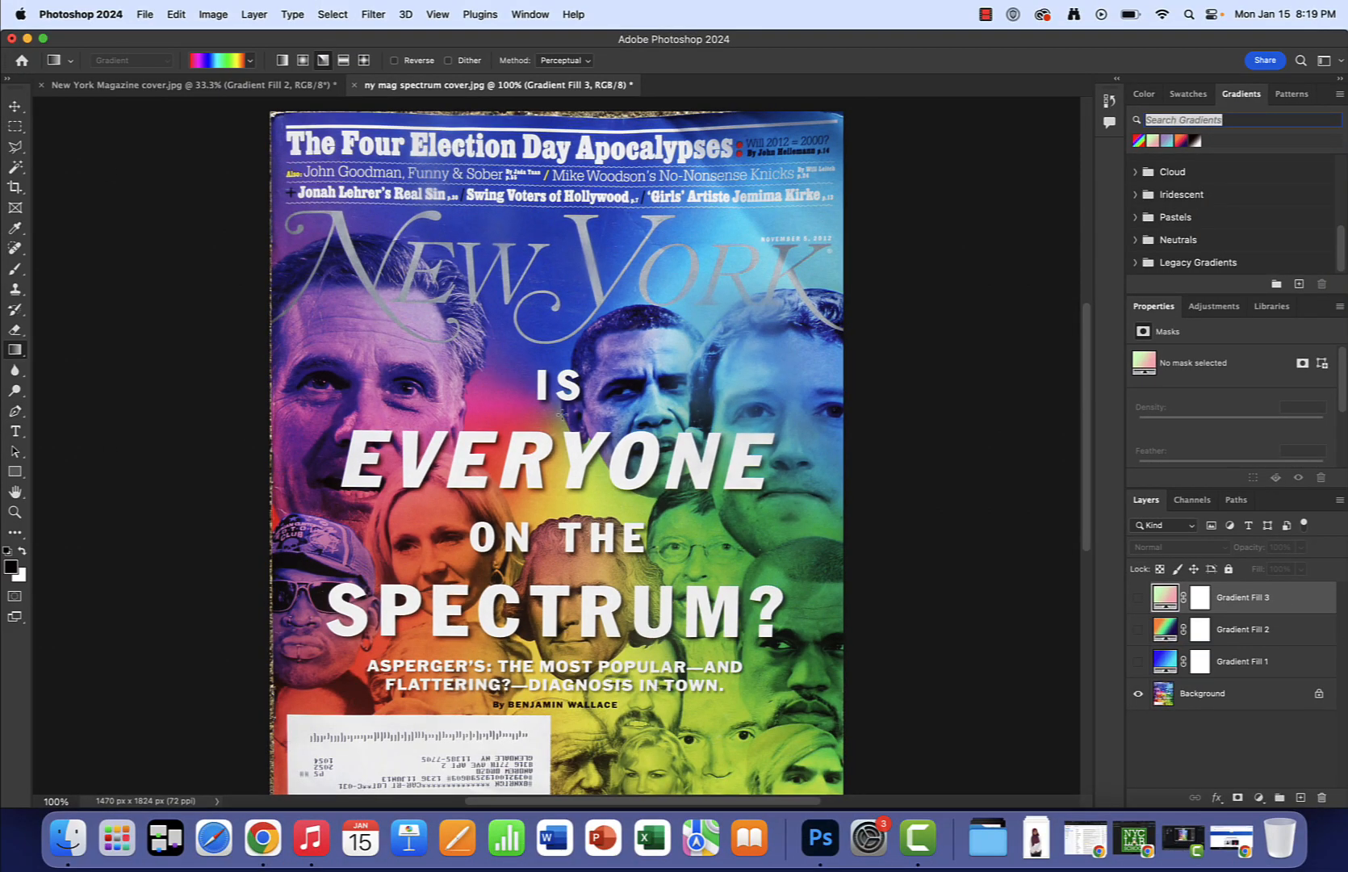
left_click_drag(560, 415, 866, 683)
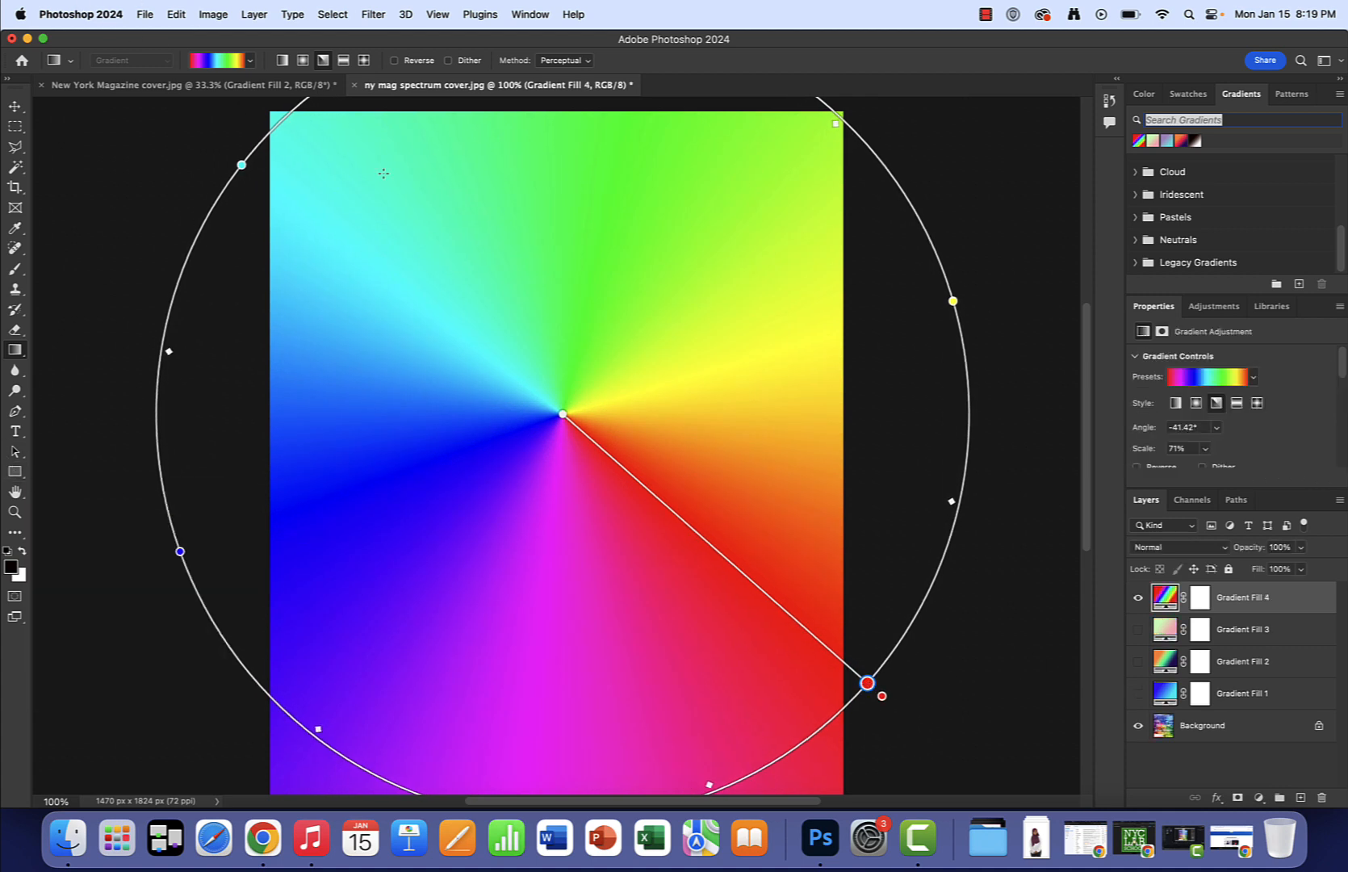
Switch to the New York Magazine cover.jpg document and undo its gradient fills.
left_click(243, 87)
key("super+z")
key("super+z")
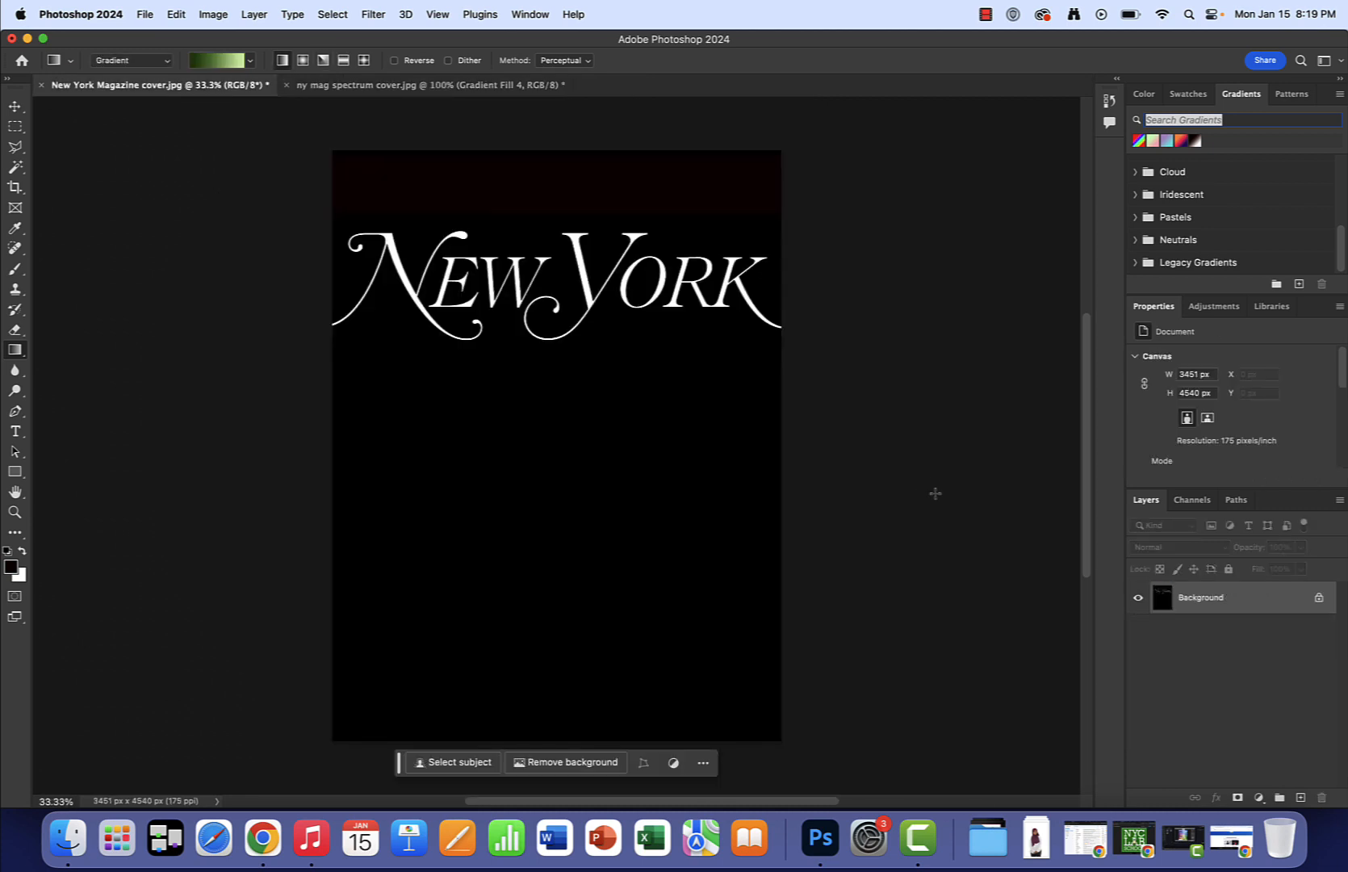
Unlock the Background layer of the black cover and activate the Magic Wand Tool.
left_click(1321, 599)
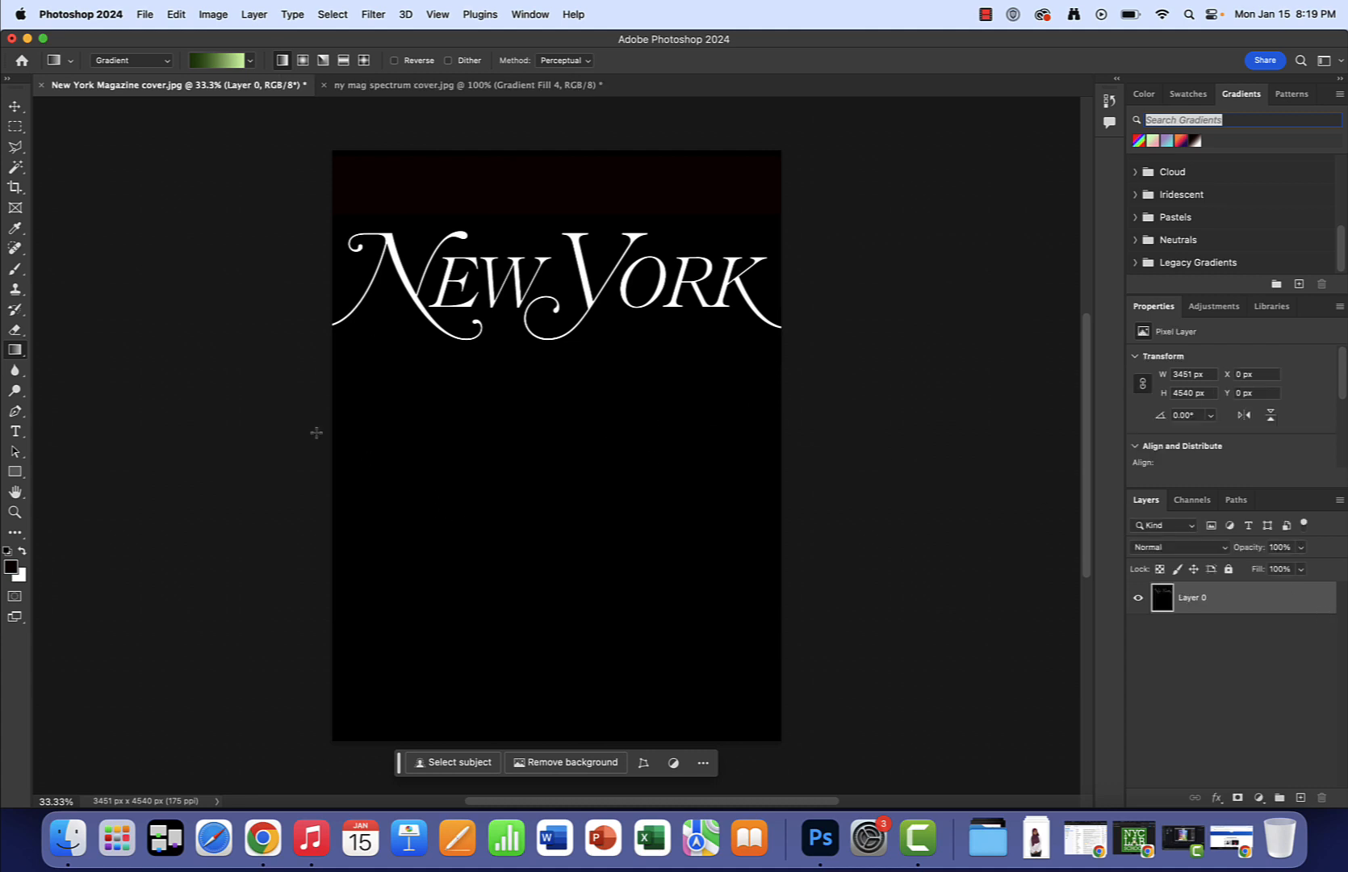
left_click_drag(15, 167, 72, 194)
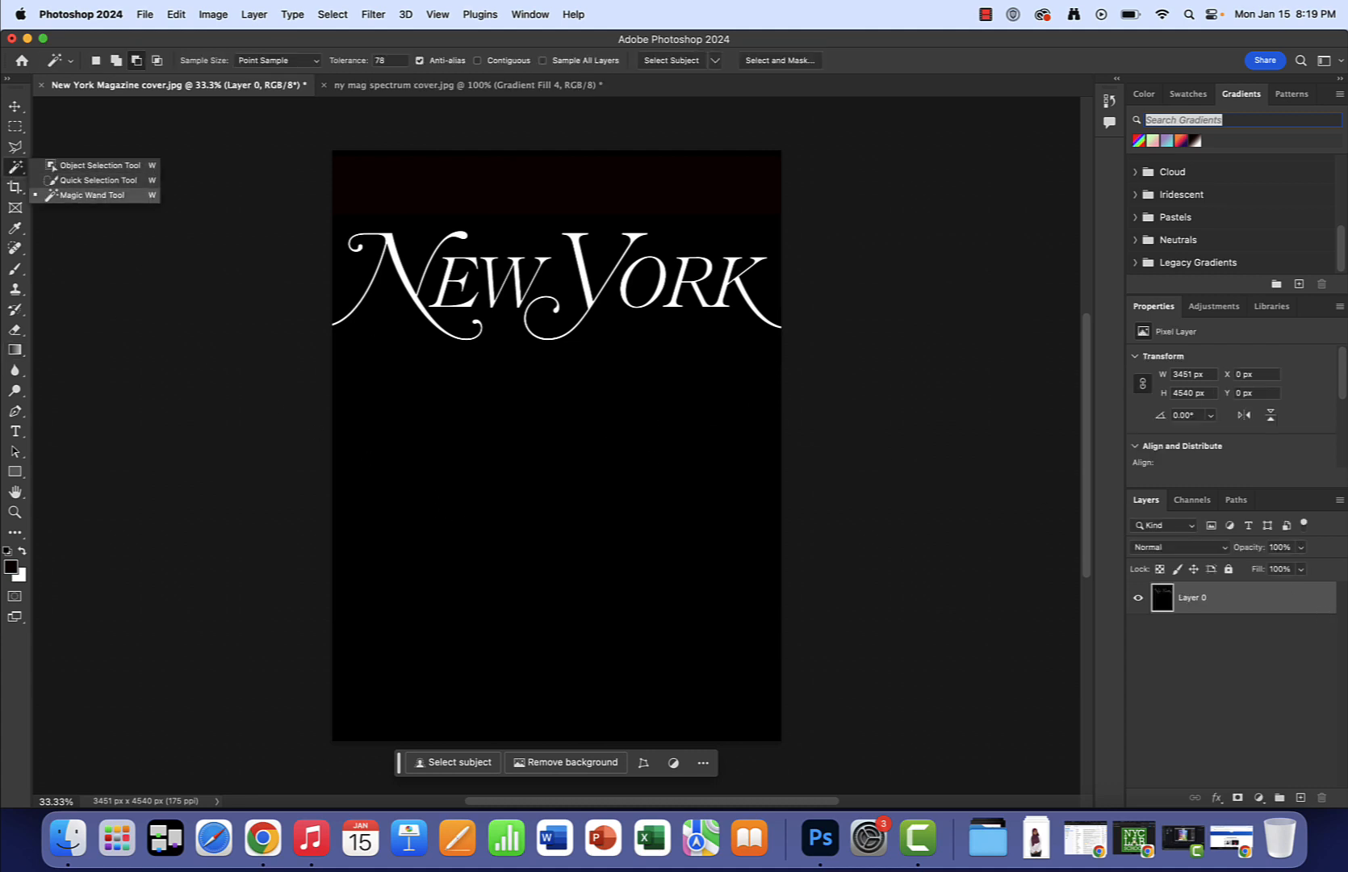
left_click(73, 195)
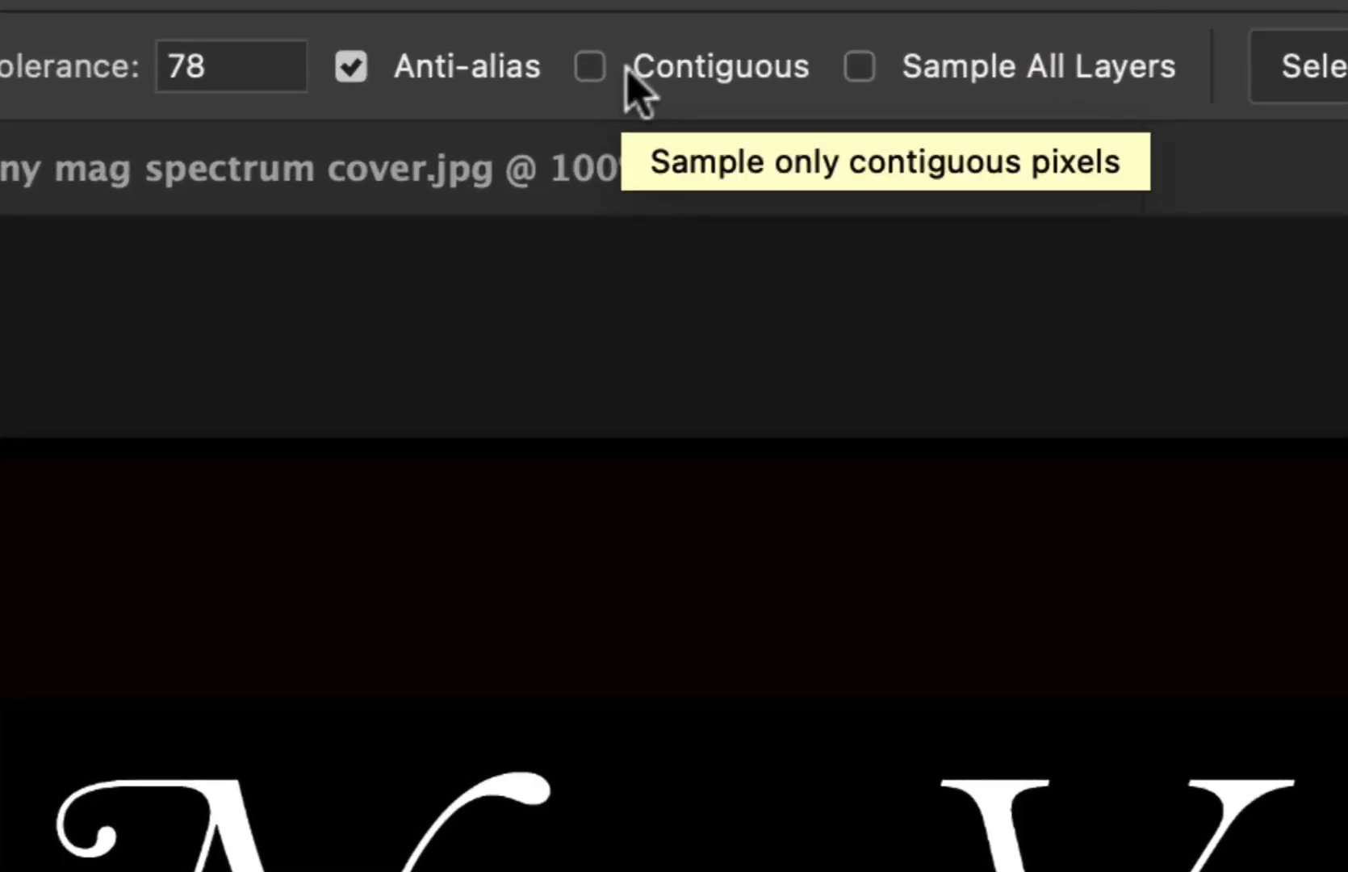
Try deleting the black background around the New York title with the Magic Wand limited to contiguous pixels.
left_click(626, 70)
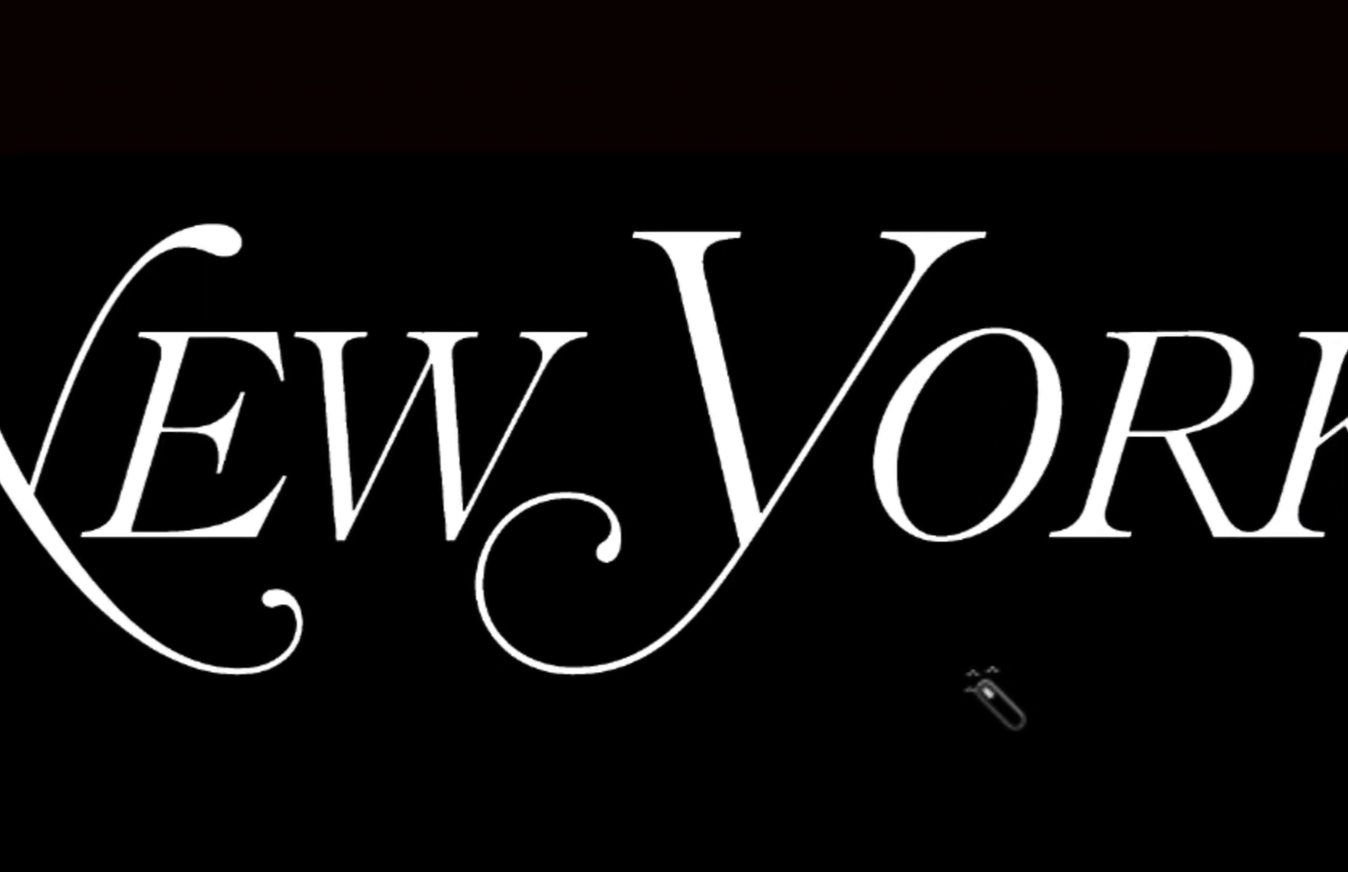
left_click(963, 692)
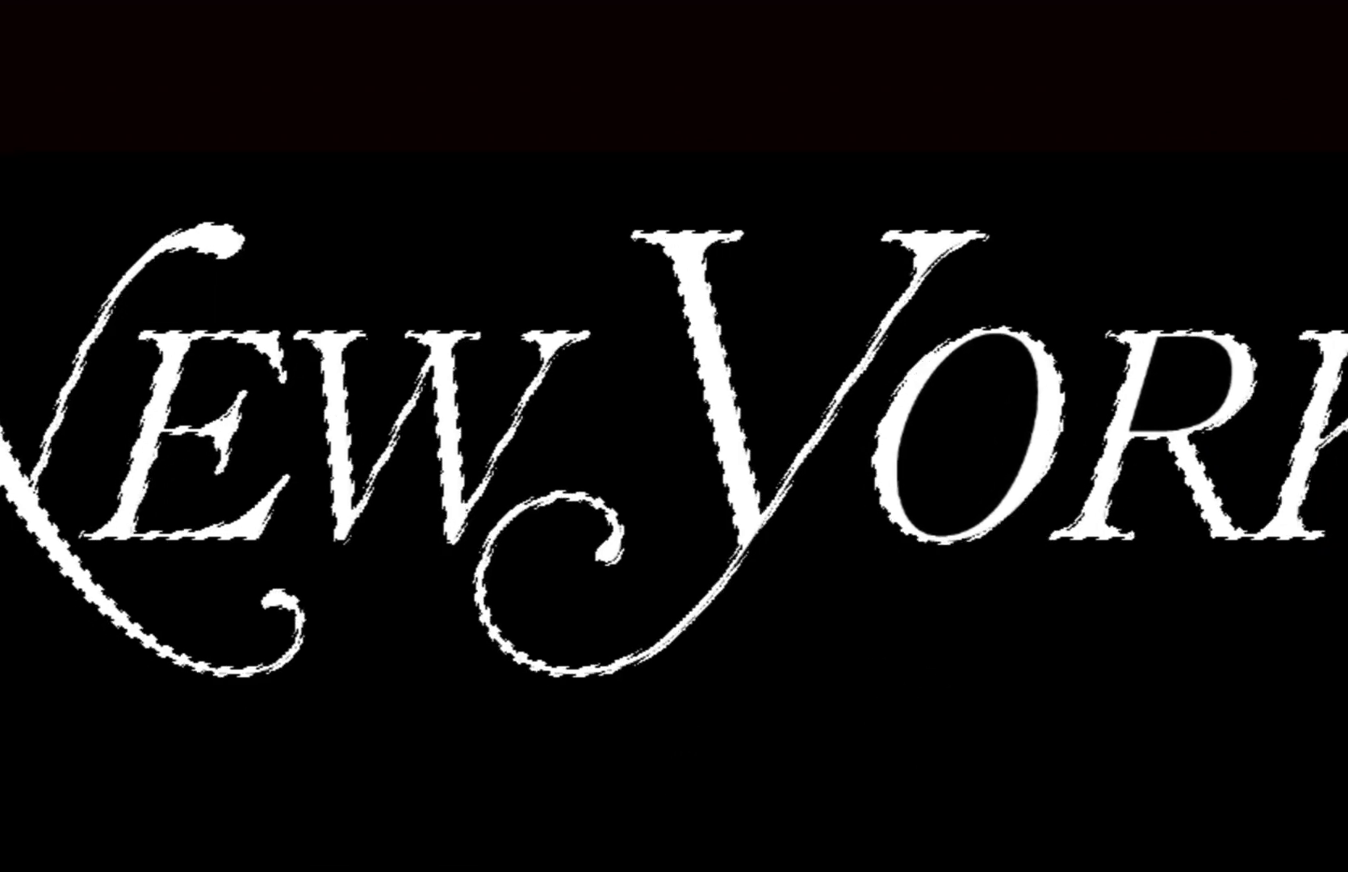
key("Delete")
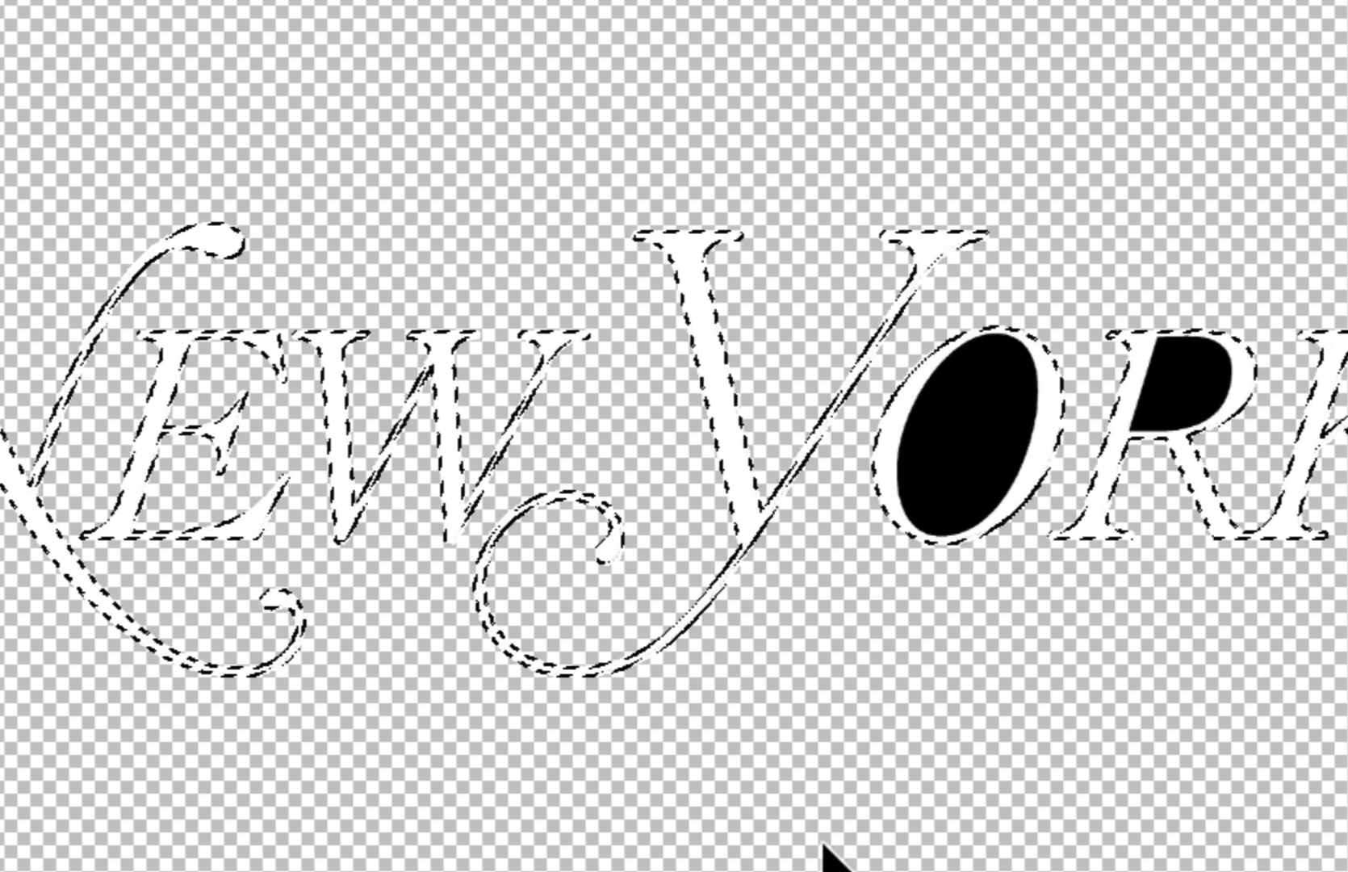
key("ctrl+d")
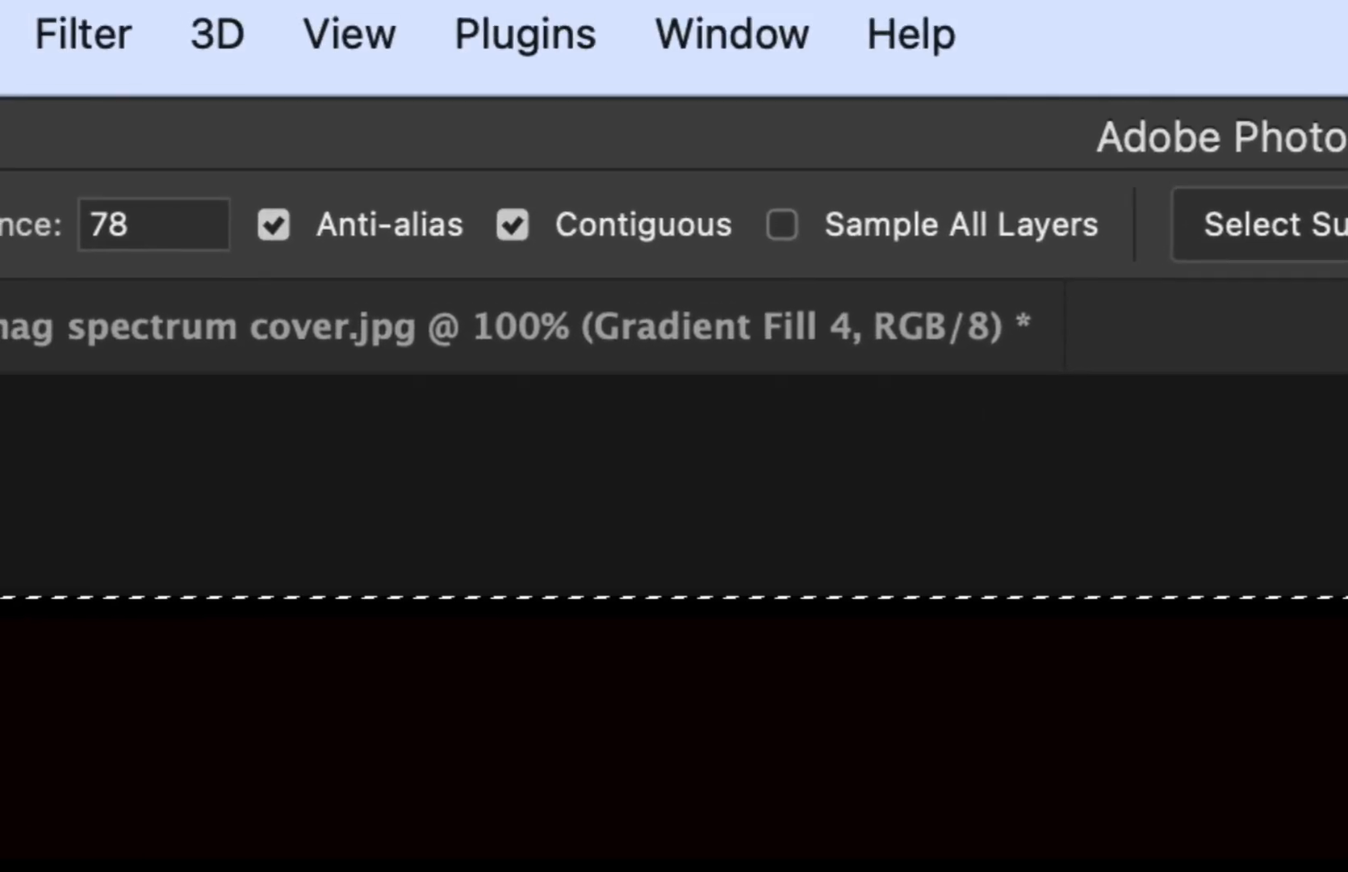
With contiguous sampling off, delete all the black around and inside the New York letters, and deselect.
left_click(545, 220)
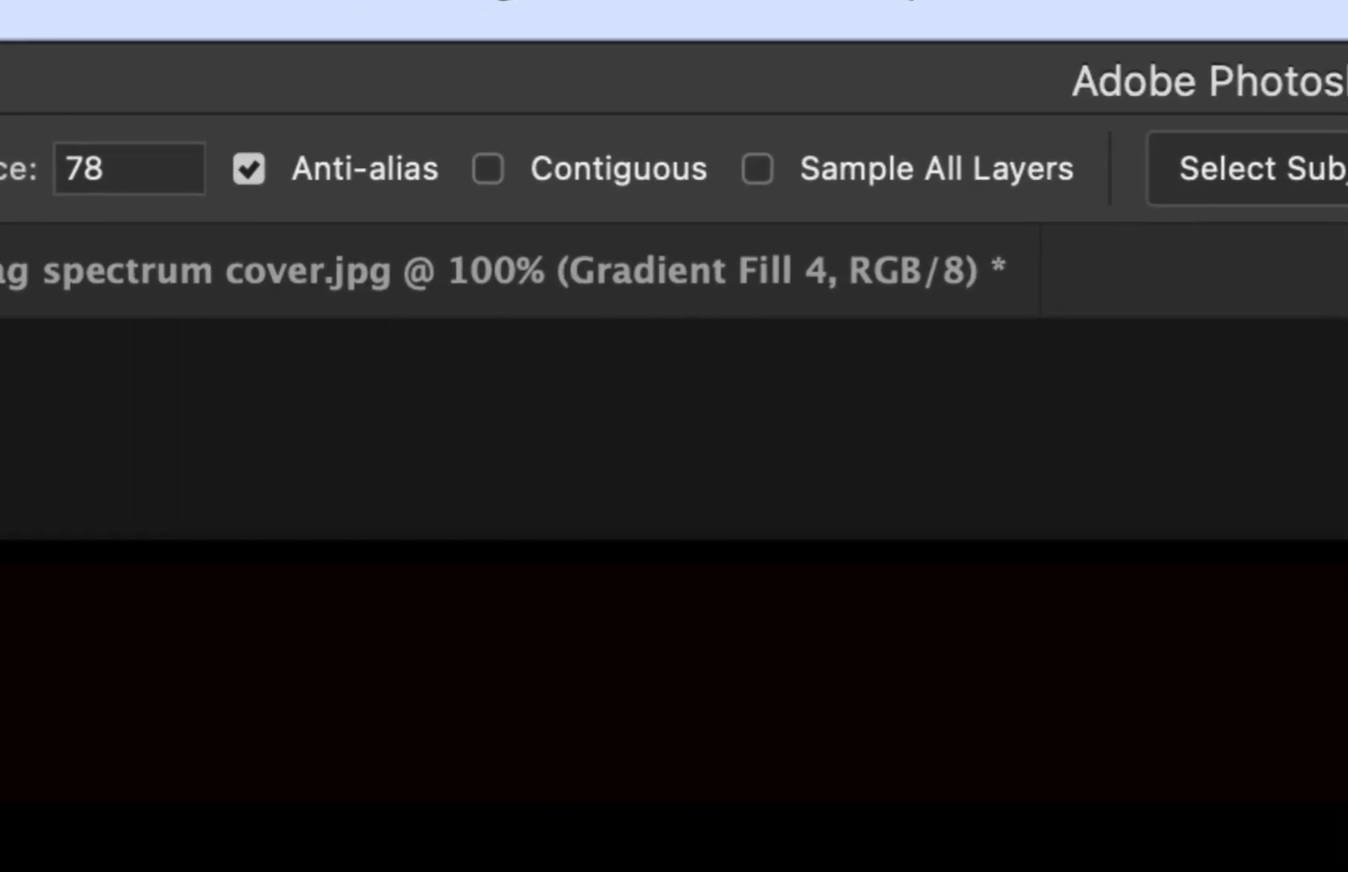
key("Delete")
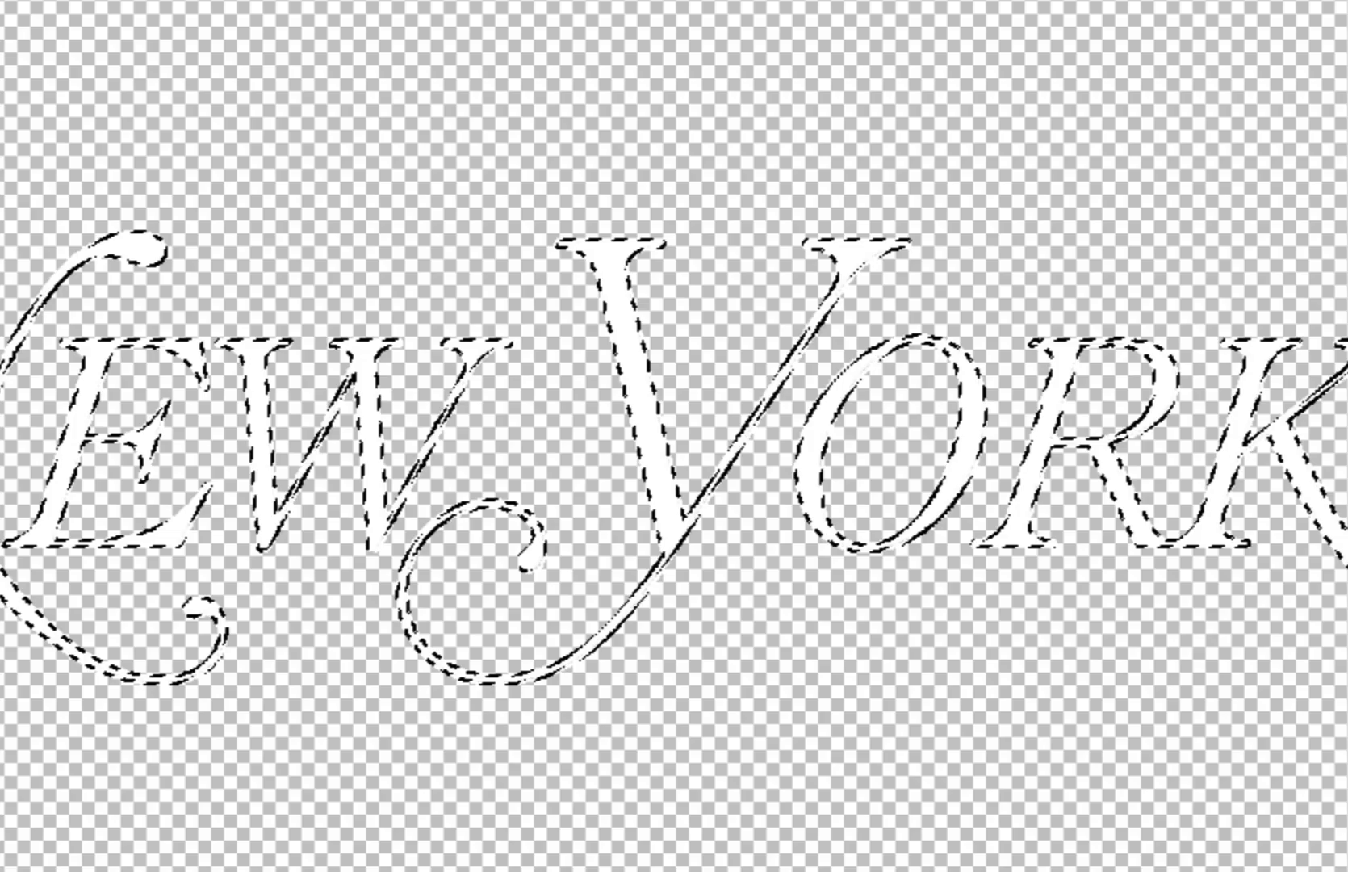
key("ctrl+d")
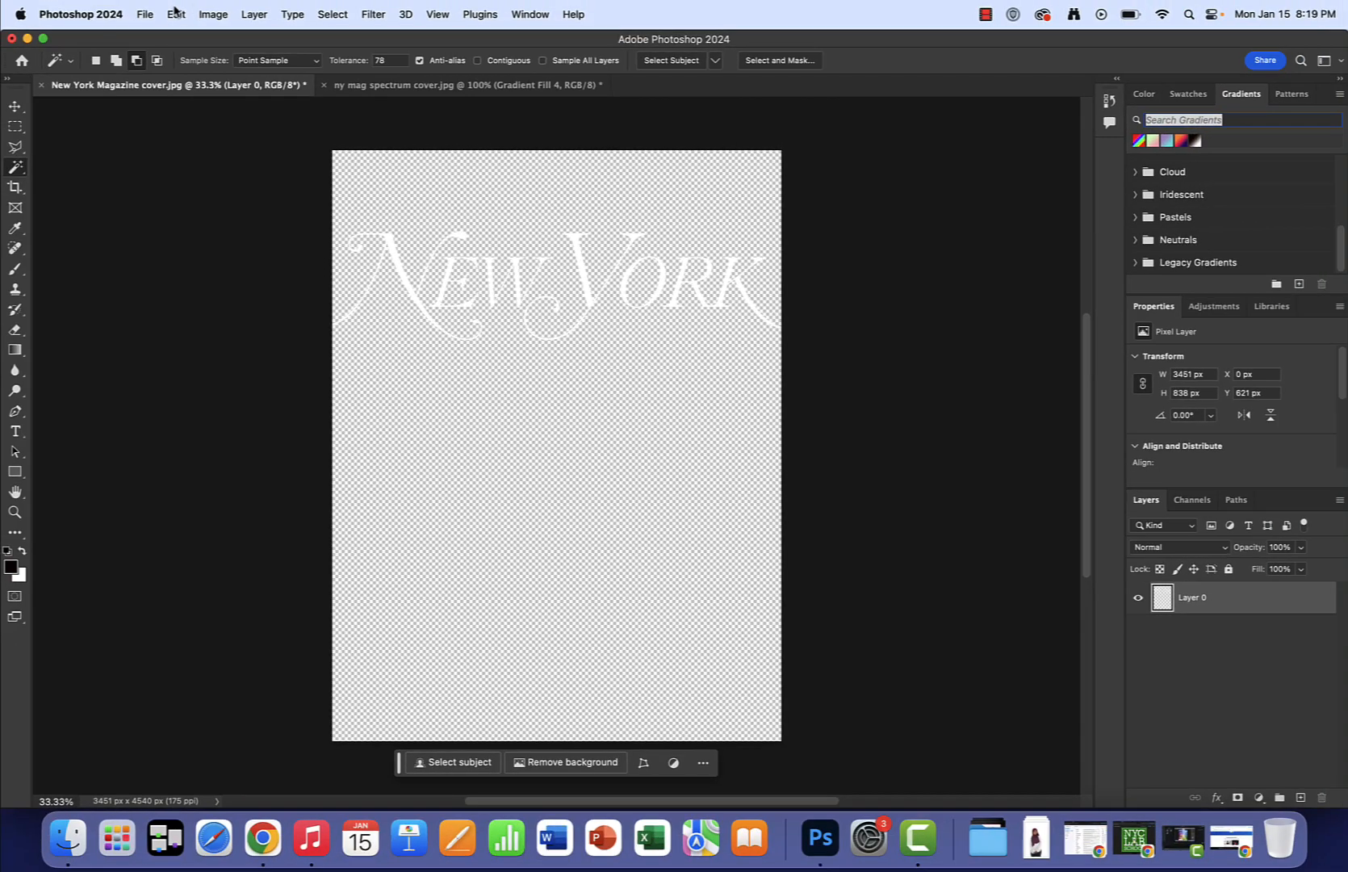
Open the five portrait cutout PNG files at the top of the Downloads folder.
left_click(148, 15)
left_click(158, 54)
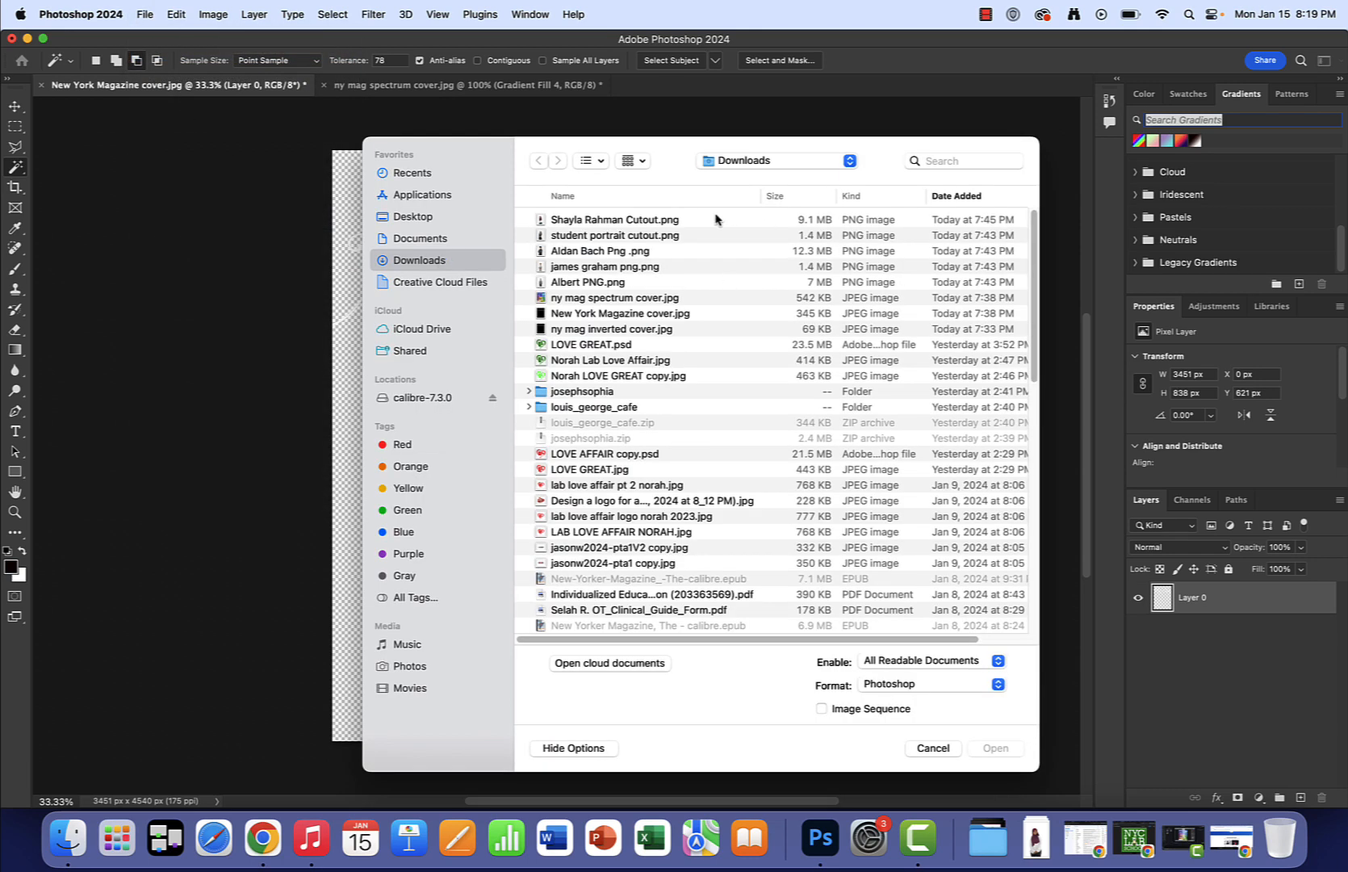
left_click(694, 219)
left_click(687, 282, "shift")
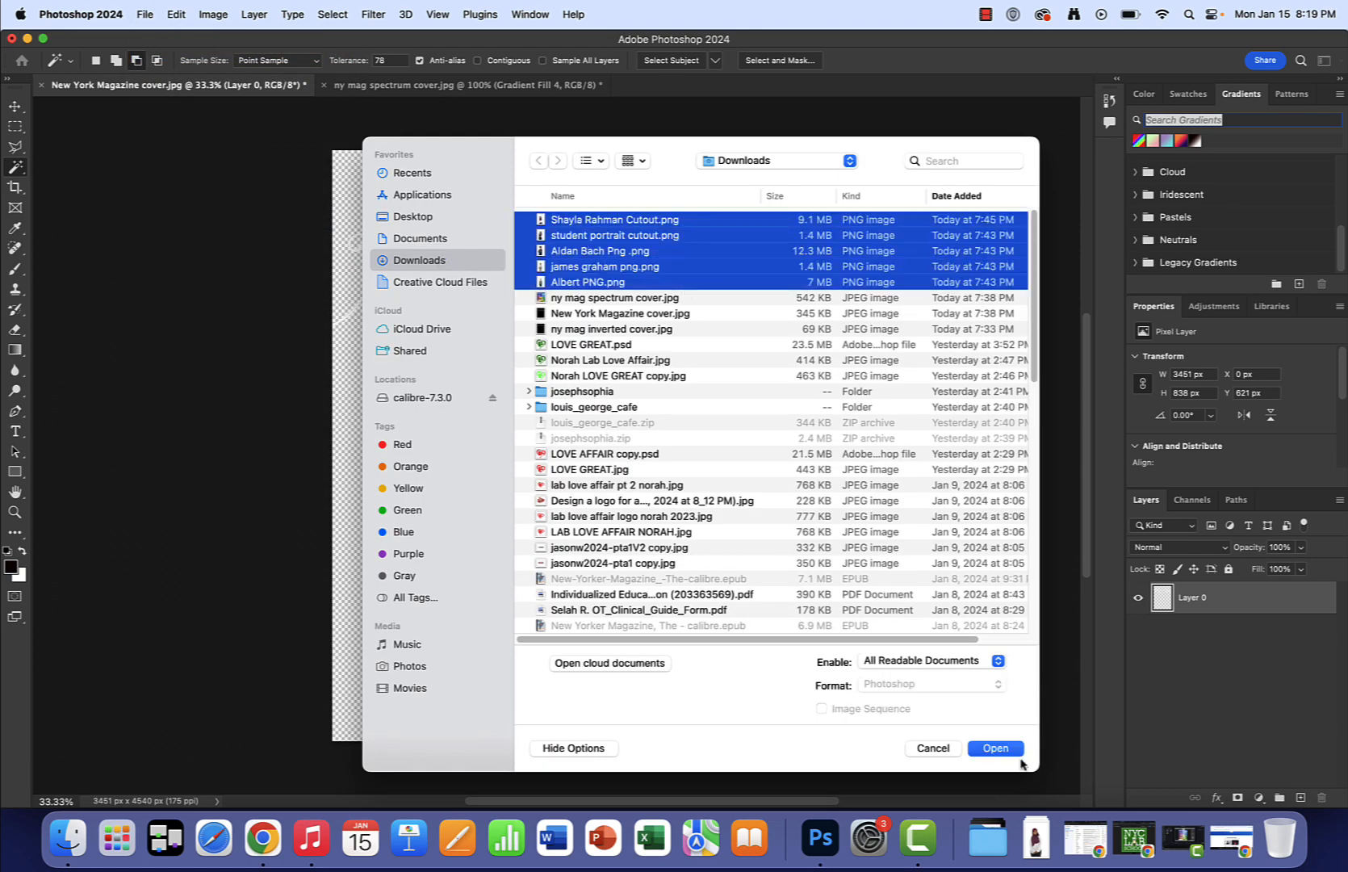
left_click(996, 748)
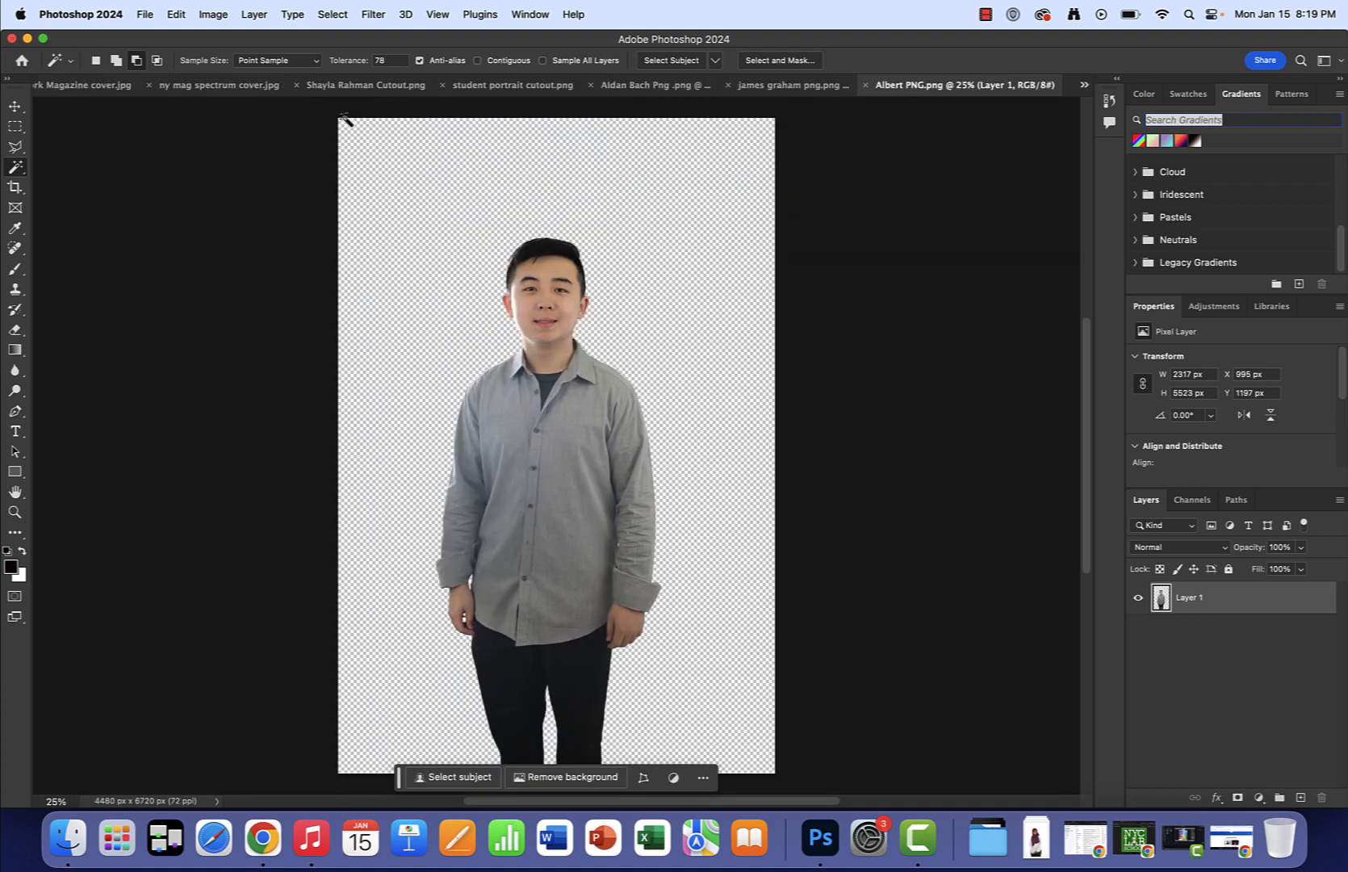
Move the grey-shirt portrait to the left and the maroon-hijab portrait to the center of New York Magazine cover.jpg.
key("v")
left_click_drag(528, 283, 485, 535)
left_click(541, 85)
left_click_drag(551, 151, 50, 12)
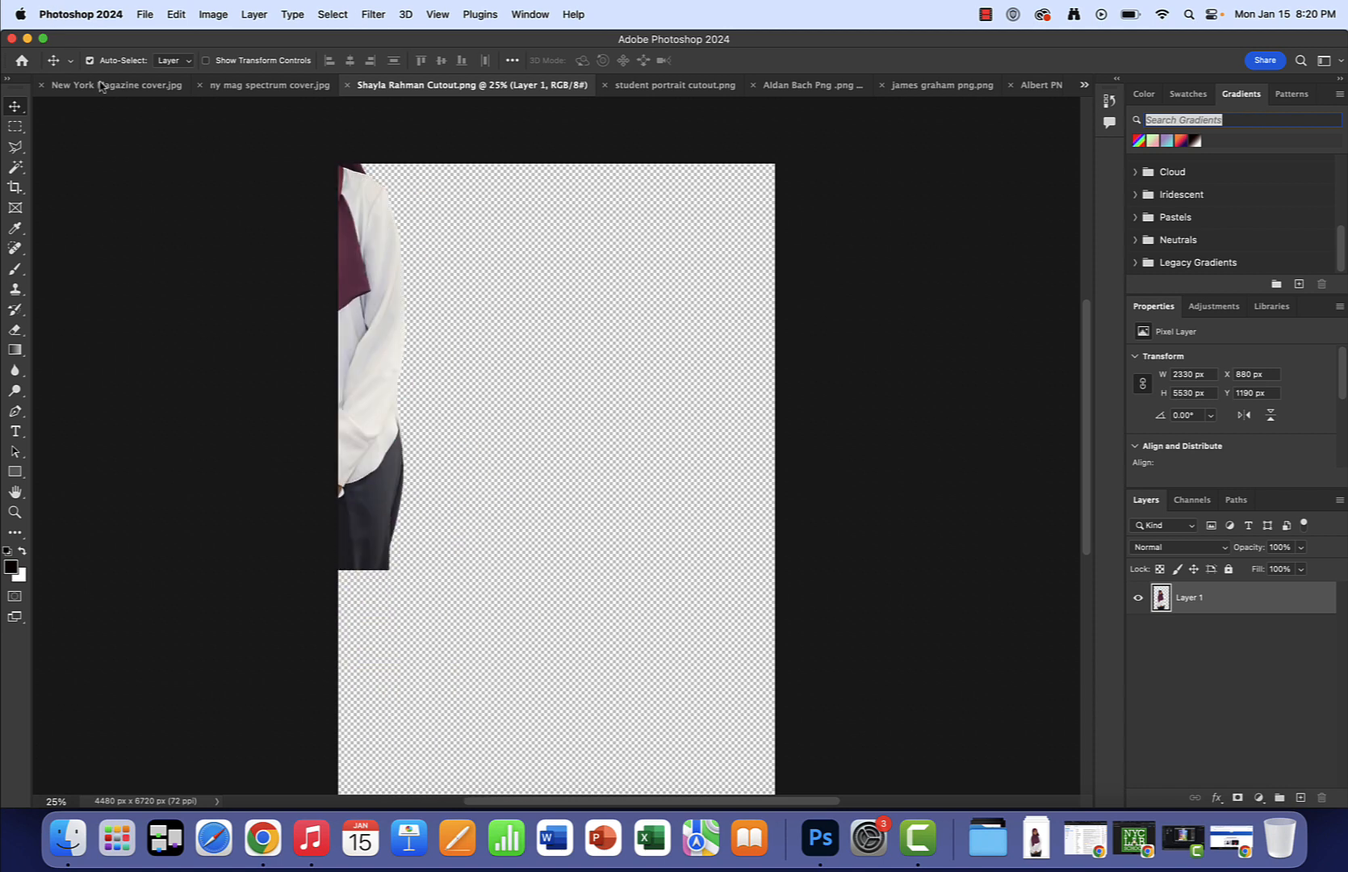
left_click_drag(101, 84, 587, 648)
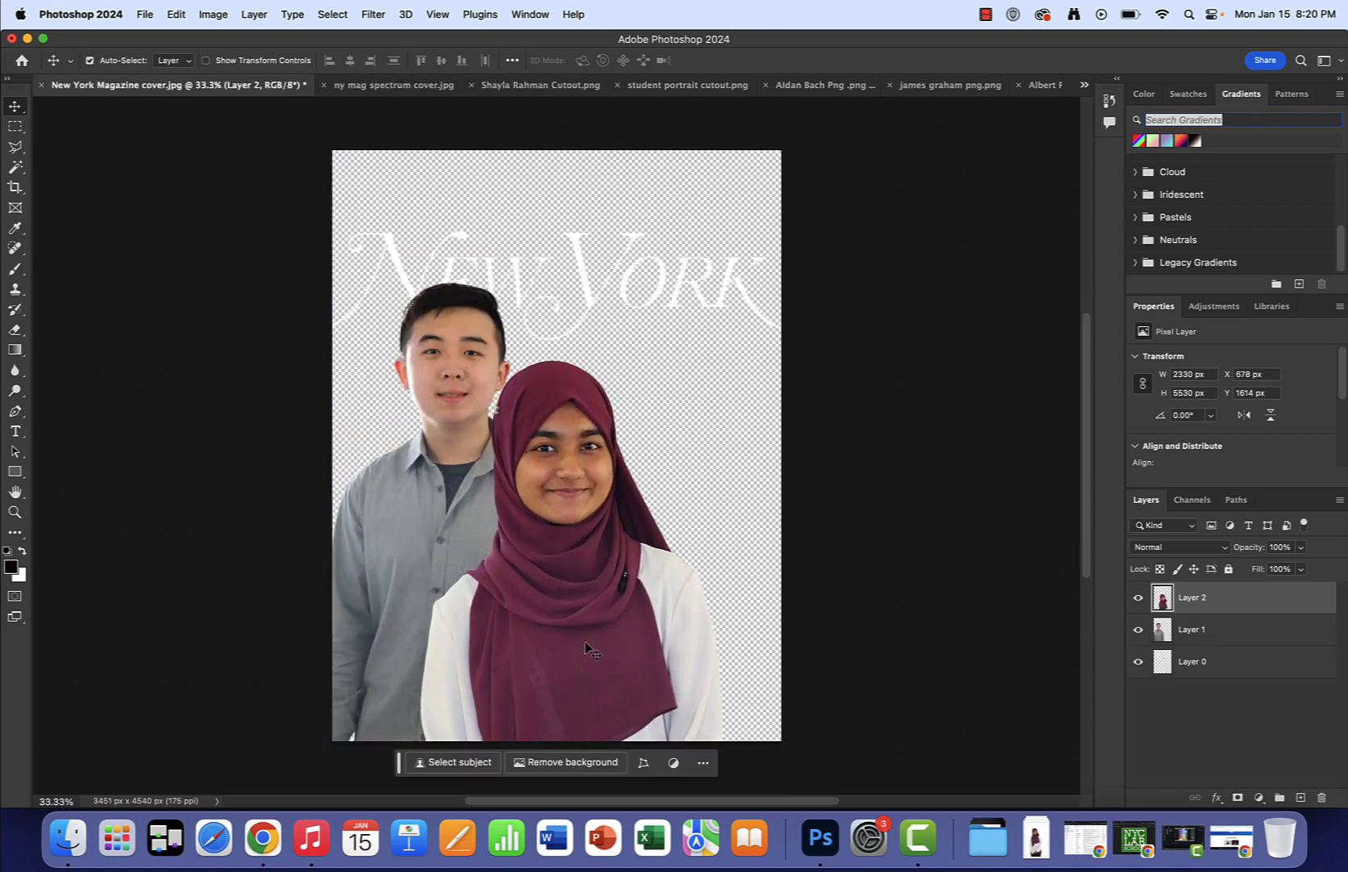
Add the navy-sweater portrait to the right side of the New York Magazine cover and the white T-shirt portrait to its lower left.
left_click(807, 85)
left_click_drag(542, 420, 141, 91)
left_click_drag(581, 495, 696, 618)
left_click(961, 91)
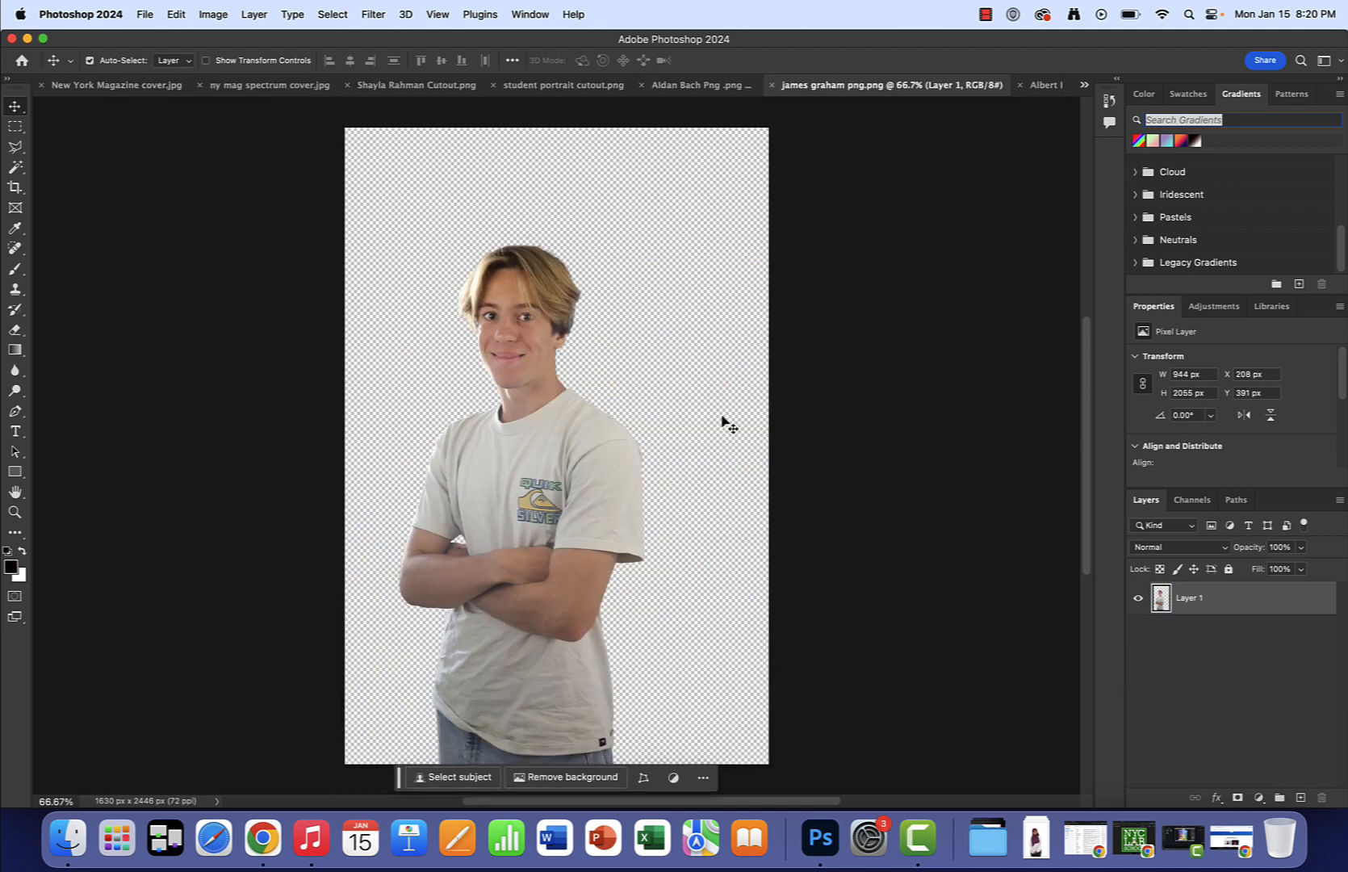
left_click_drag(561, 424, 371, 664)
Scale the white T-shirt portrait to 212.99% and place it in front at the cover's lower left.
key("super+t")
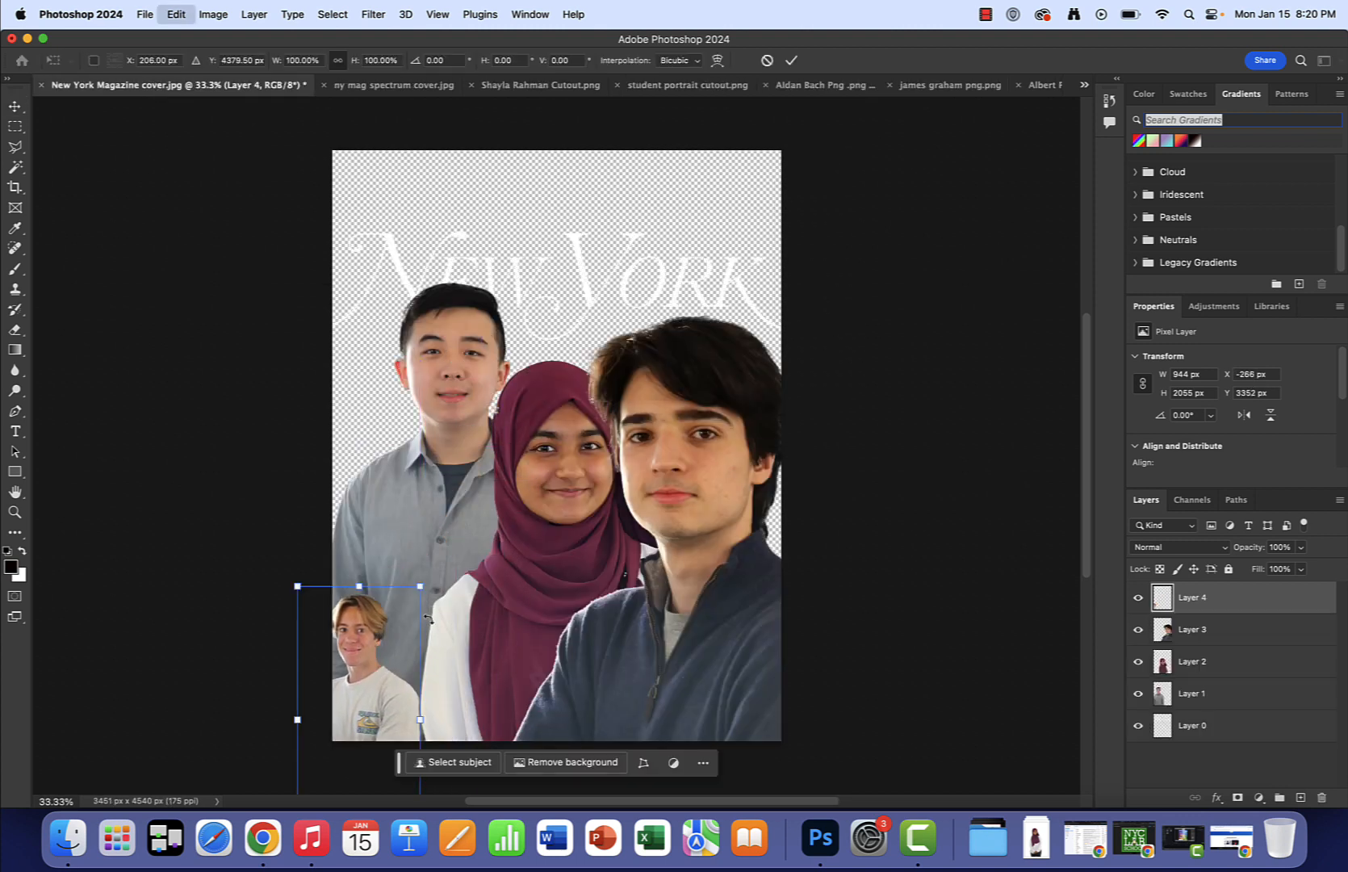
left_click_drag(422, 598, 557, 283)
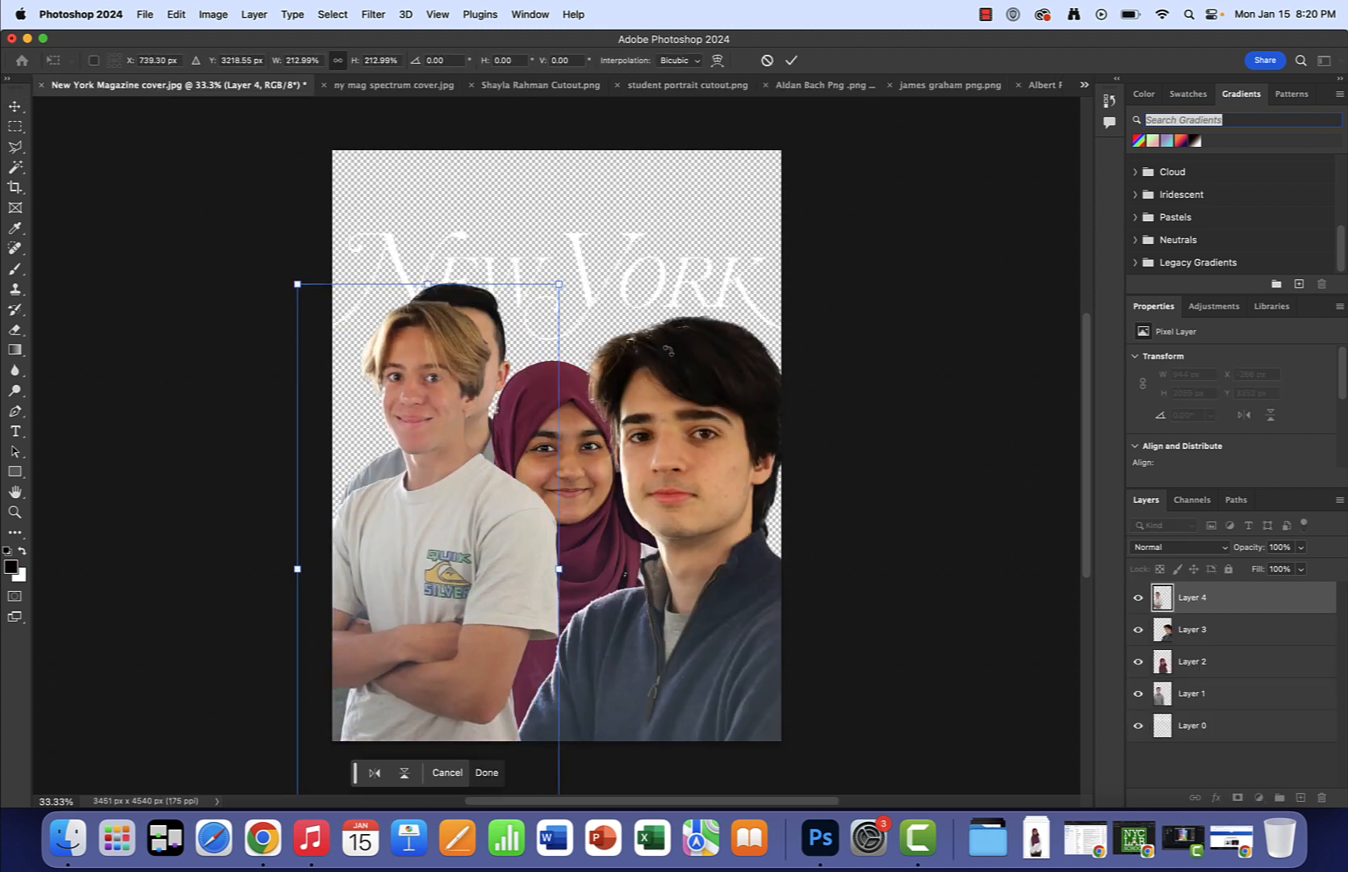
left_click_drag(523, 425, 494, 581)
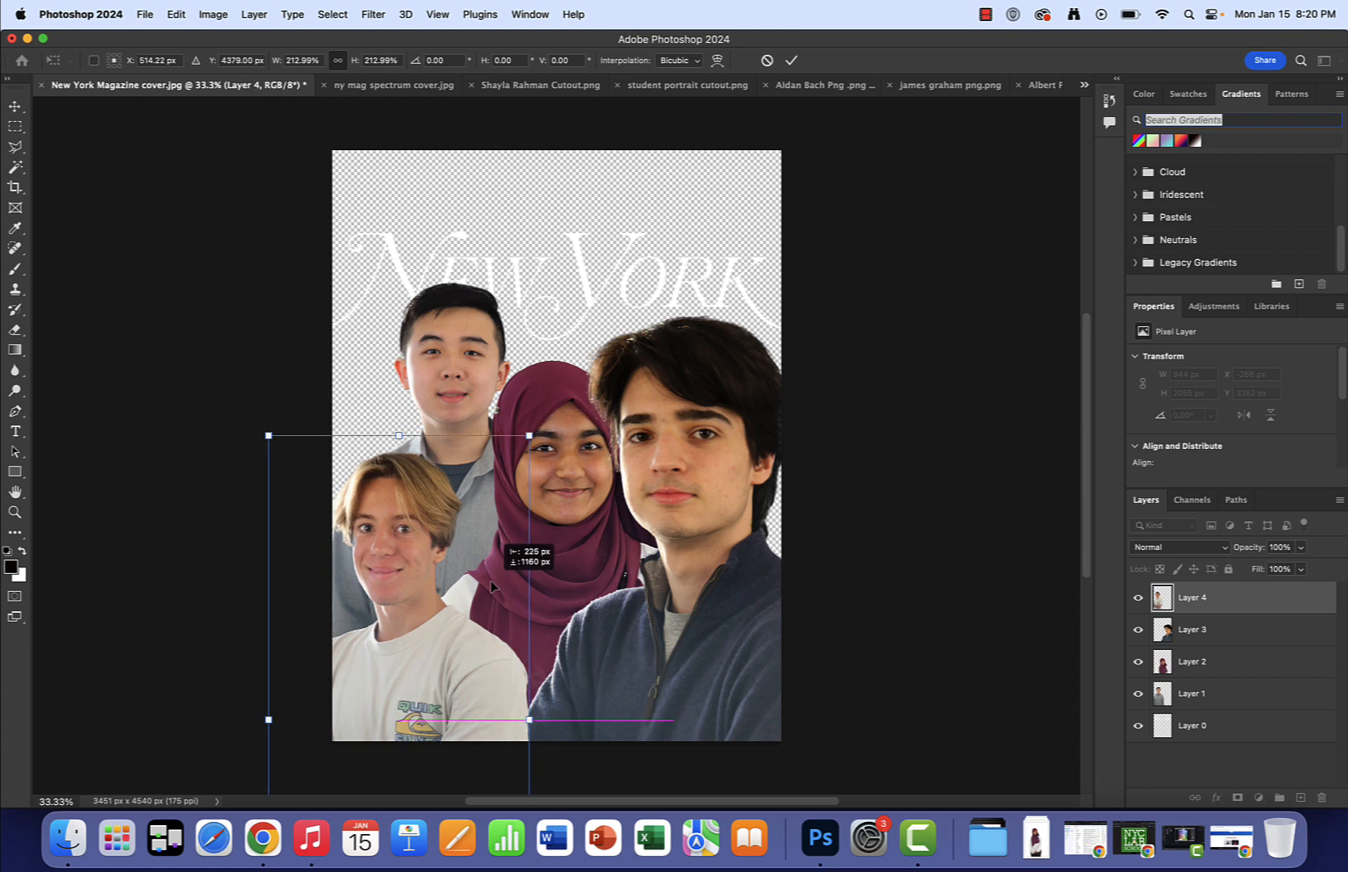
left_click(791, 60)
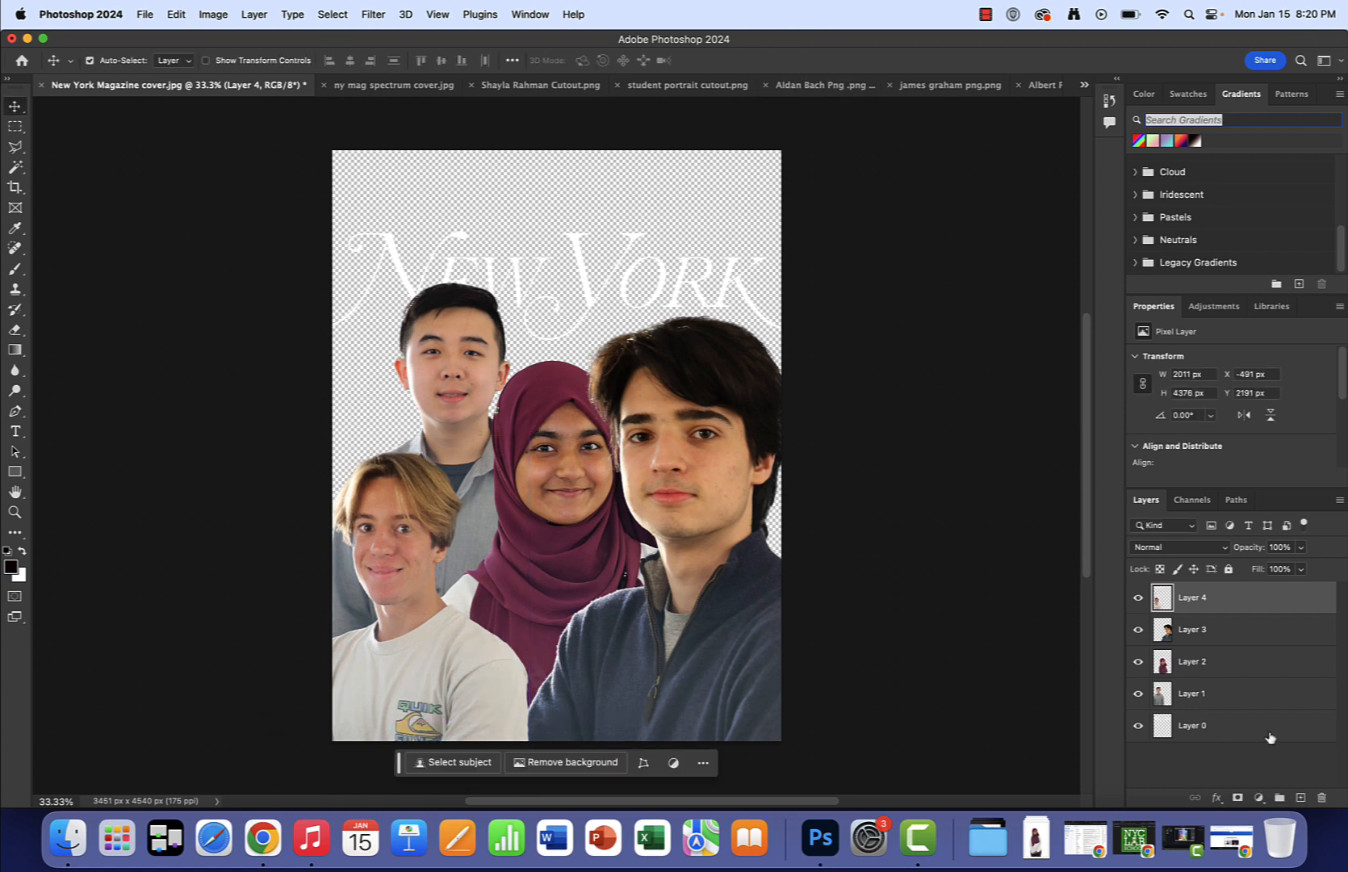
Rename Layer 0 as title and move it to the top of the layer stack, leaving Layer 4 selected.
double_click(1194, 727)
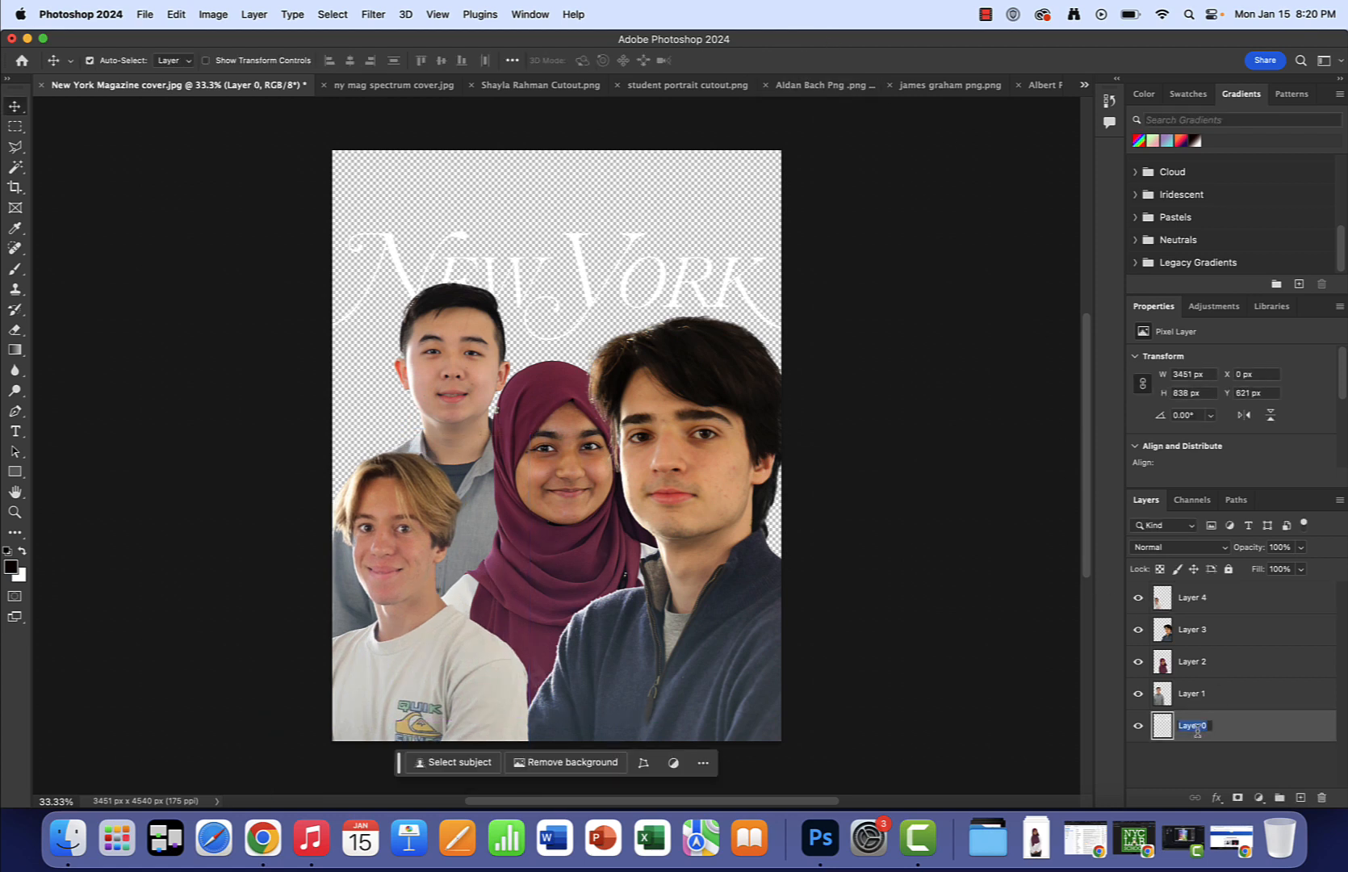
type("title")
key("Return")
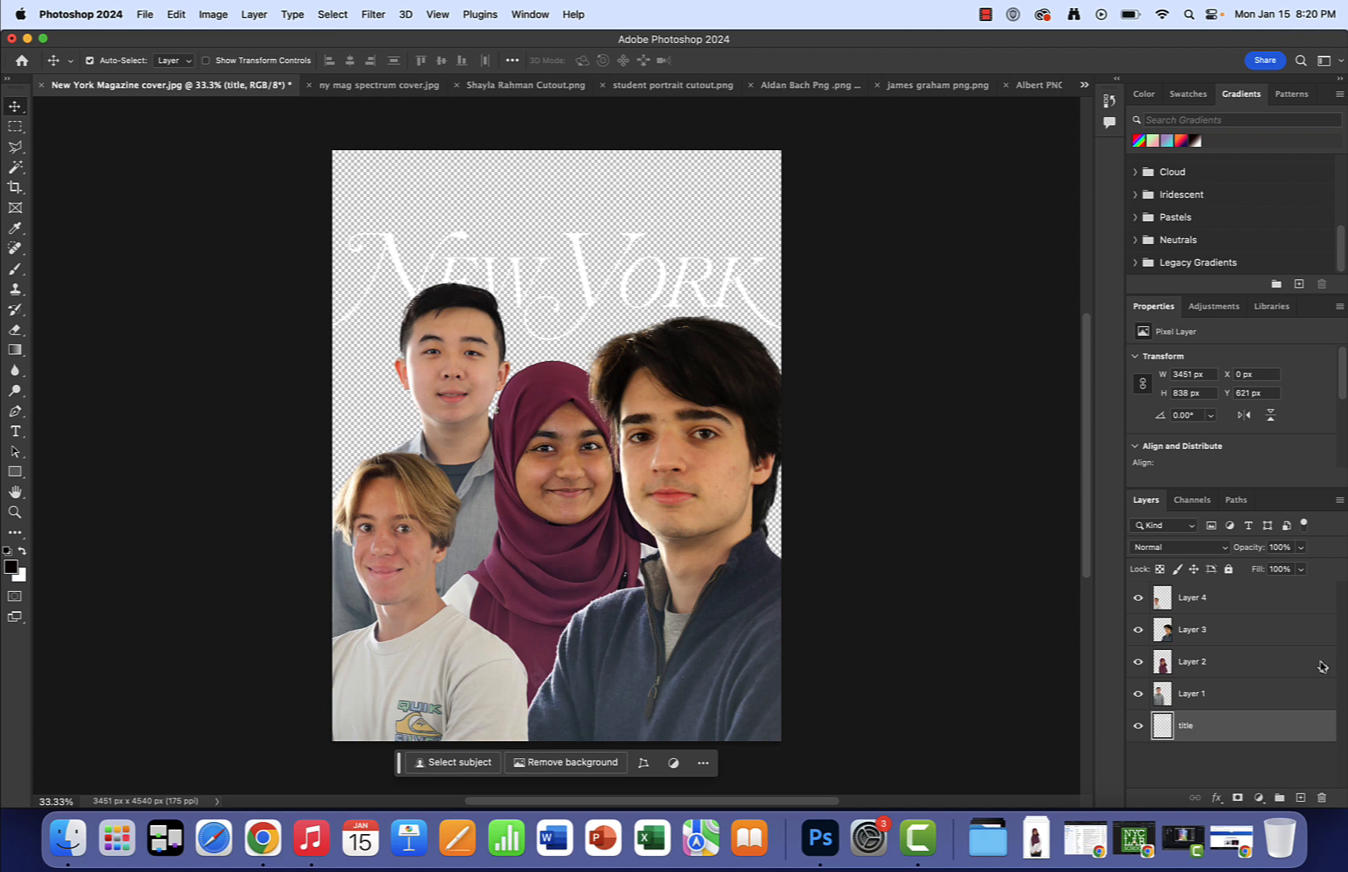
left_click_drag(1260, 735, 1259, 598)
left_click(1238, 630)
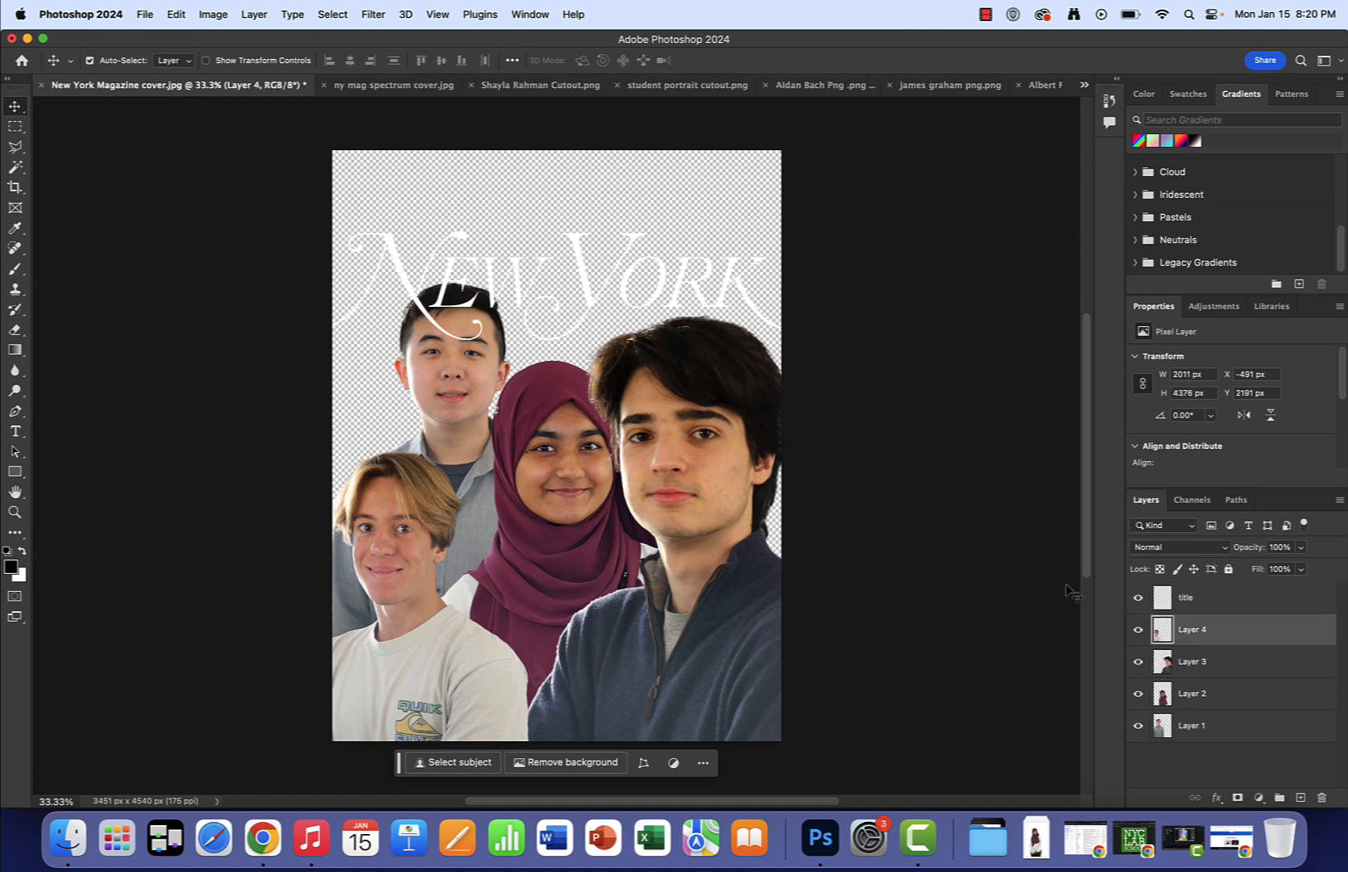
Shift the grey-shirt portrait left and down, white T-shirt one right, navy-sweater one up and right, and hijab one right and down; select Layer 4.
left_click(466, 392)
left_click_drag(466, 392, 431, 415)
left_click_drag(424, 538, 488, 563)
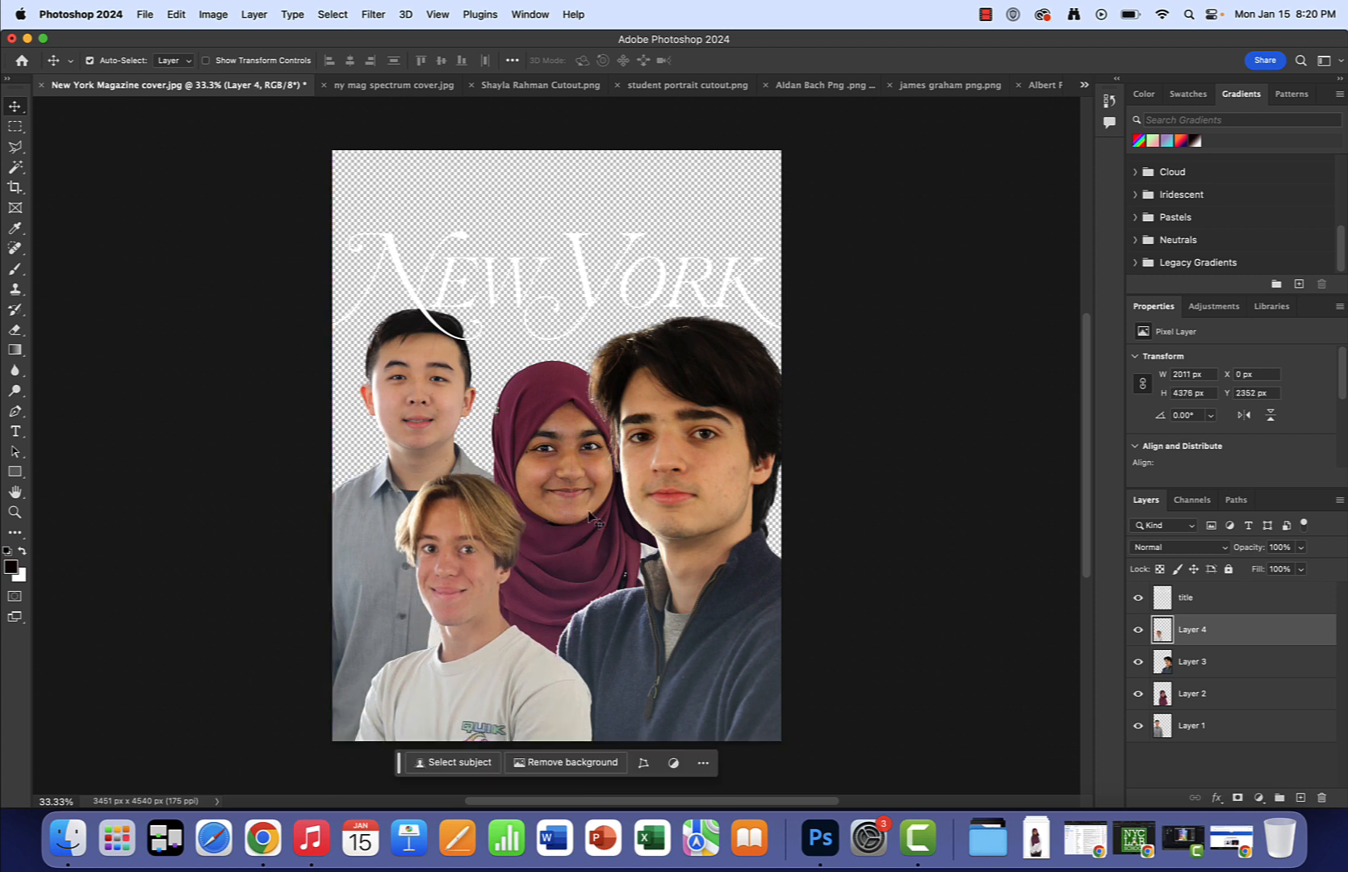
left_click_drag(728, 502, 793, 462)
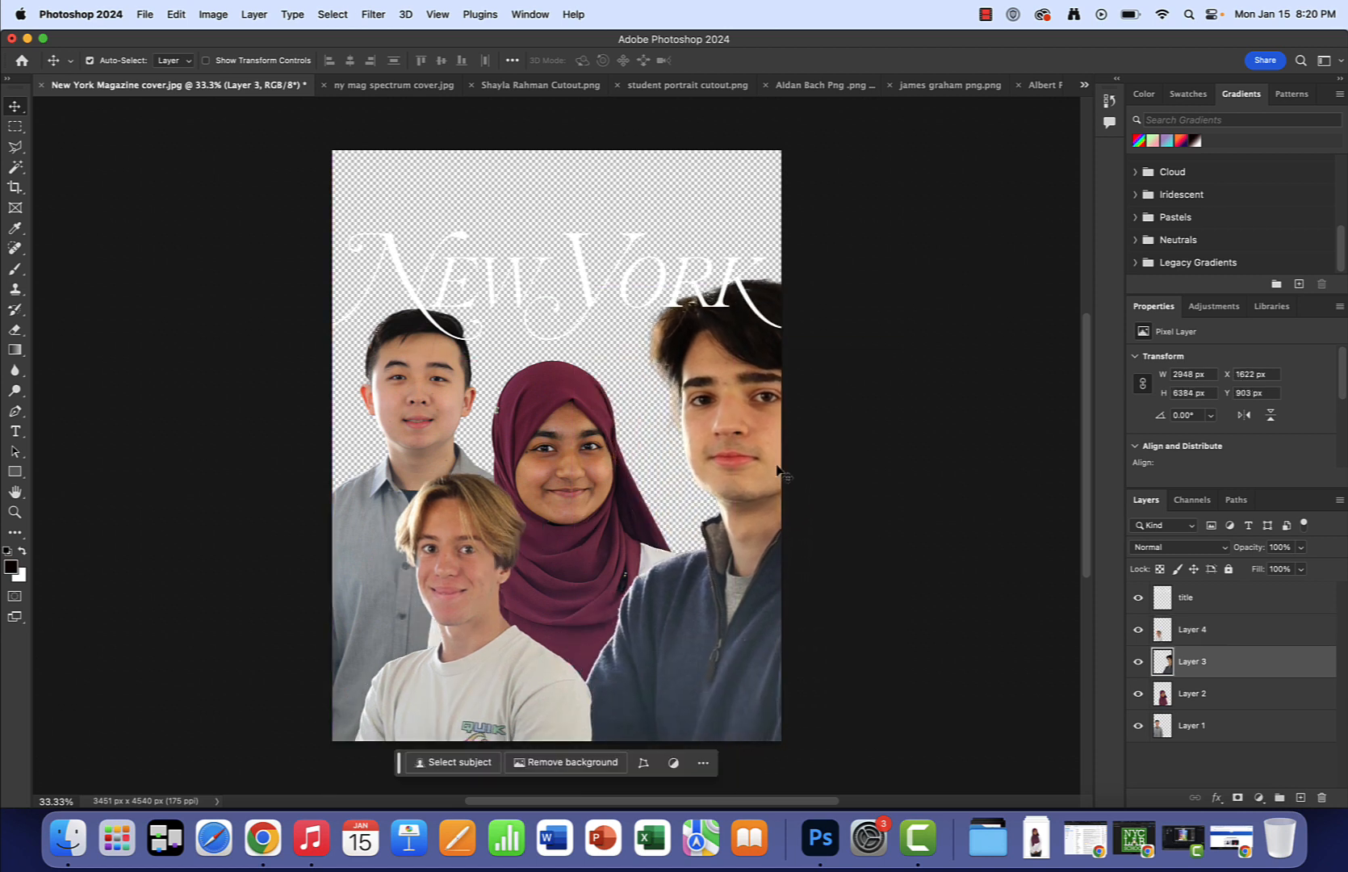
left_click_drag(596, 510, 680, 547)
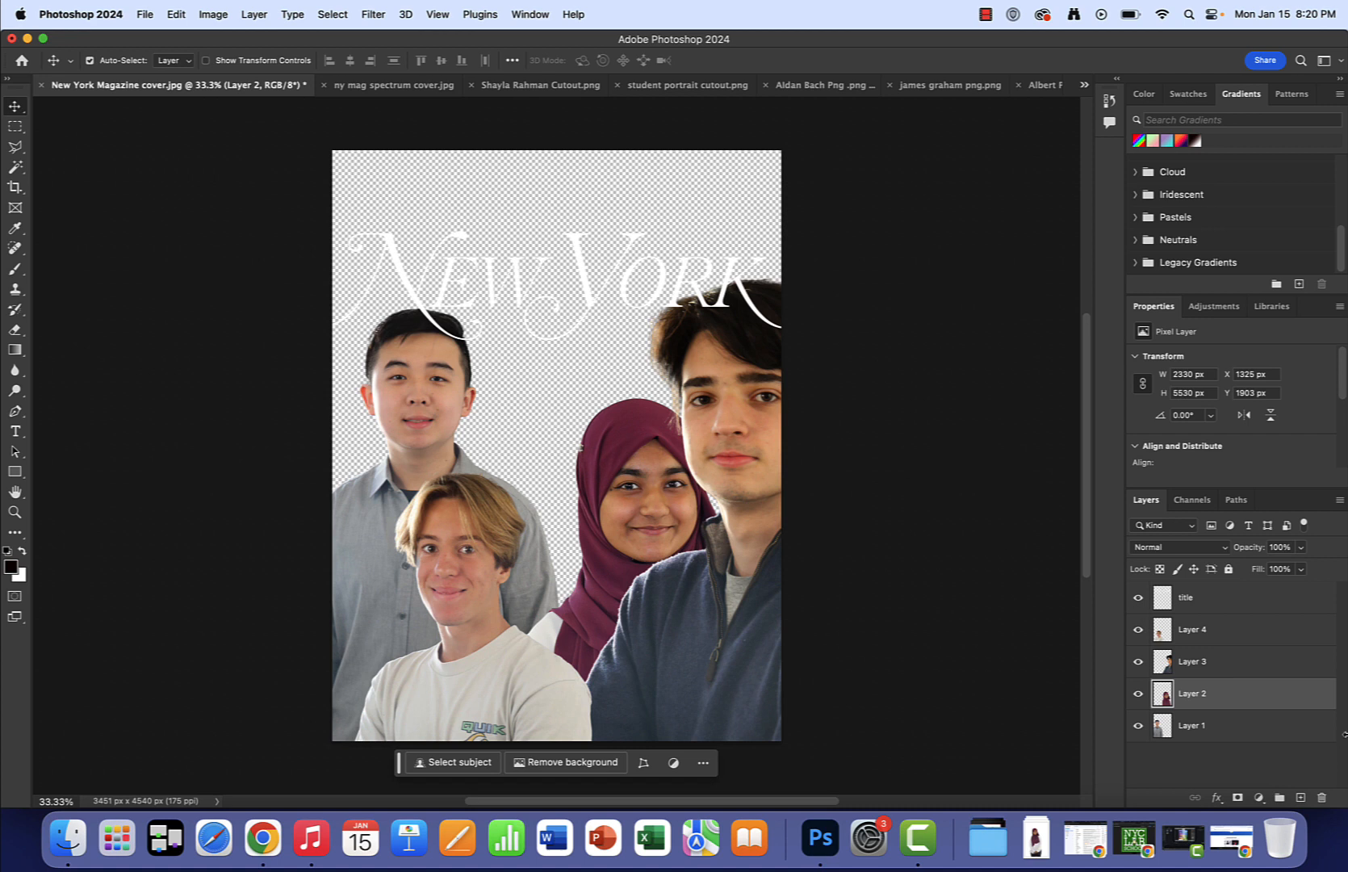
left_click(1259, 638)
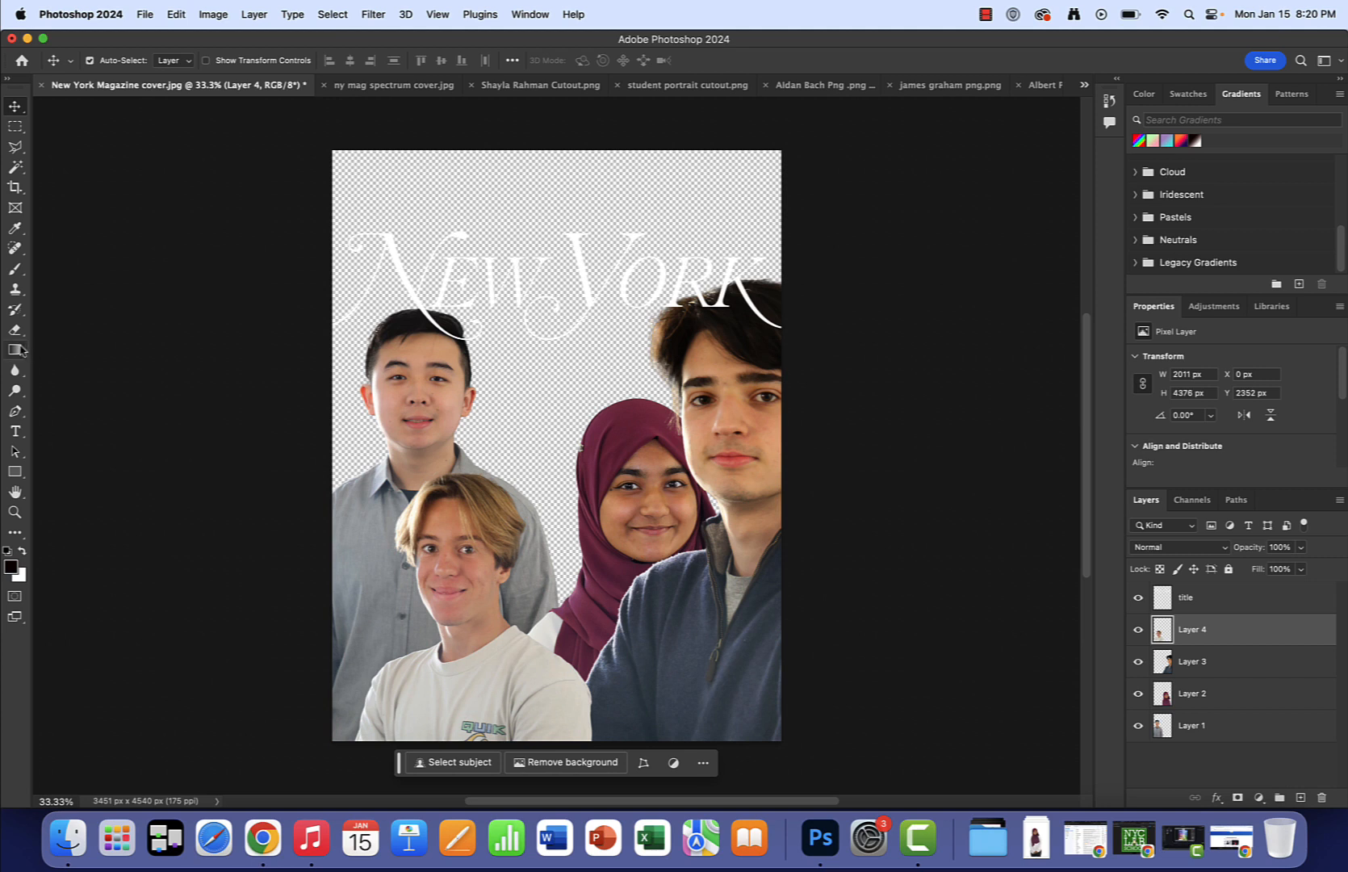
Choose the rainbow spectrum gradient from the Legacy Default Gradients for the Gradient tool.
left_click(16, 350)
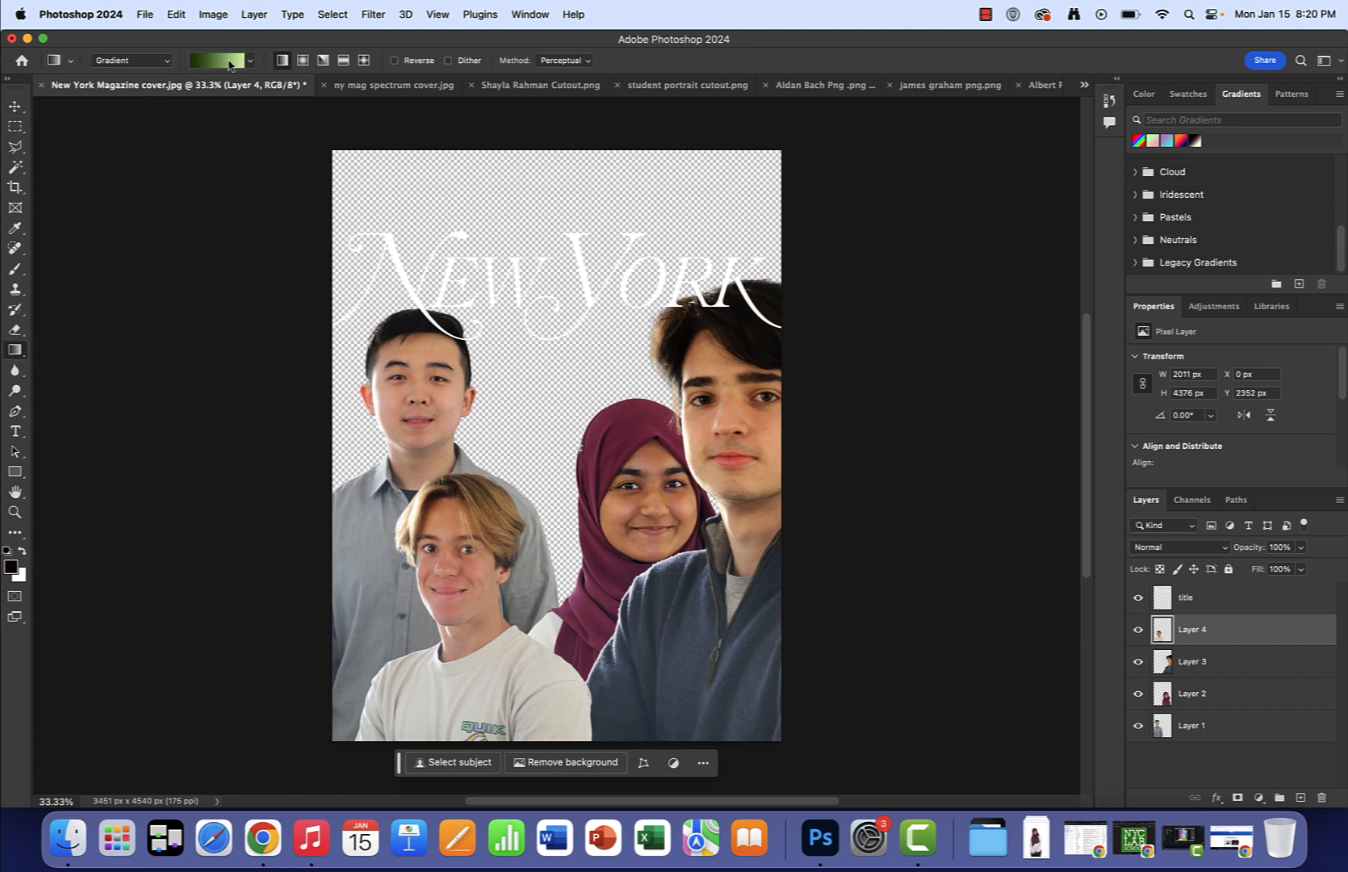
left_click(248, 61)
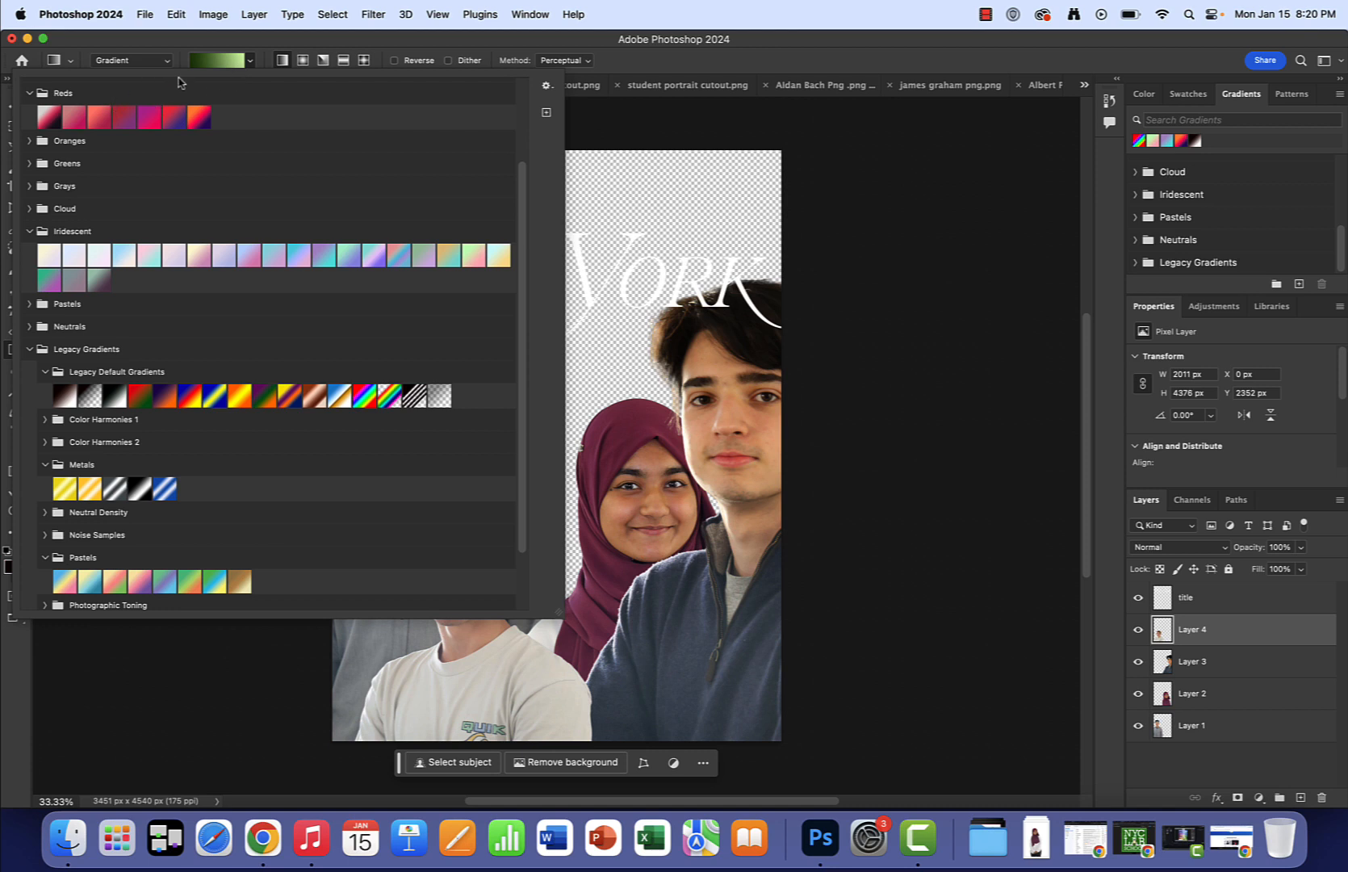
left_click(31, 97)
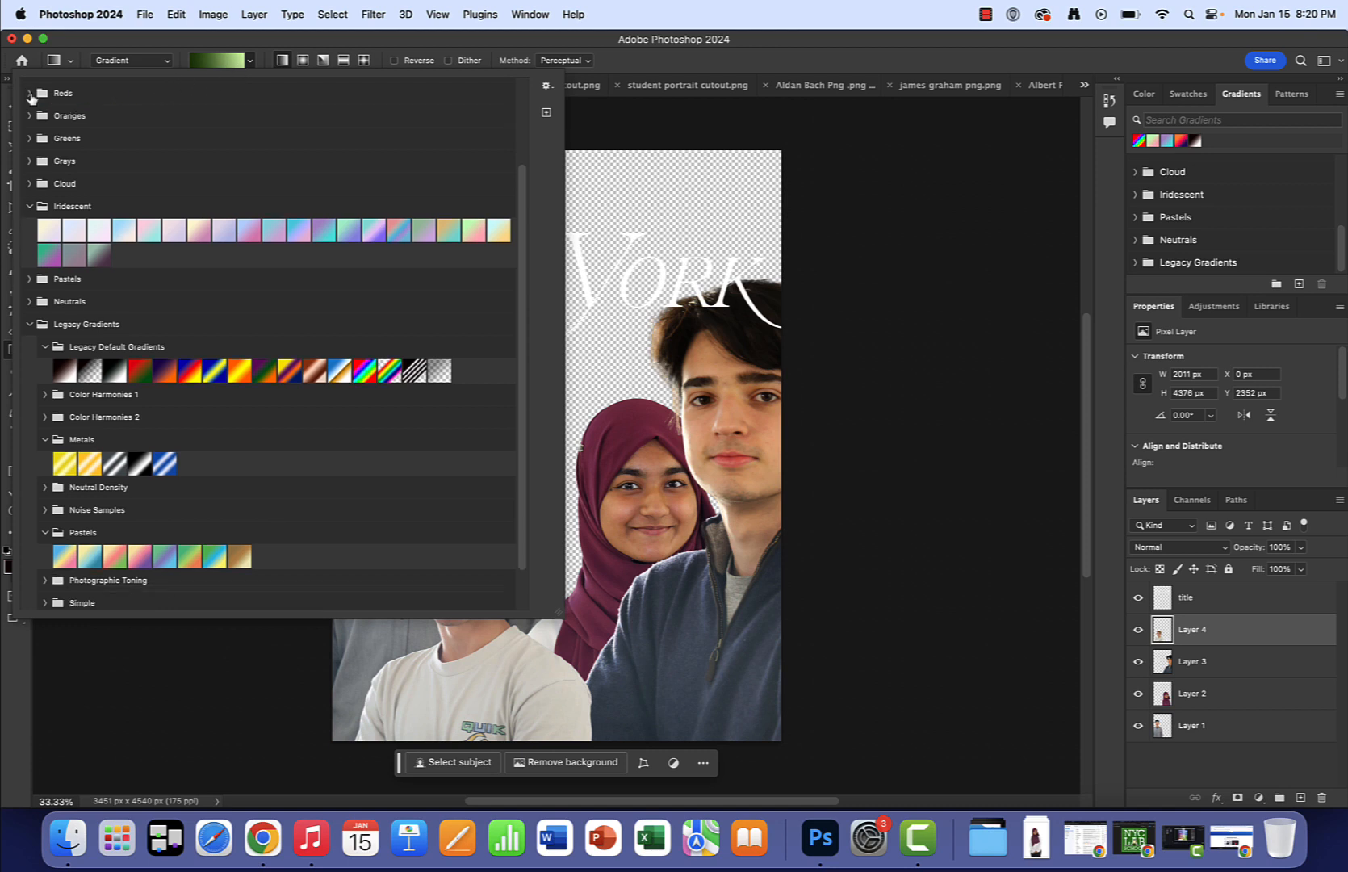
scroll(103, 473, "down", 2)
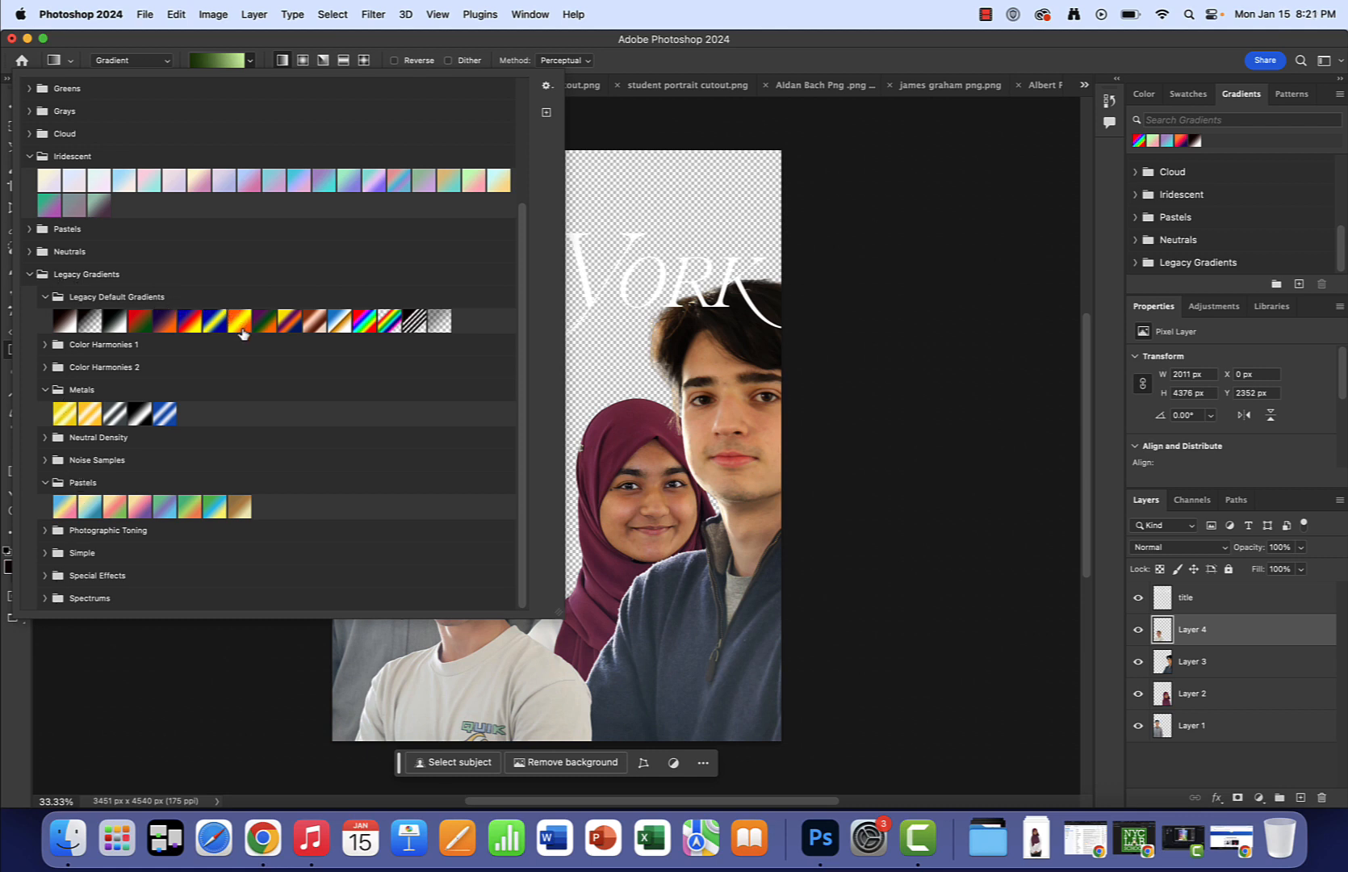
left_click(360, 323)
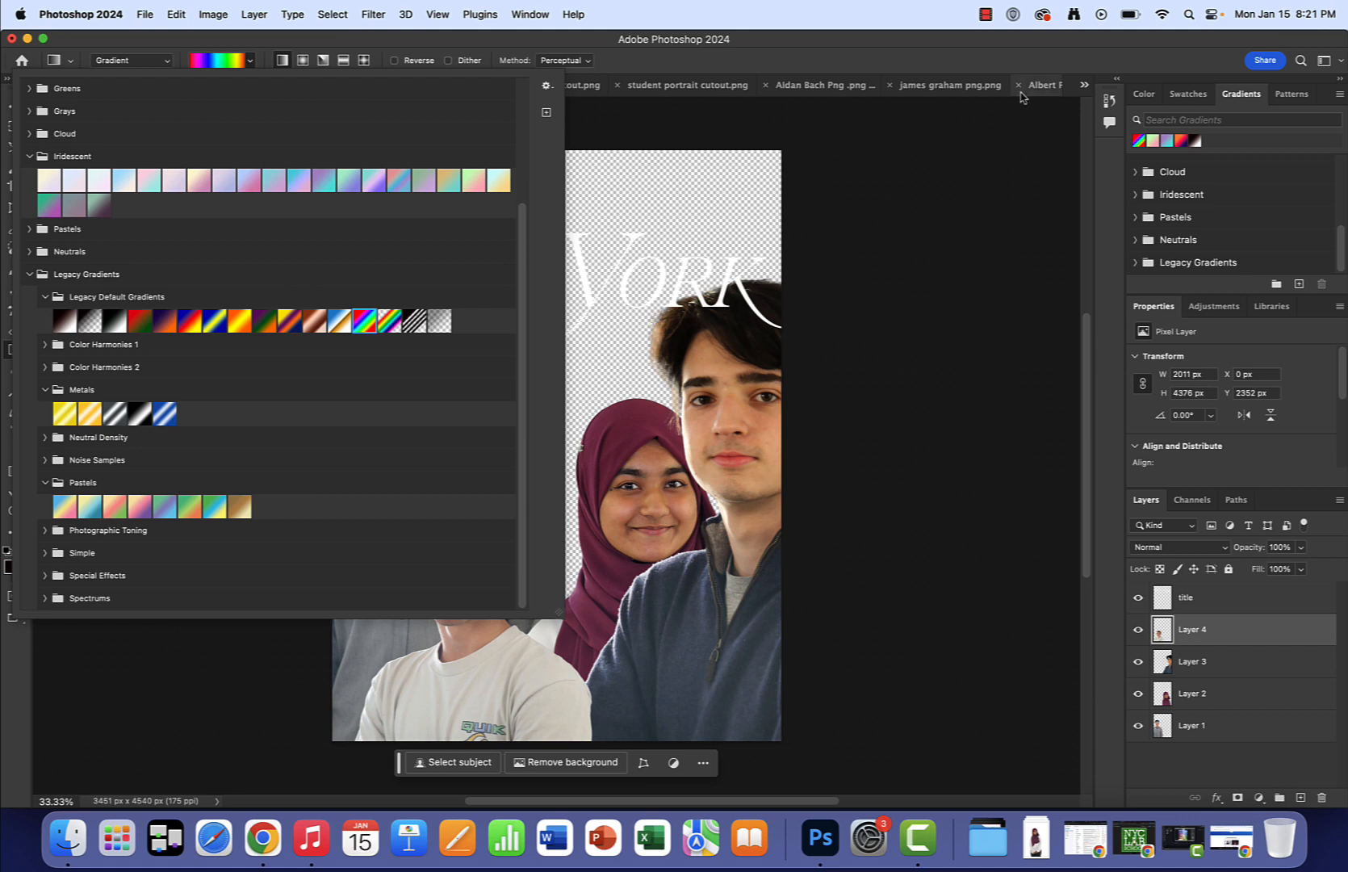
left_click(931, 149)
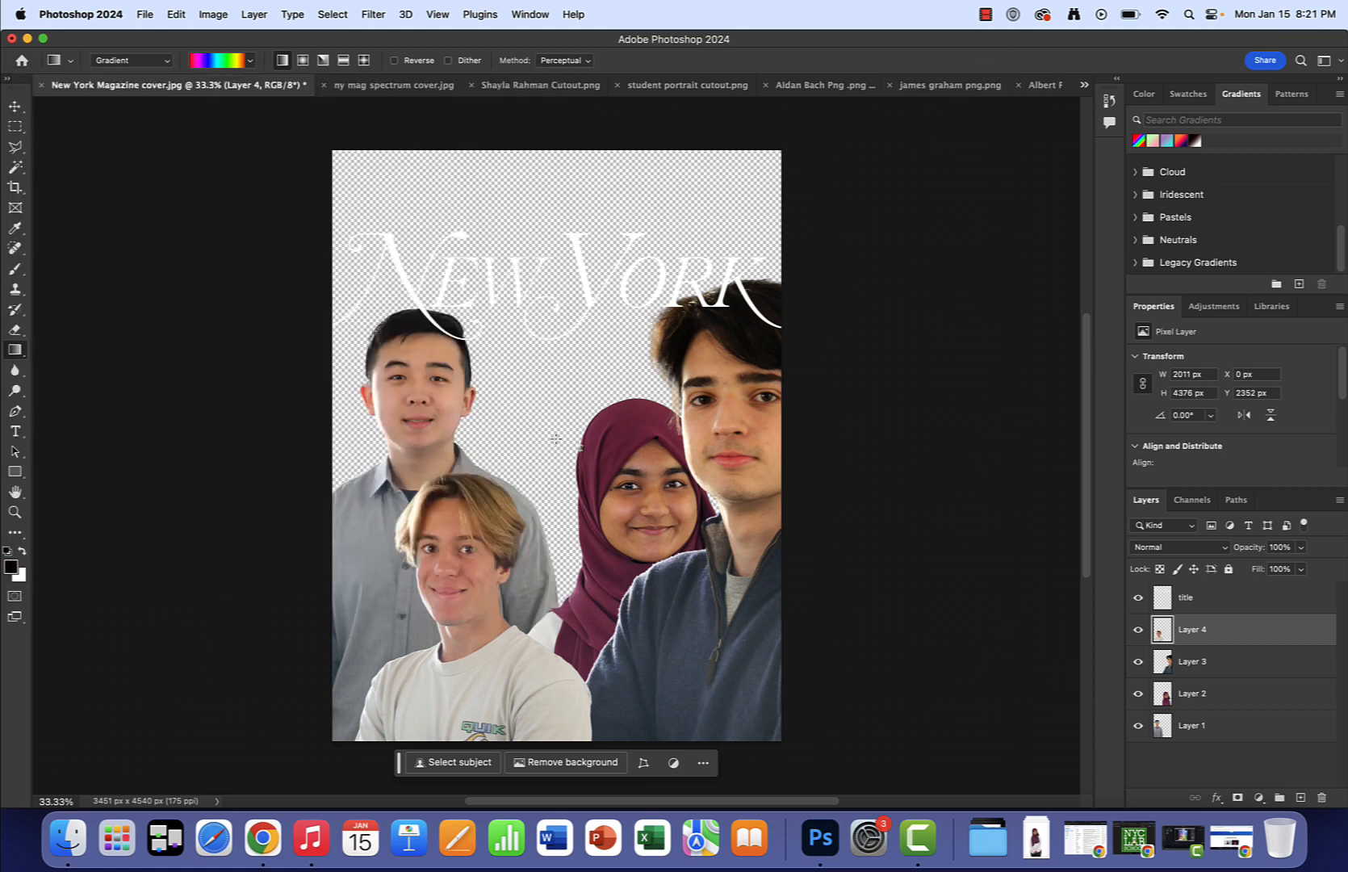
Draw an angle-style gradient fill from the cover's centre past its lower-right corner and set its blend mode to Color.
left_click_drag(556, 438, 832, 739)
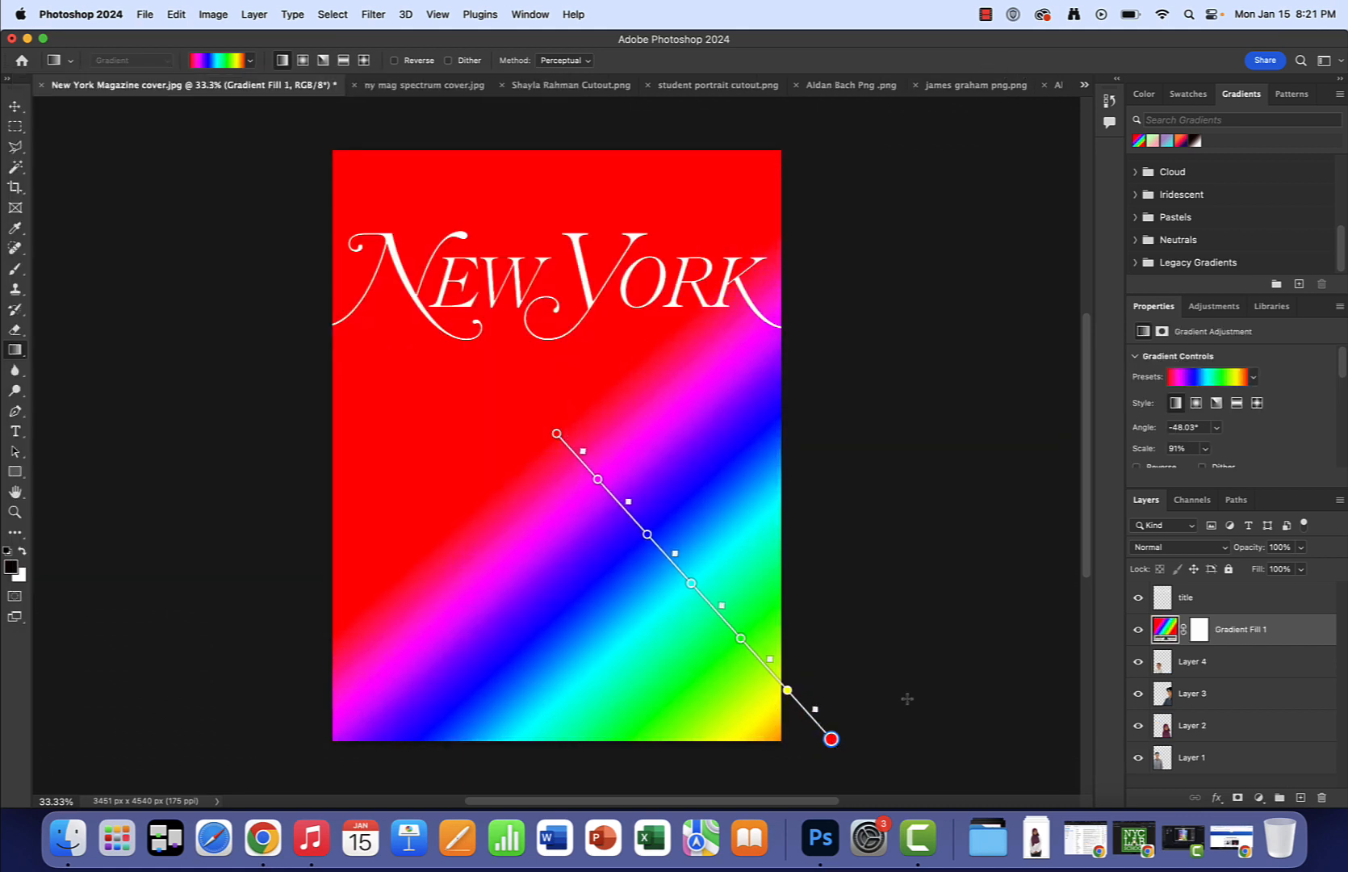
key("super+z")
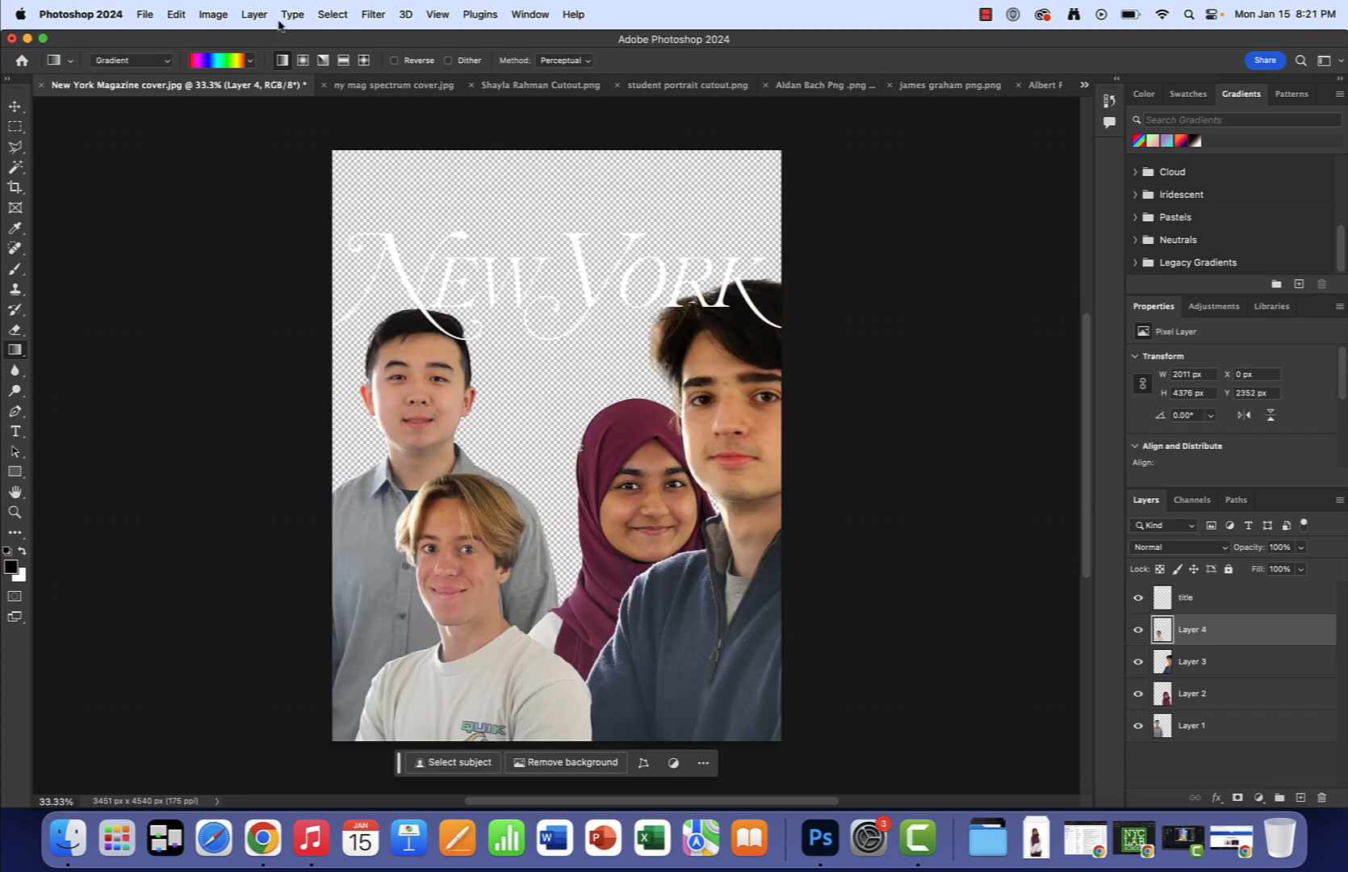
left_click(323, 65)
left_click_drag(565, 417, 852, 710)
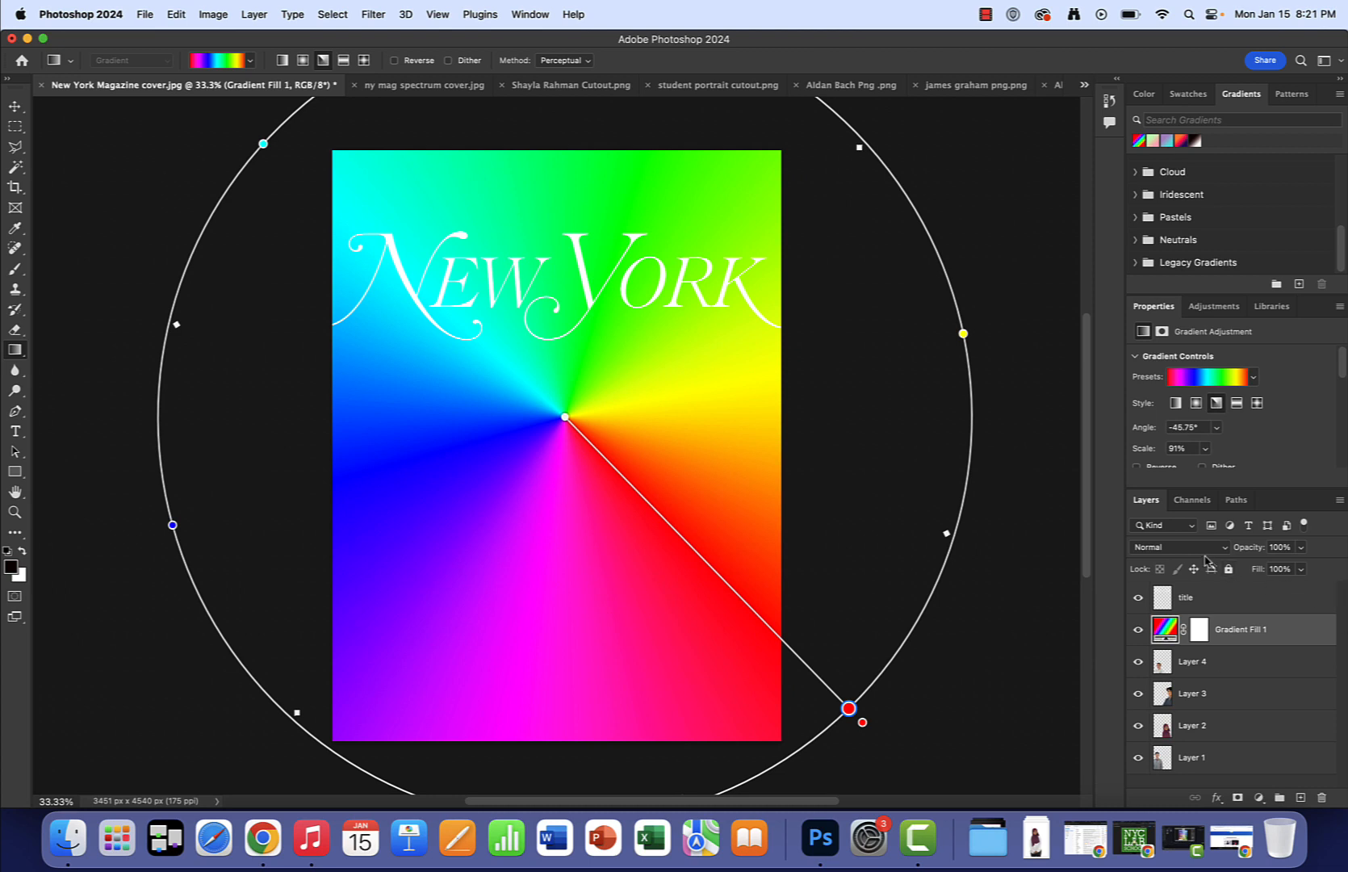
left_click(1208, 548)
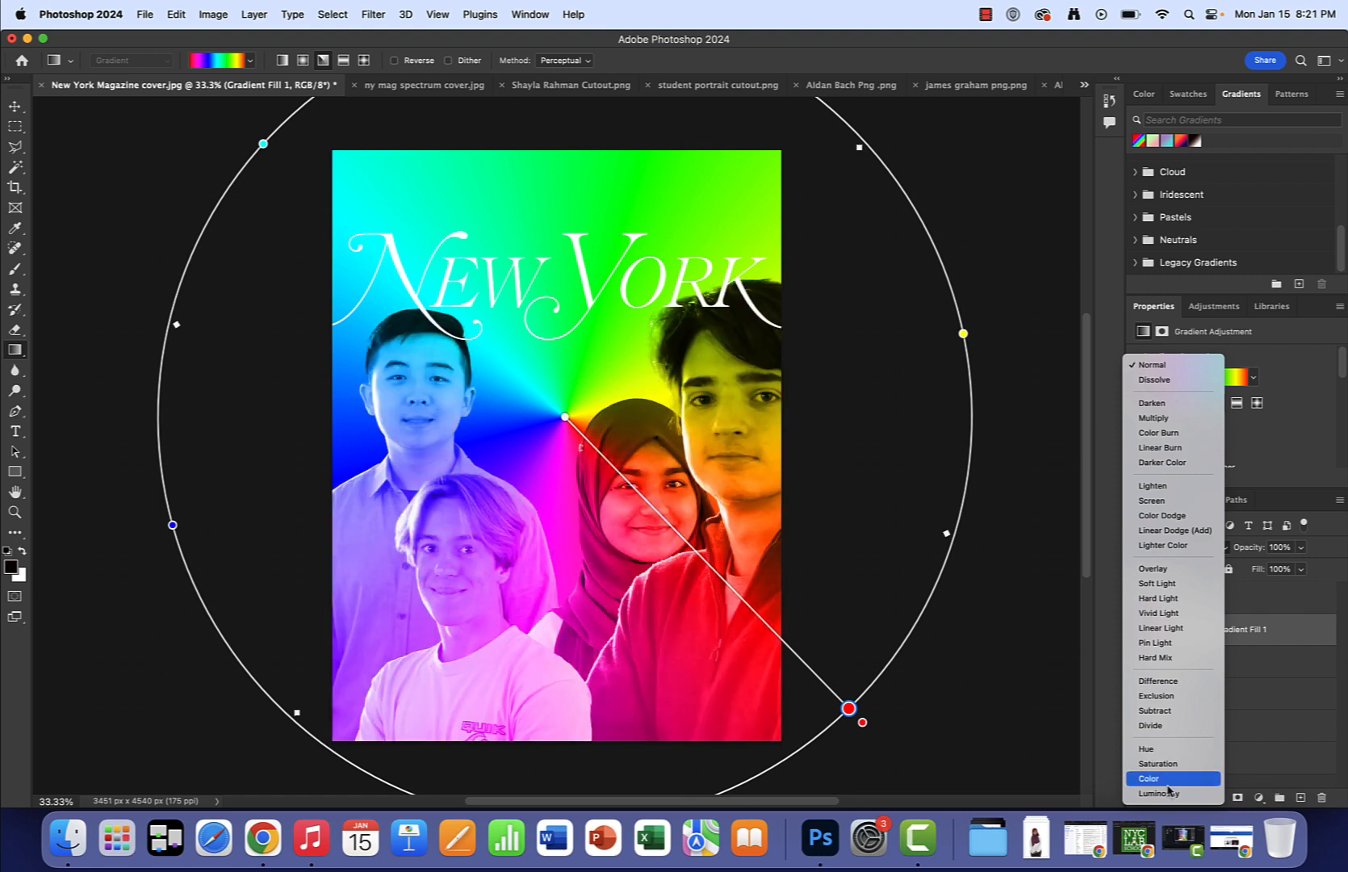
left_click(1168, 778)
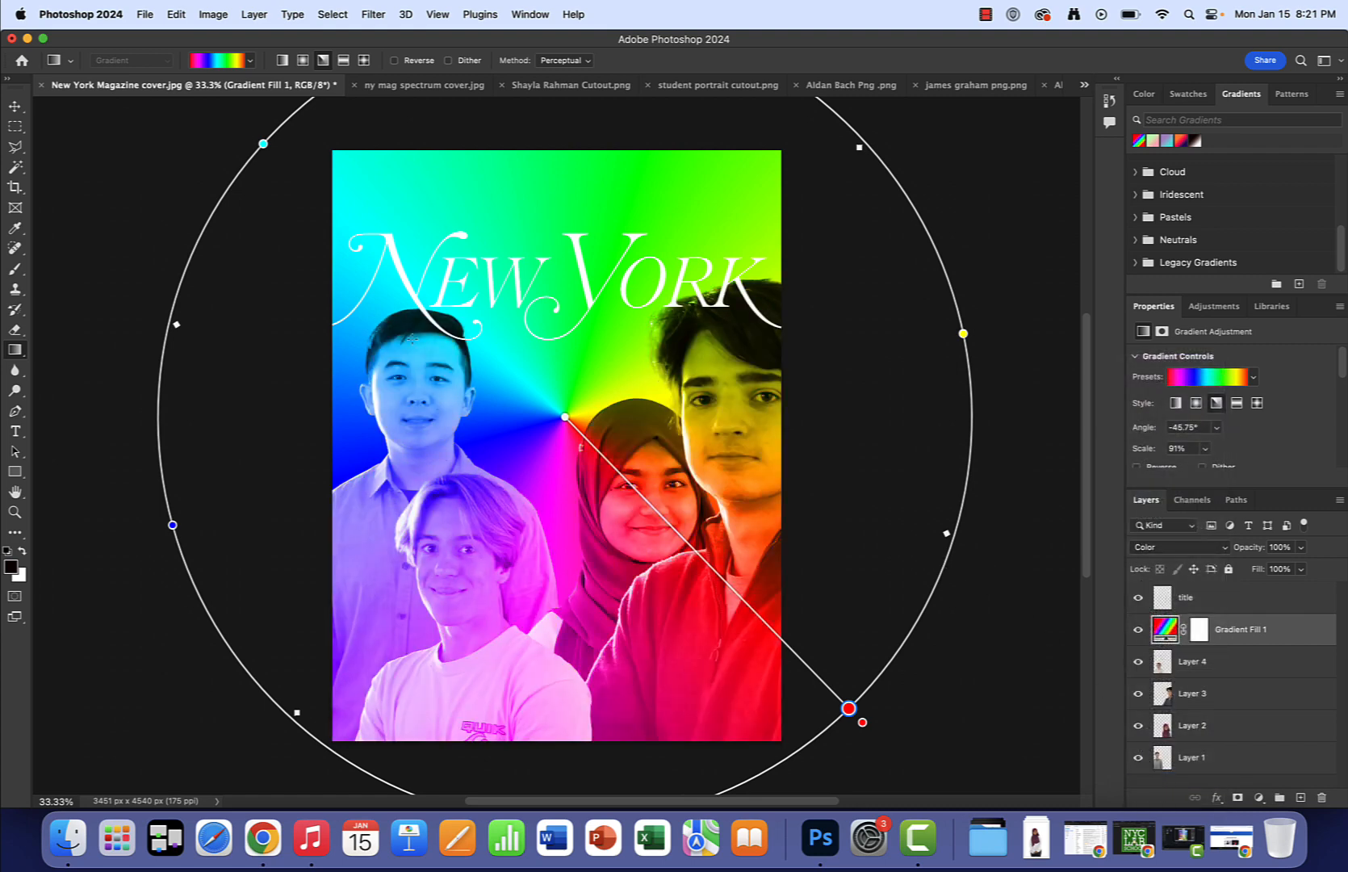
With Gradient Fill 1 temporarily hidden, shift the hijab portrait left and the navy-sweater portrait down and left.
left_click(15, 105)
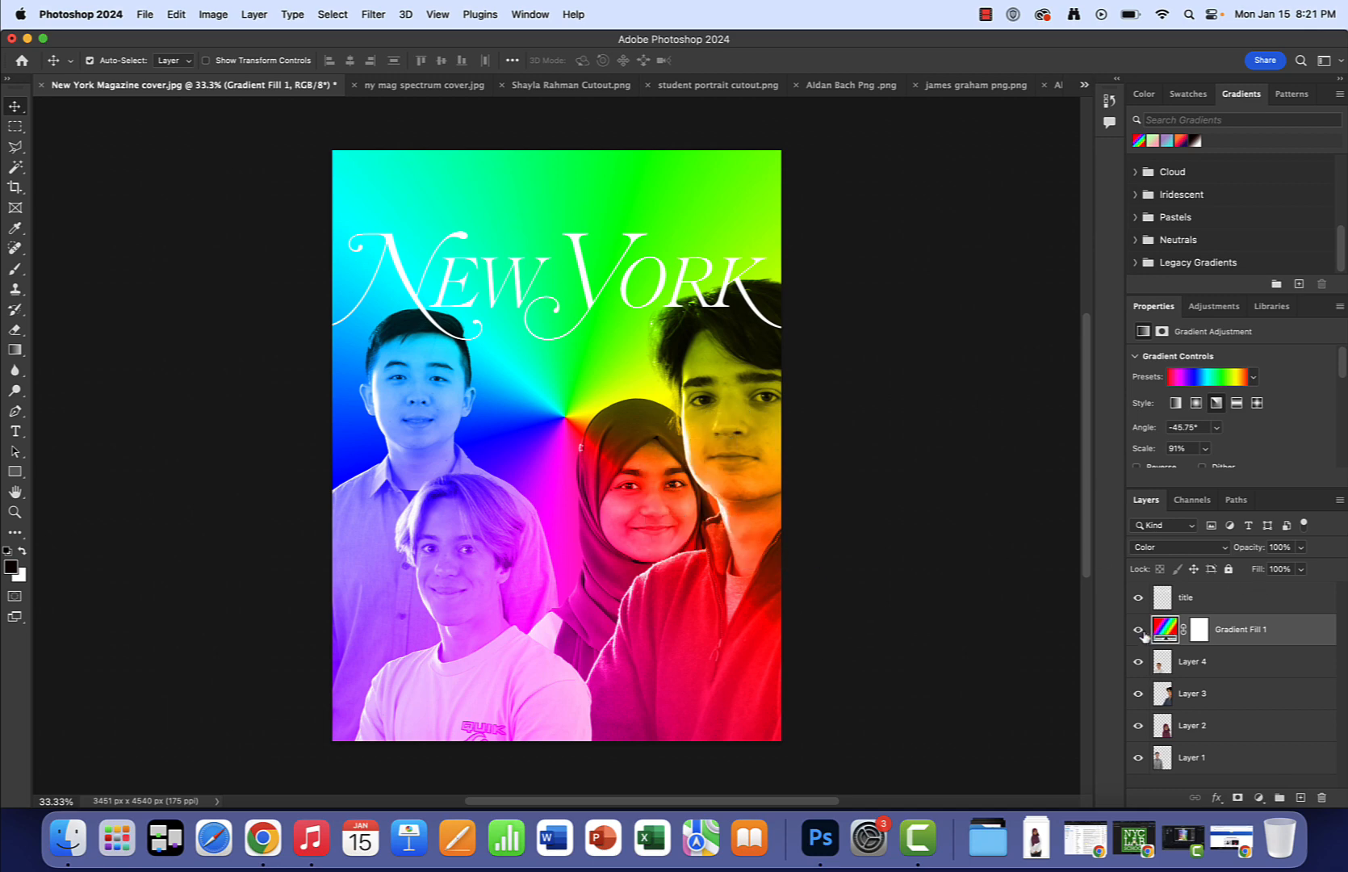
left_click(1138, 628)
left_click_drag(658, 475, 629, 440)
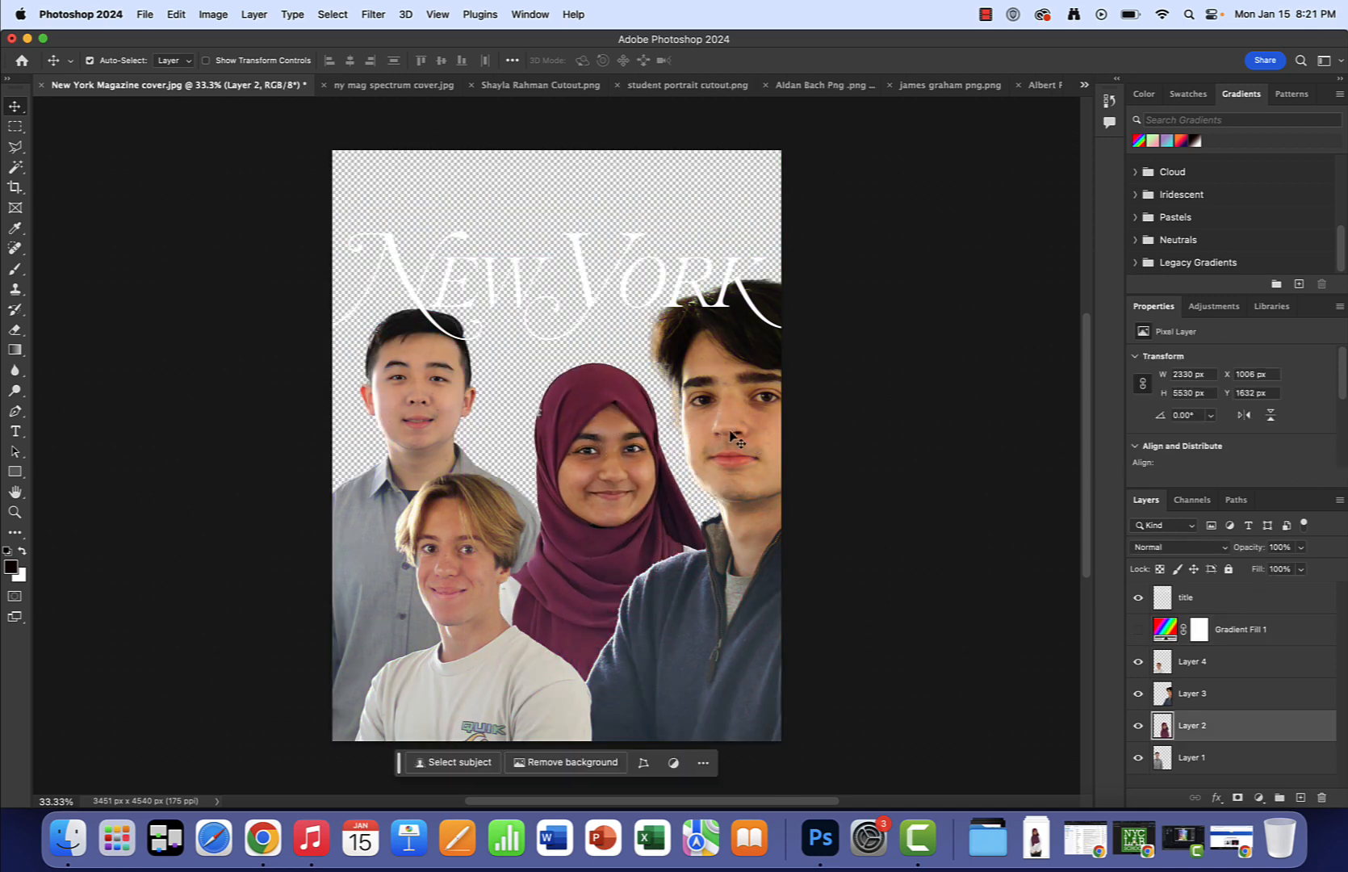
left_click_drag(735, 439, 710, 470)
left_click_drag(587, 460, 587, 496)
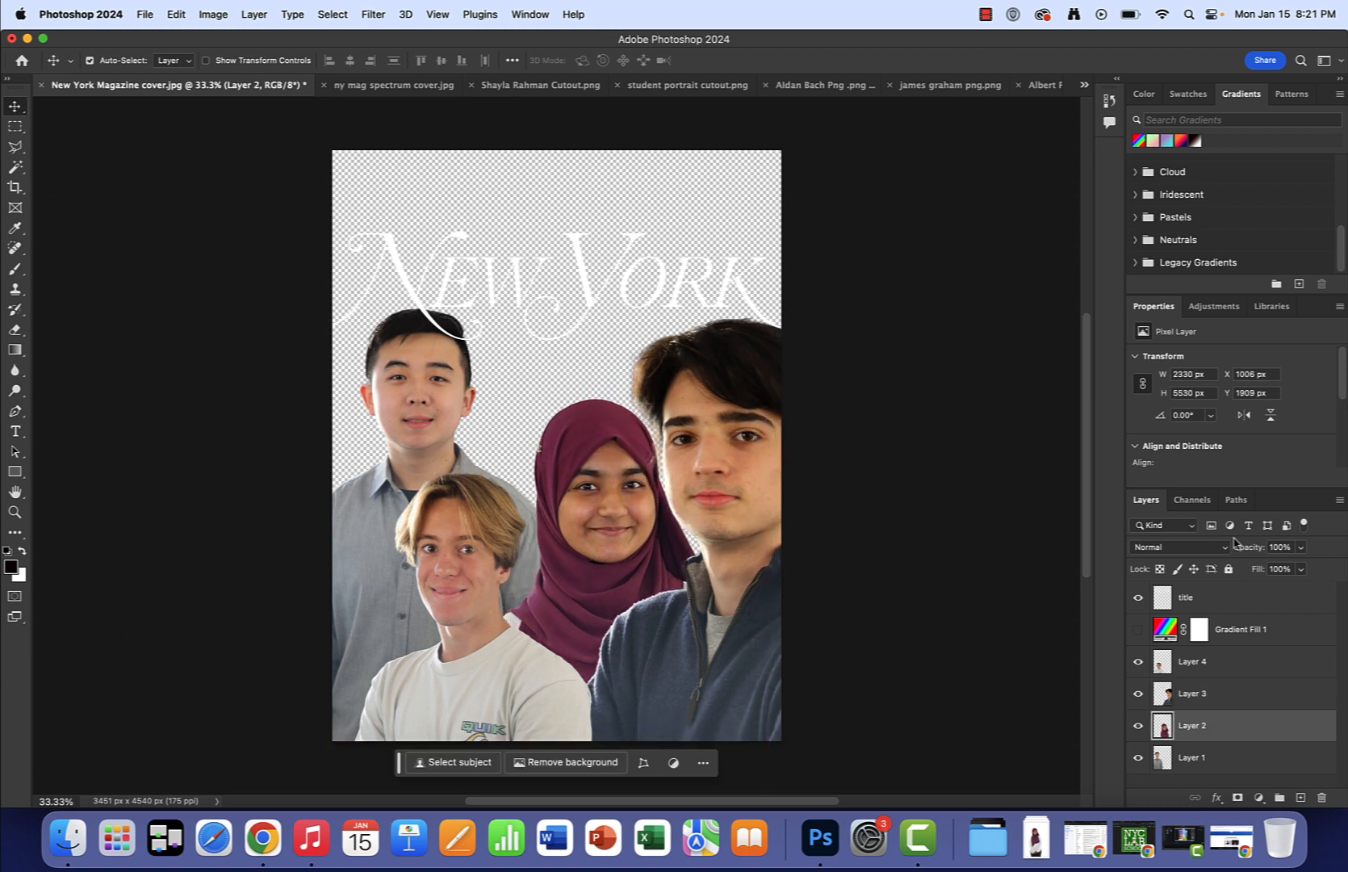
left_click(1137, 630)
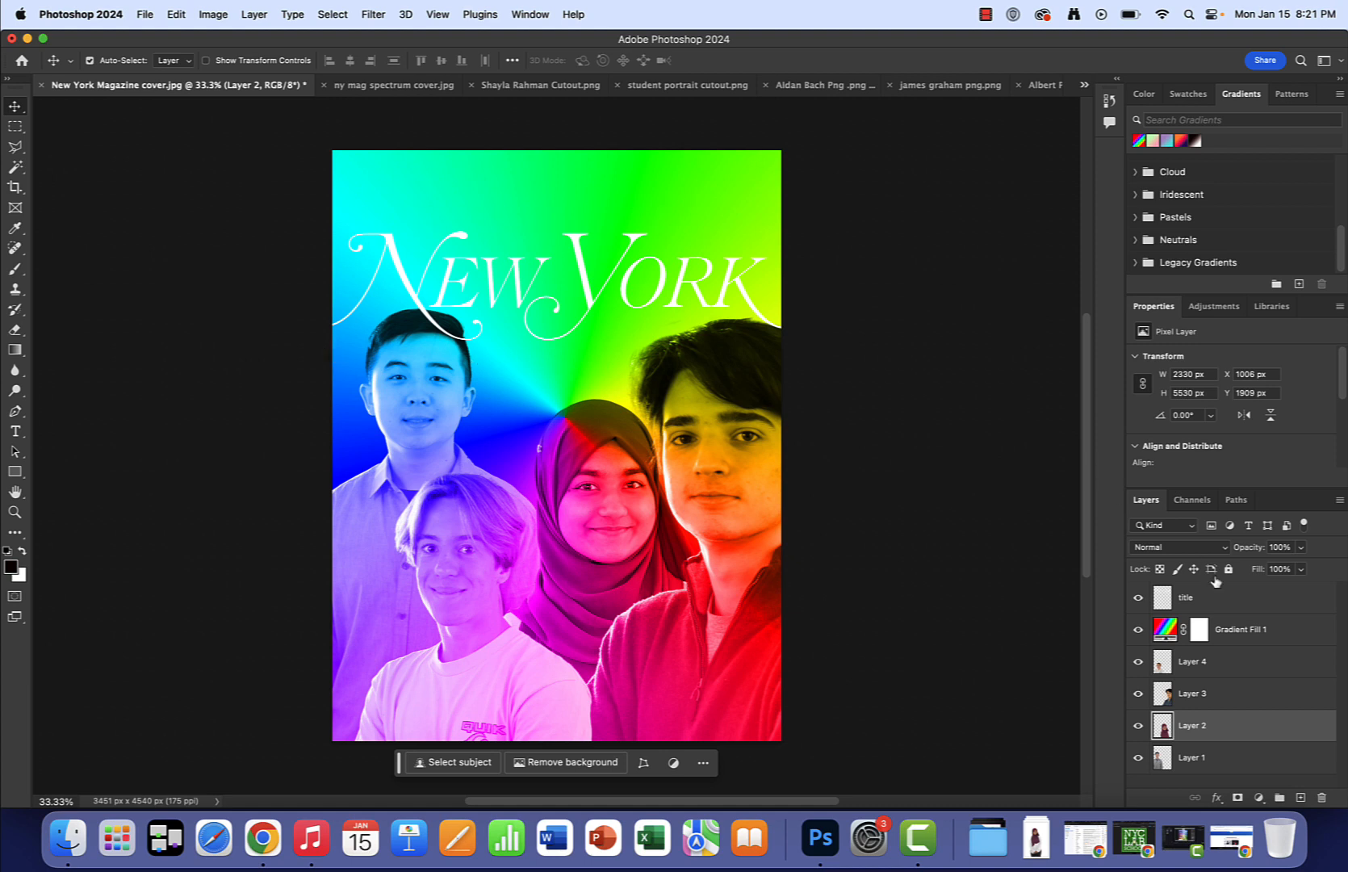
Duplicate the four portrait layers, Layer 4 through Layer 1.
left_click(1247, 666)
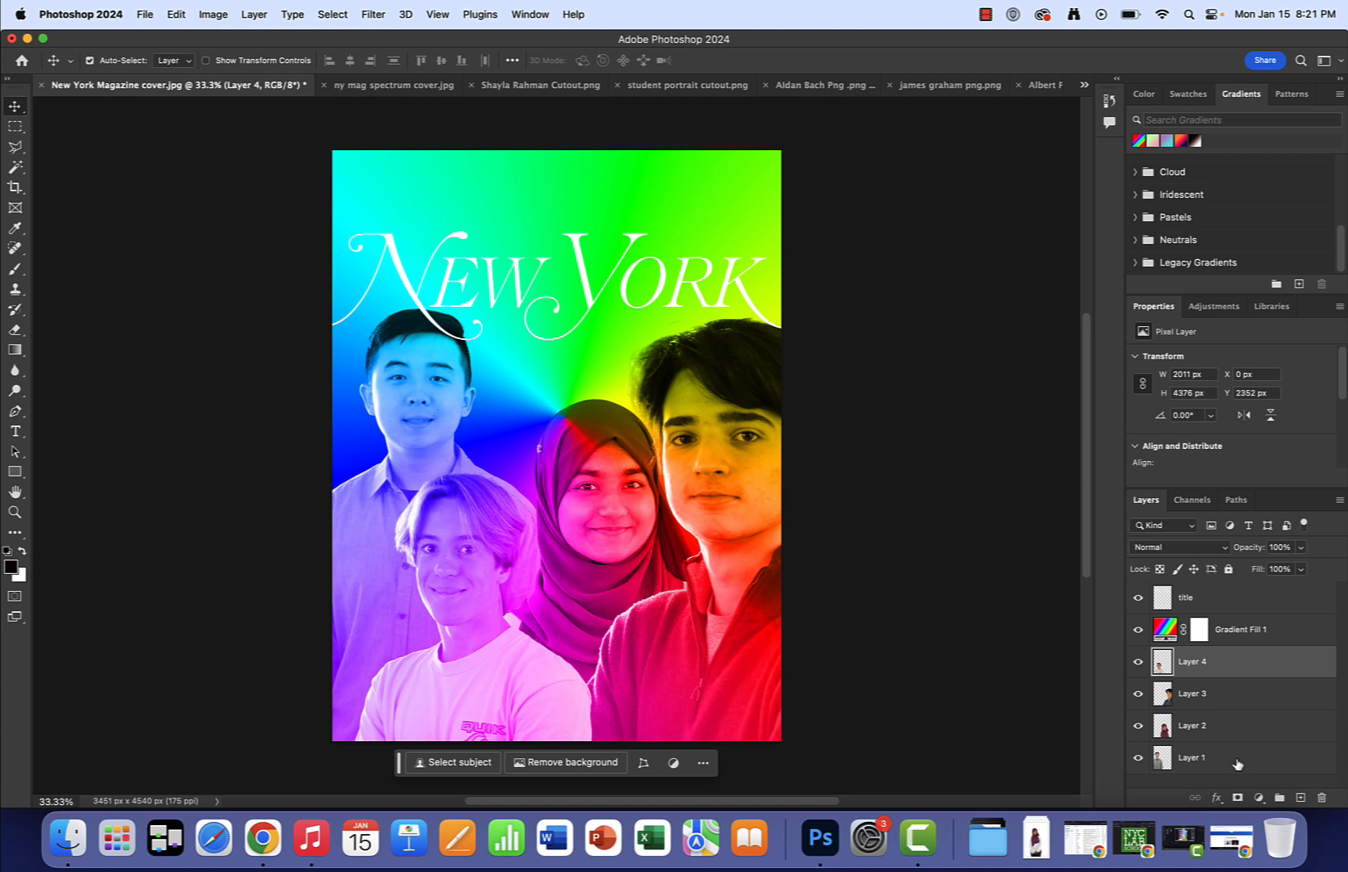
left_click(1238, 764, "shift")
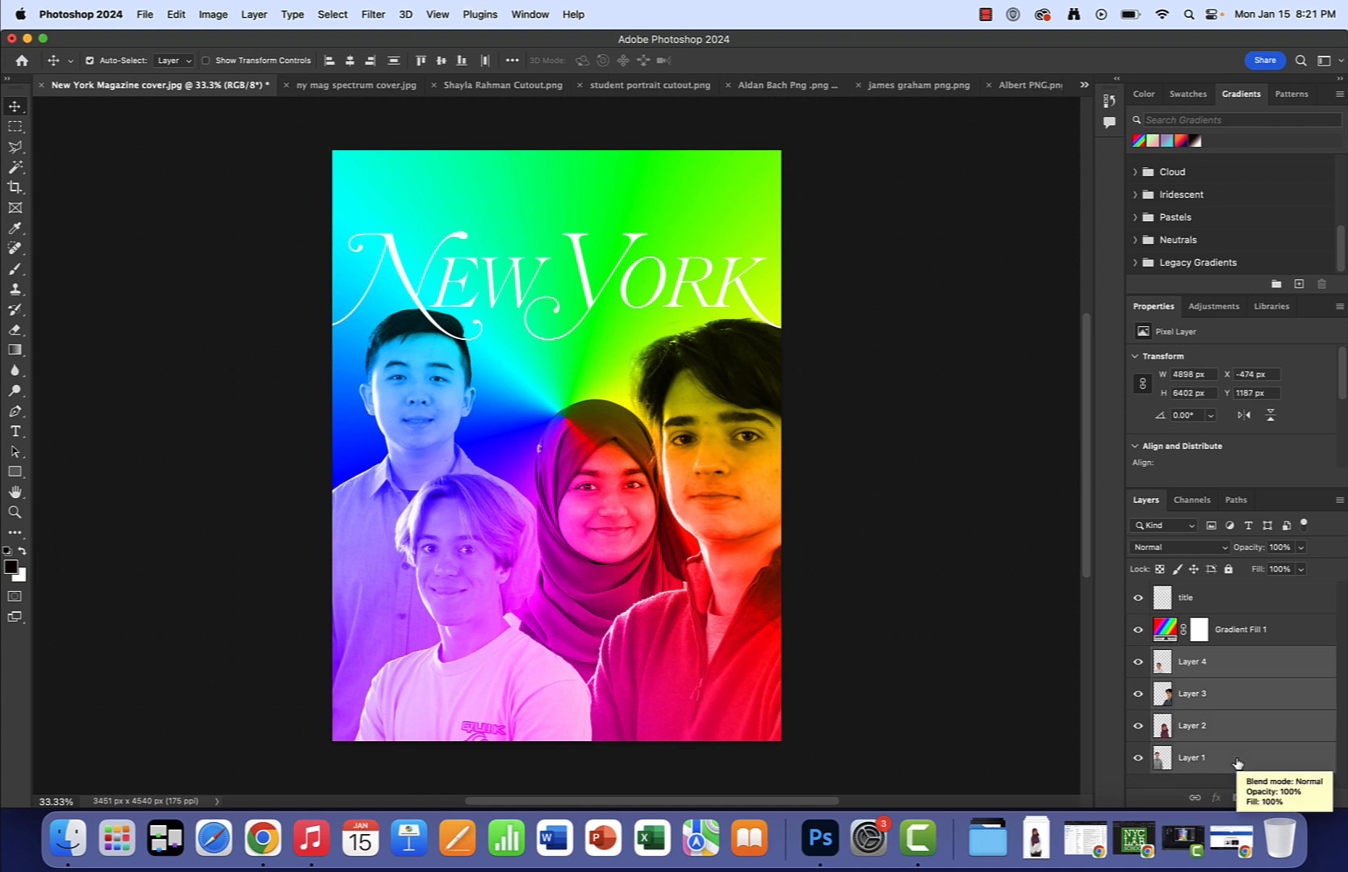
key("super+j")
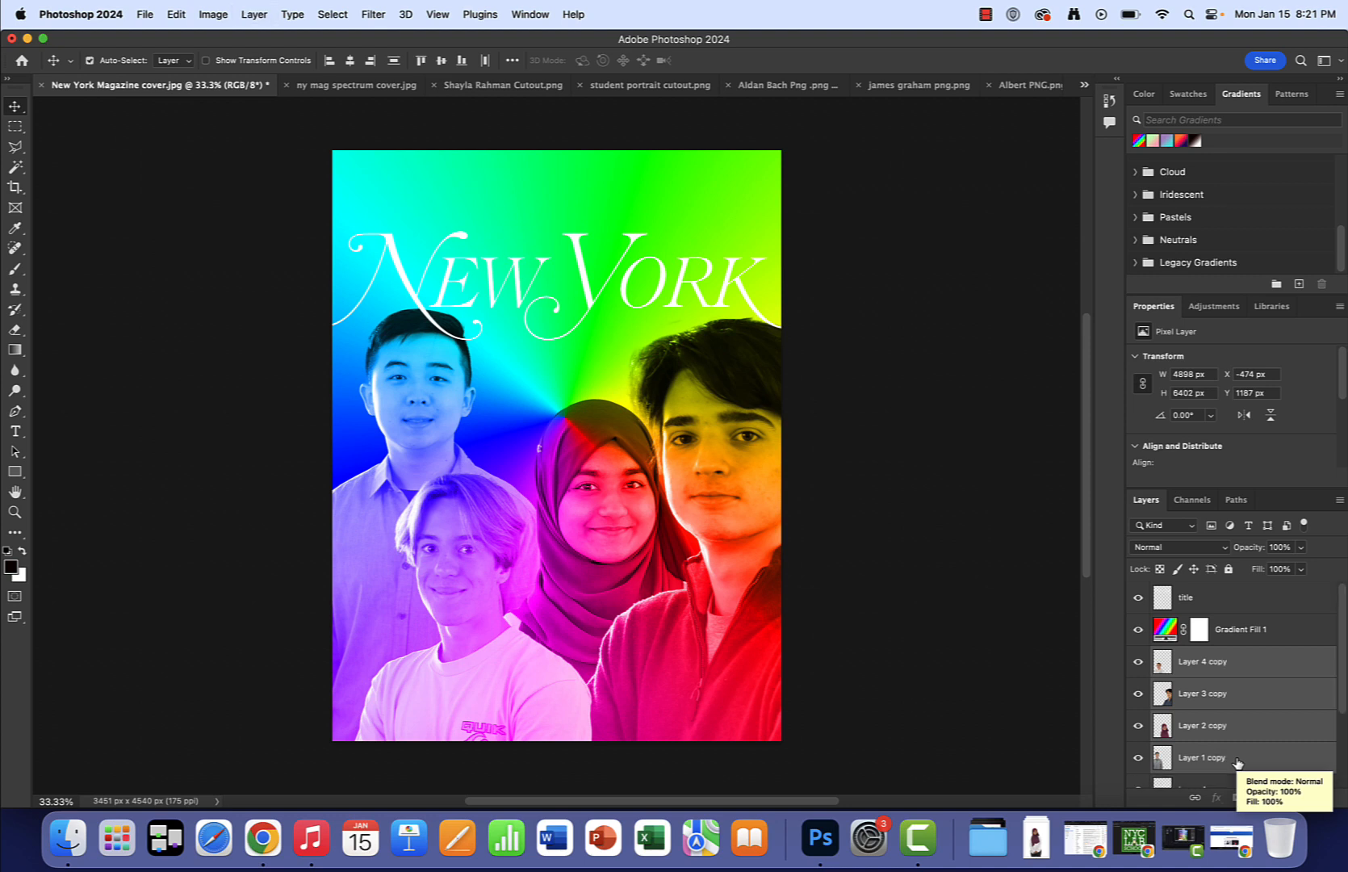
Float the Layers panel beside the cover and enlarge it to fit the whole layer stack.
scroll(1238, 763, "down", 3)
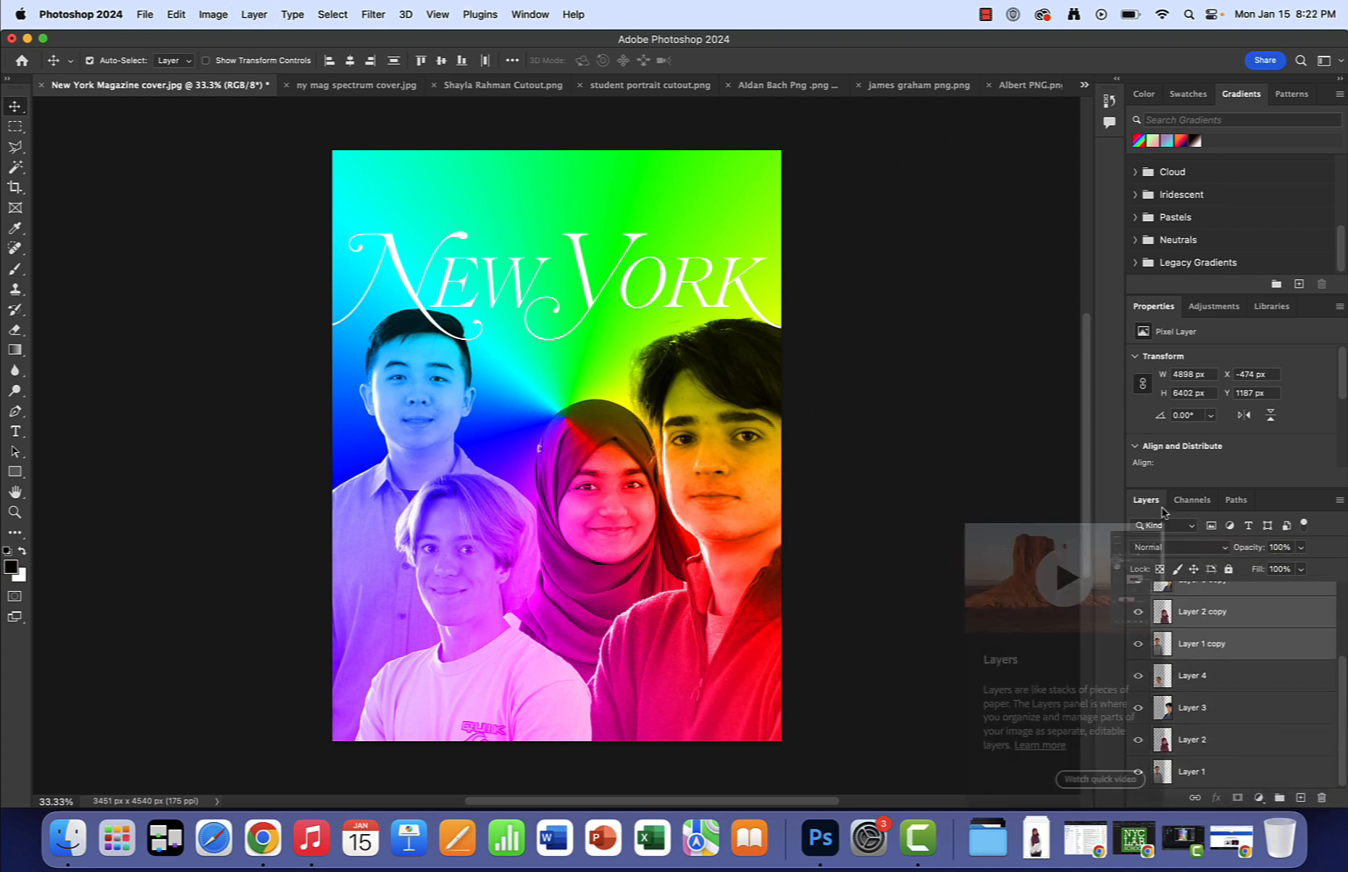
left_click_drag(1162, 510, 815, 172)
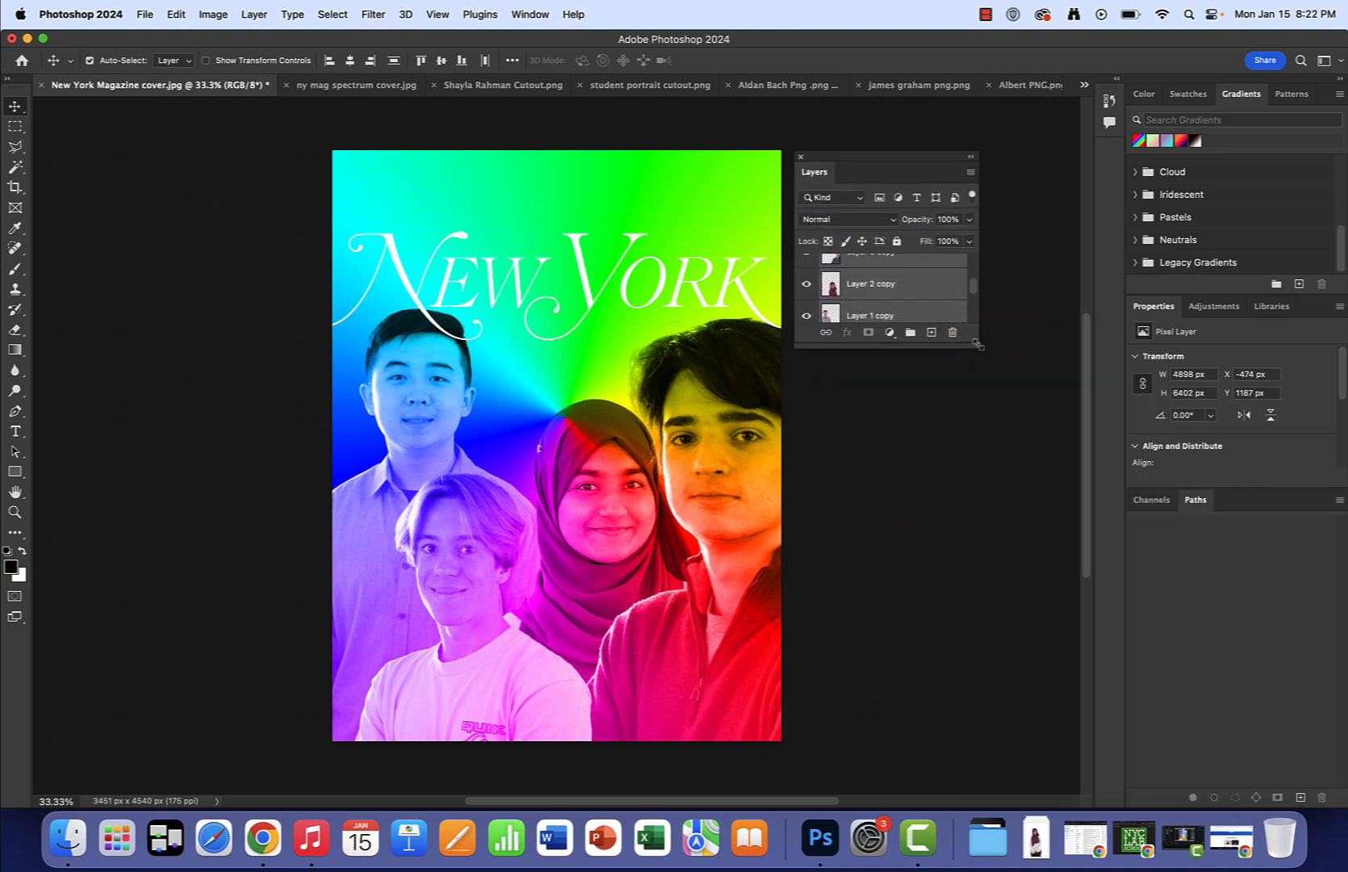
left_click_drag(977, 344, 1049, 707)
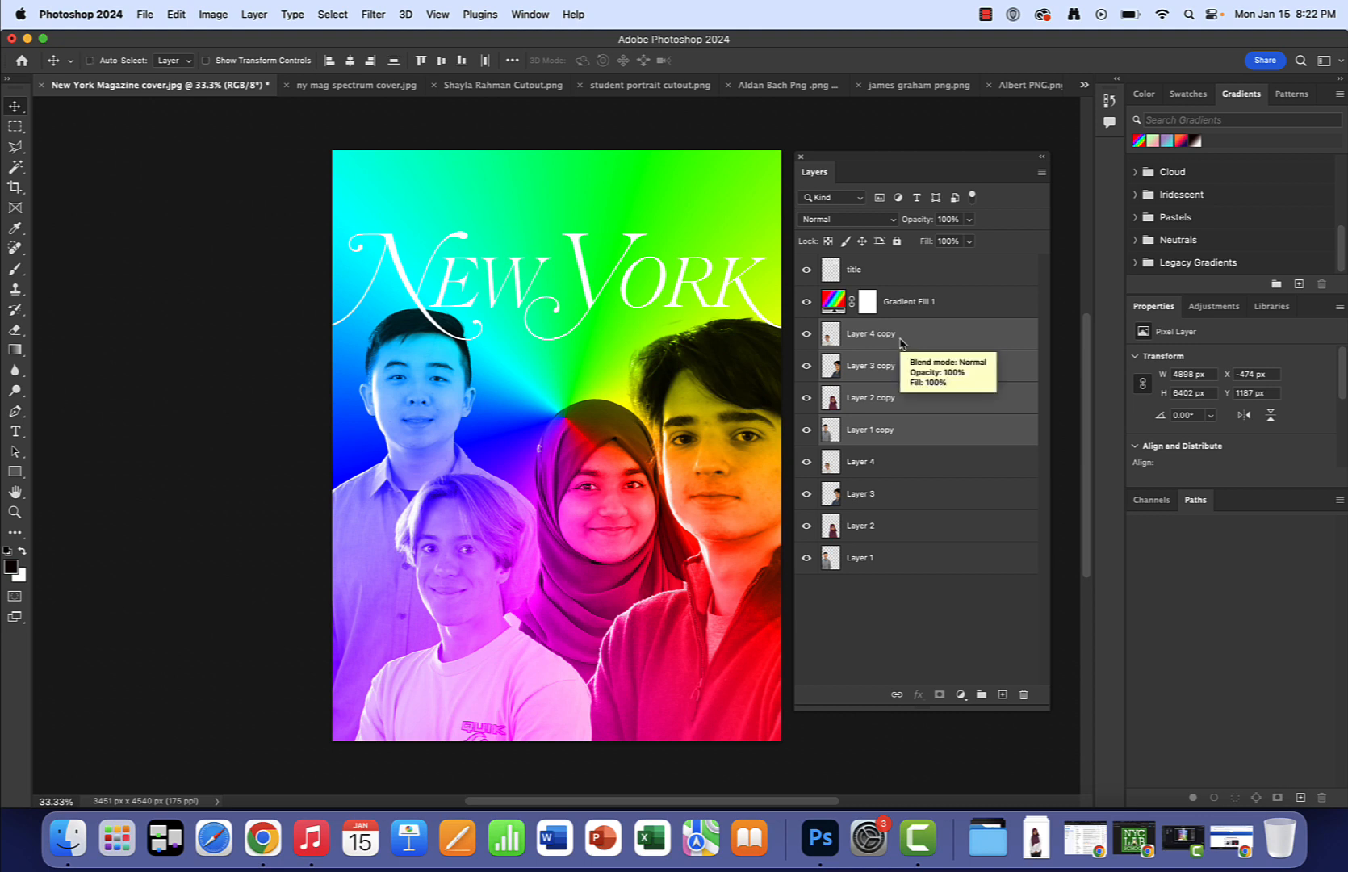
Desaturate Layer 4 copy, Layer 3 copy, Layer 2 copy and Layer 1 copy one after another.
left_click(906, 333)
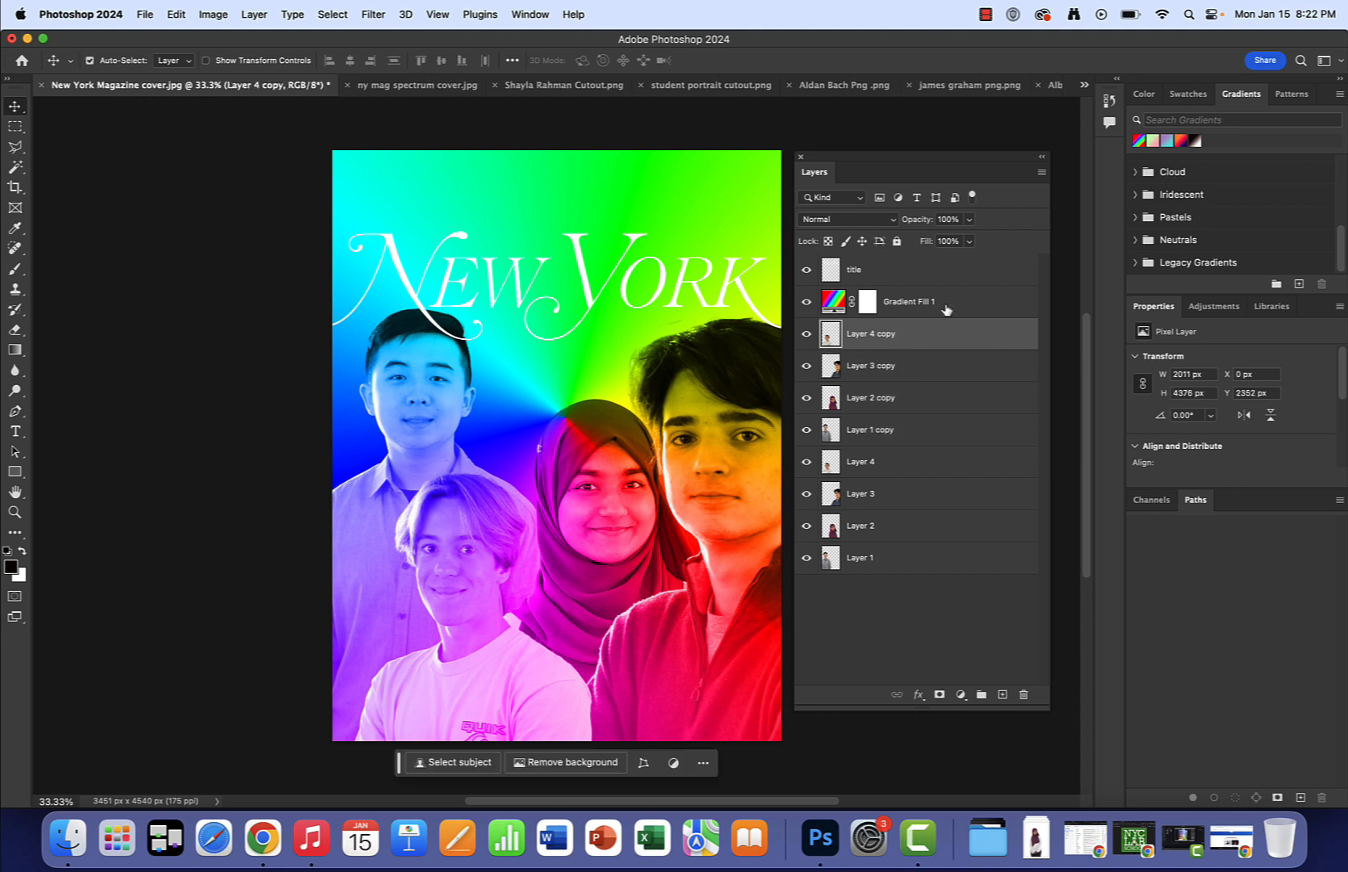
left_click(892, 373)
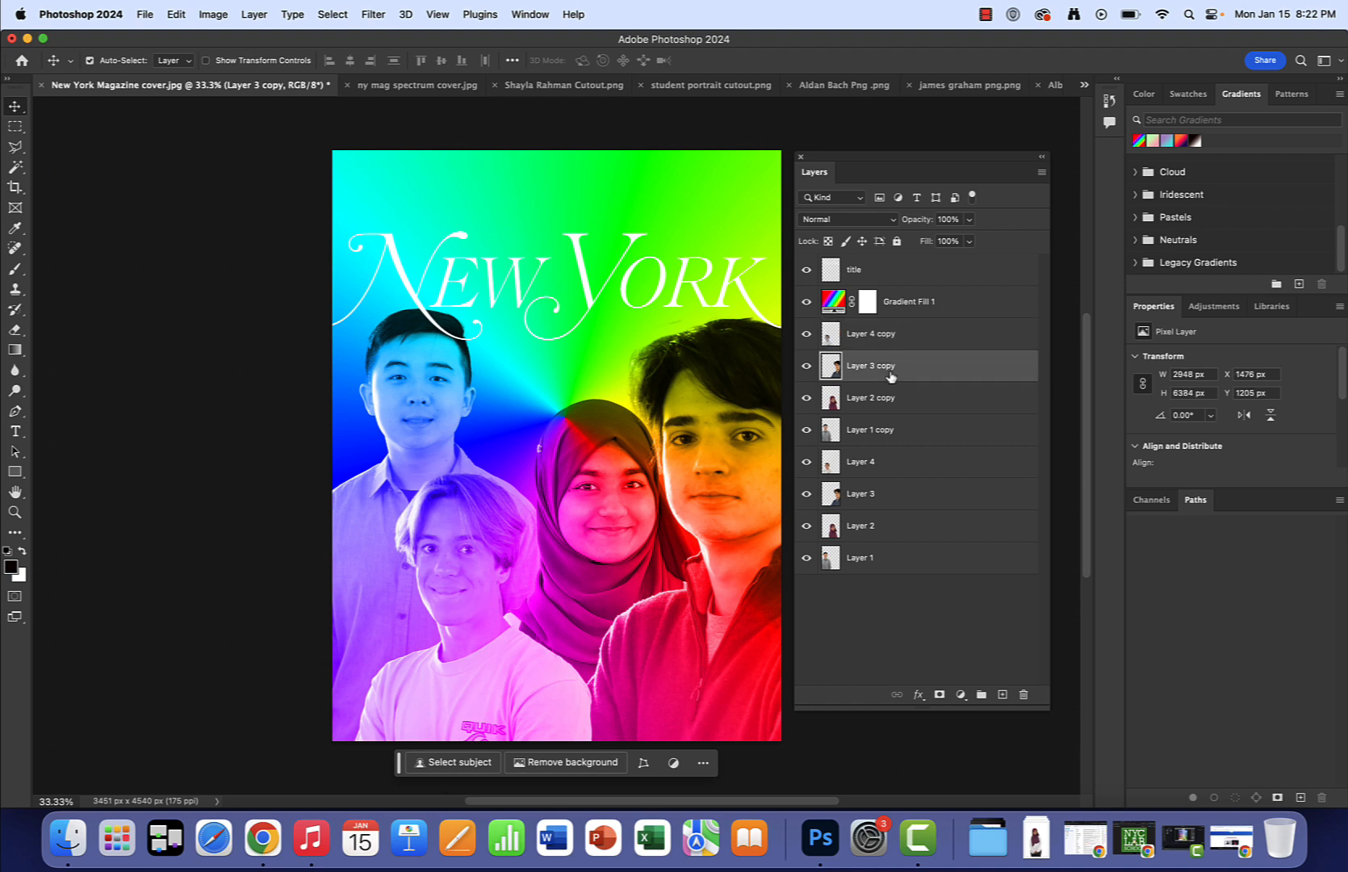
left_click(873, 393)
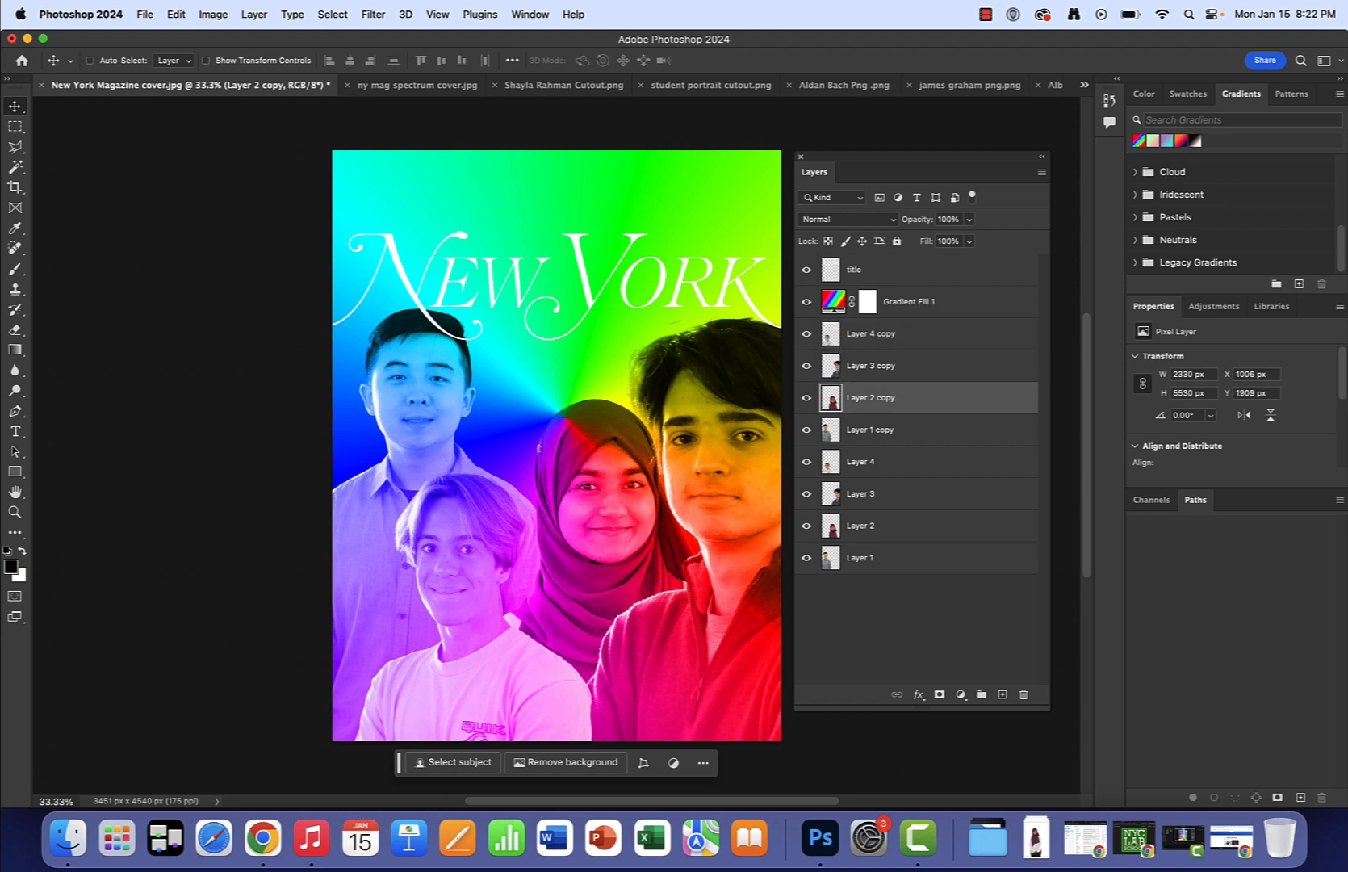
left_click(872, 436)
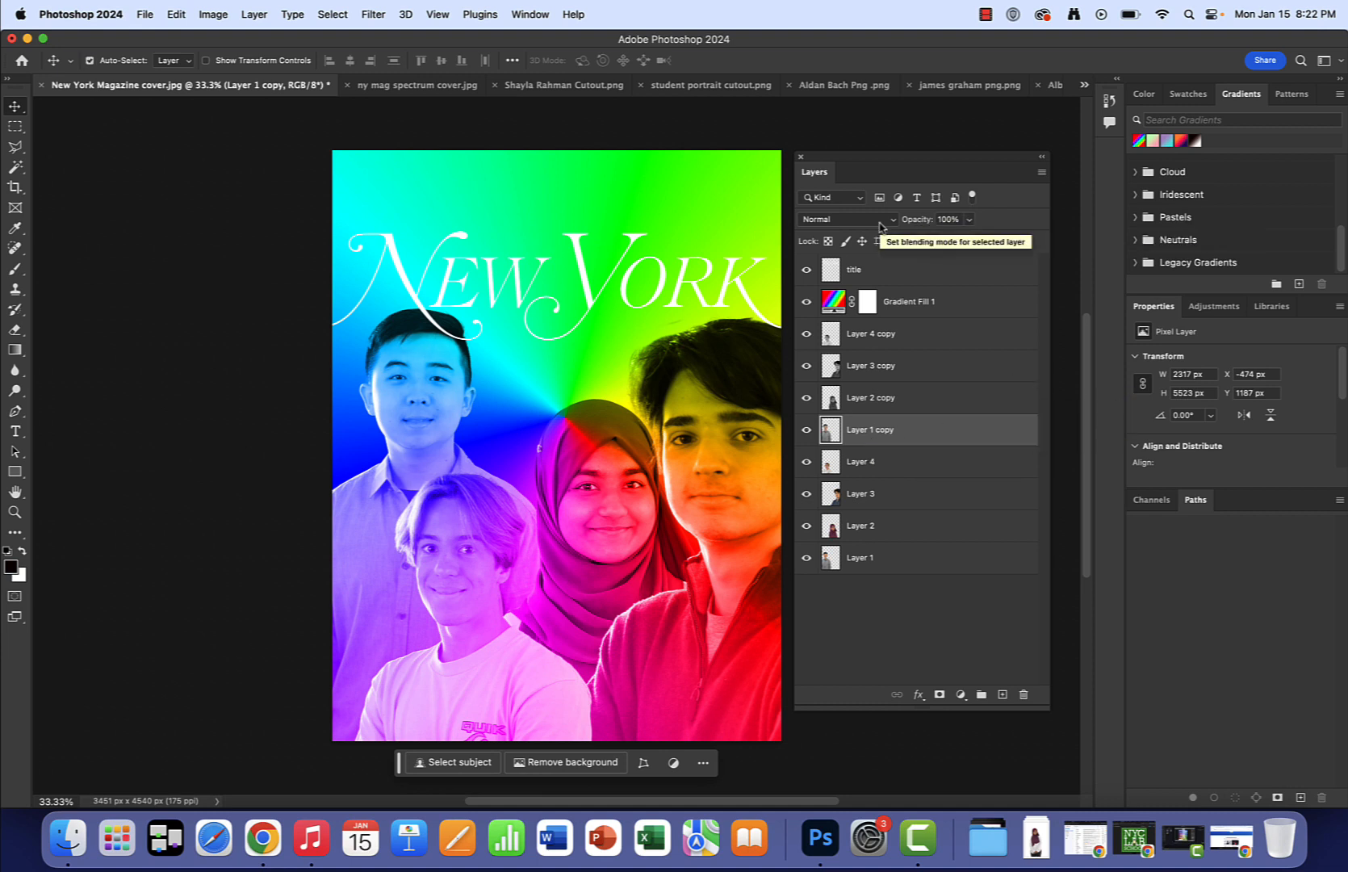
Cycle Gradient Fill 1 through the blend modes, including Color Burn, Overlay, Soft Light and Divide, and return it to Color.
left_click(864, 301)
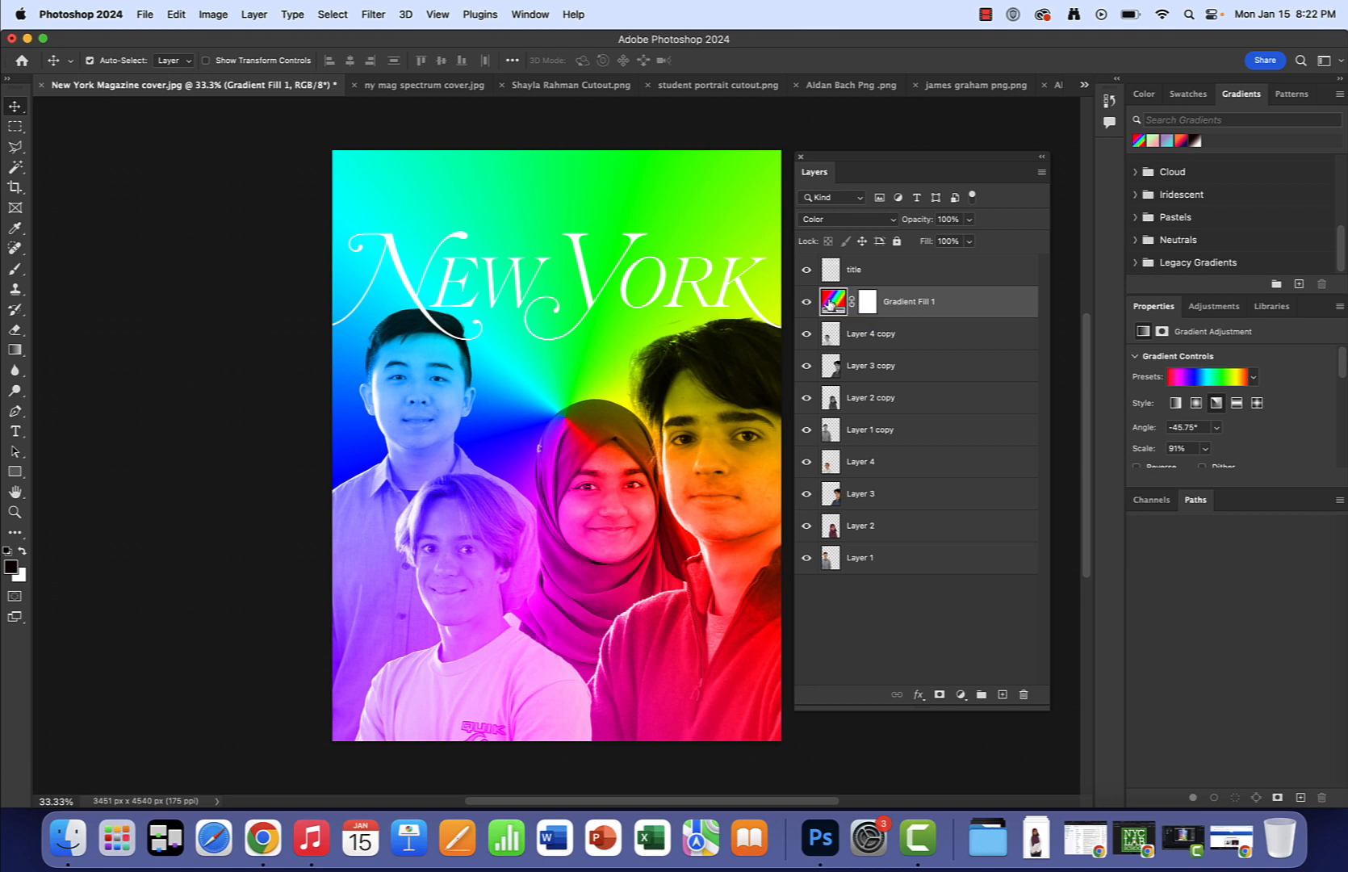
key("shift+plus")
key("shift+plus")
key("shift+plus")
key("shift+plus")
key("shift+plus")
key("shift+plus")
key("shift+plus")
key("shift+plus")
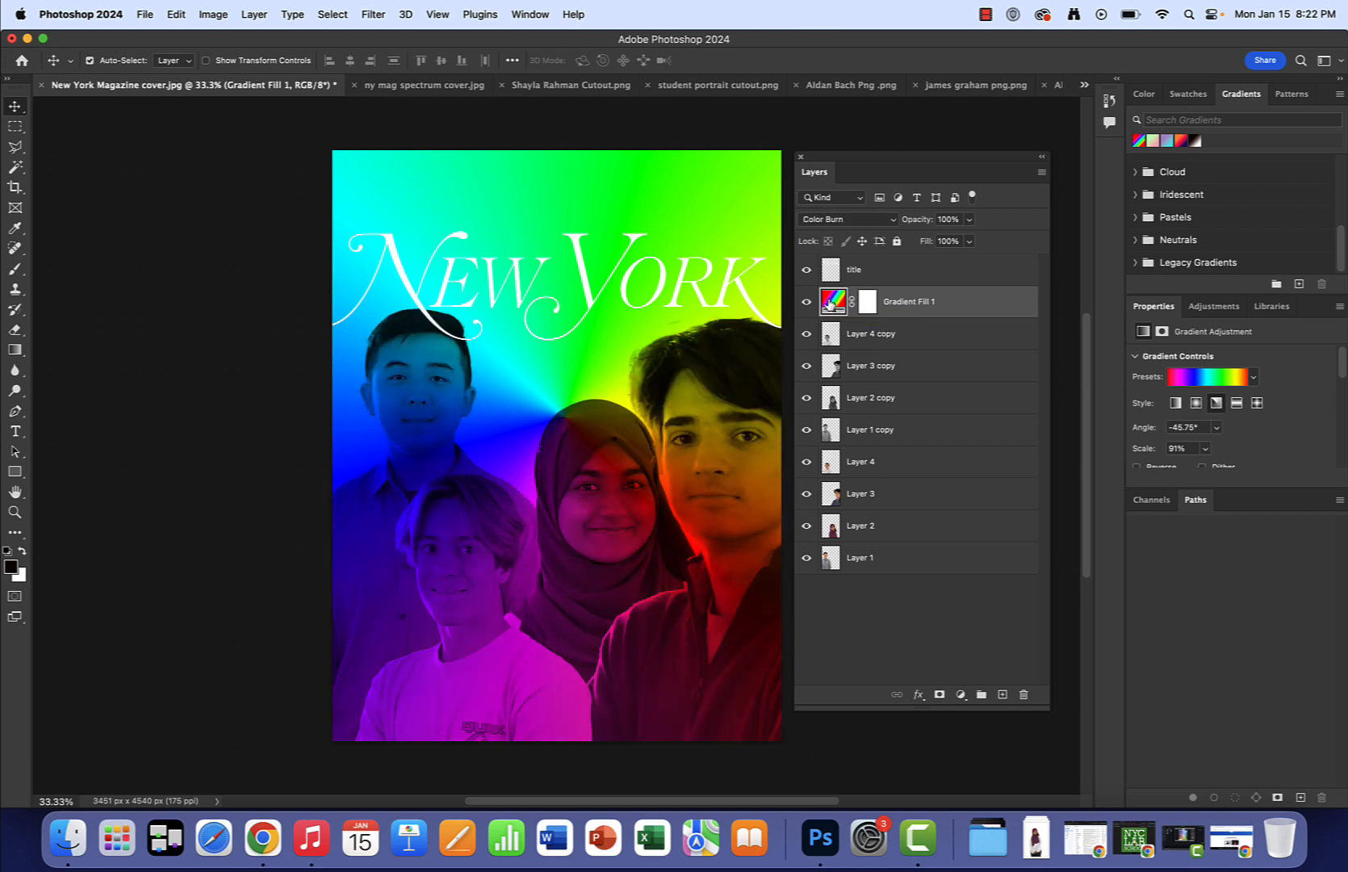
key("shift+plus")
key("shift+plus")
key("shift+plus")
key("shift+plus")
key("shift+plus")
key("shift+plus")
key("shift+plus")
key("shift+plus")
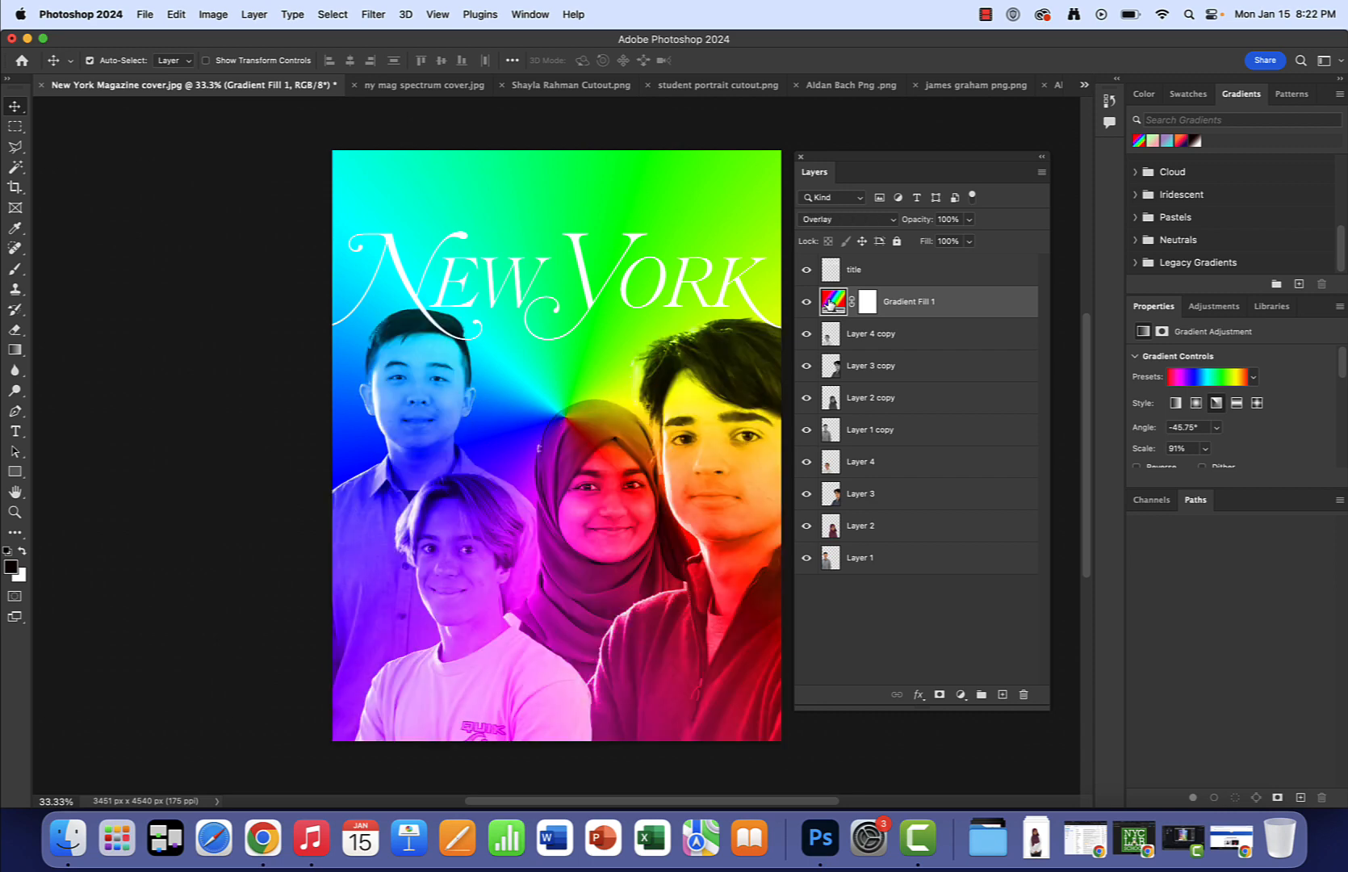
key("shift+minus")
key("shift+minus")
key("shift+plus")
key("shift+plus")
key("shift+minus")
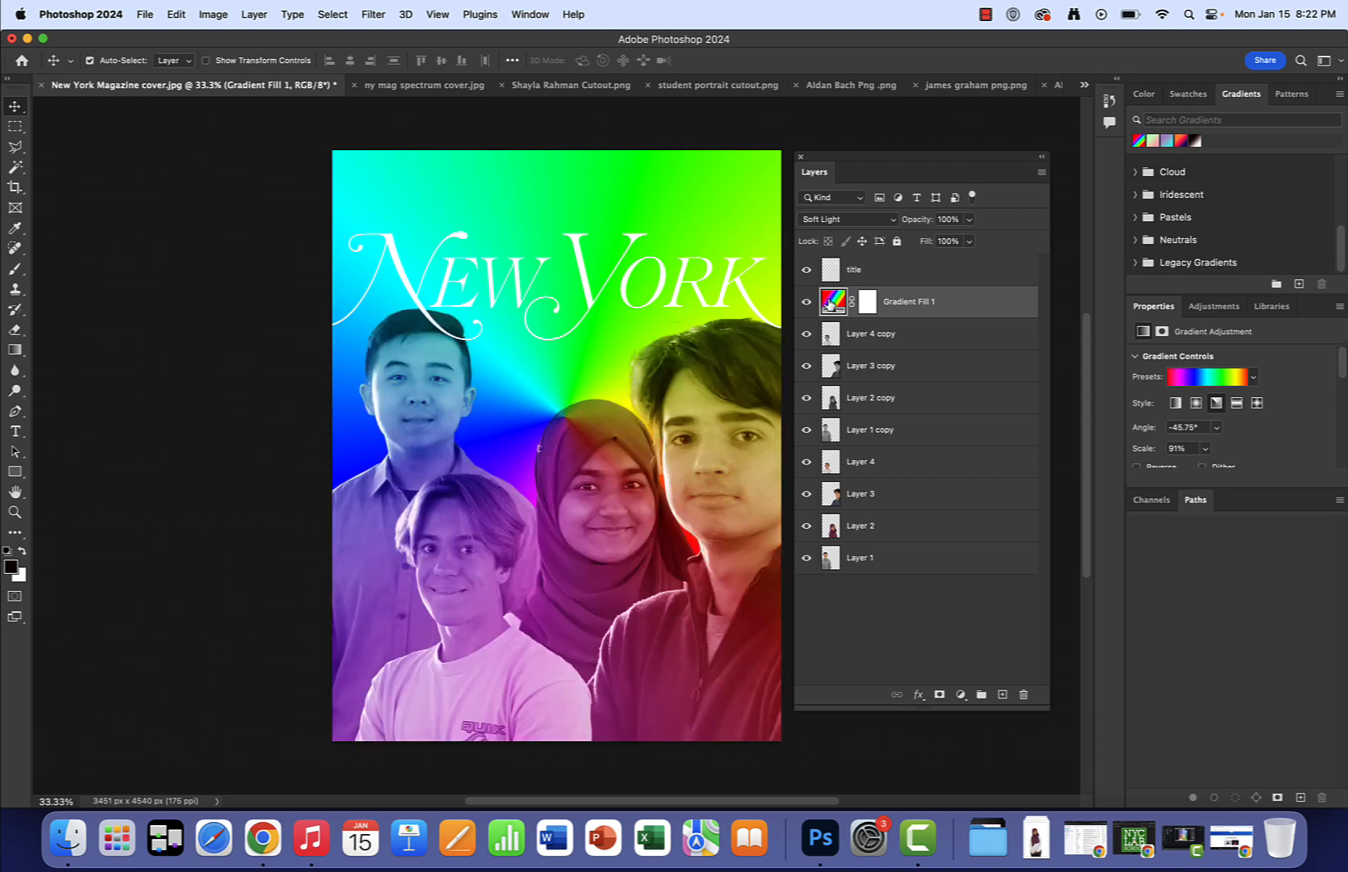
key("shift+plus")
key("shift+plus")
key("shift+plus")
key("shift+plus")
key("shift+plus")
key("shift+plus")
key("shift+plus")
key("shift+plus")
key("shift+plus")
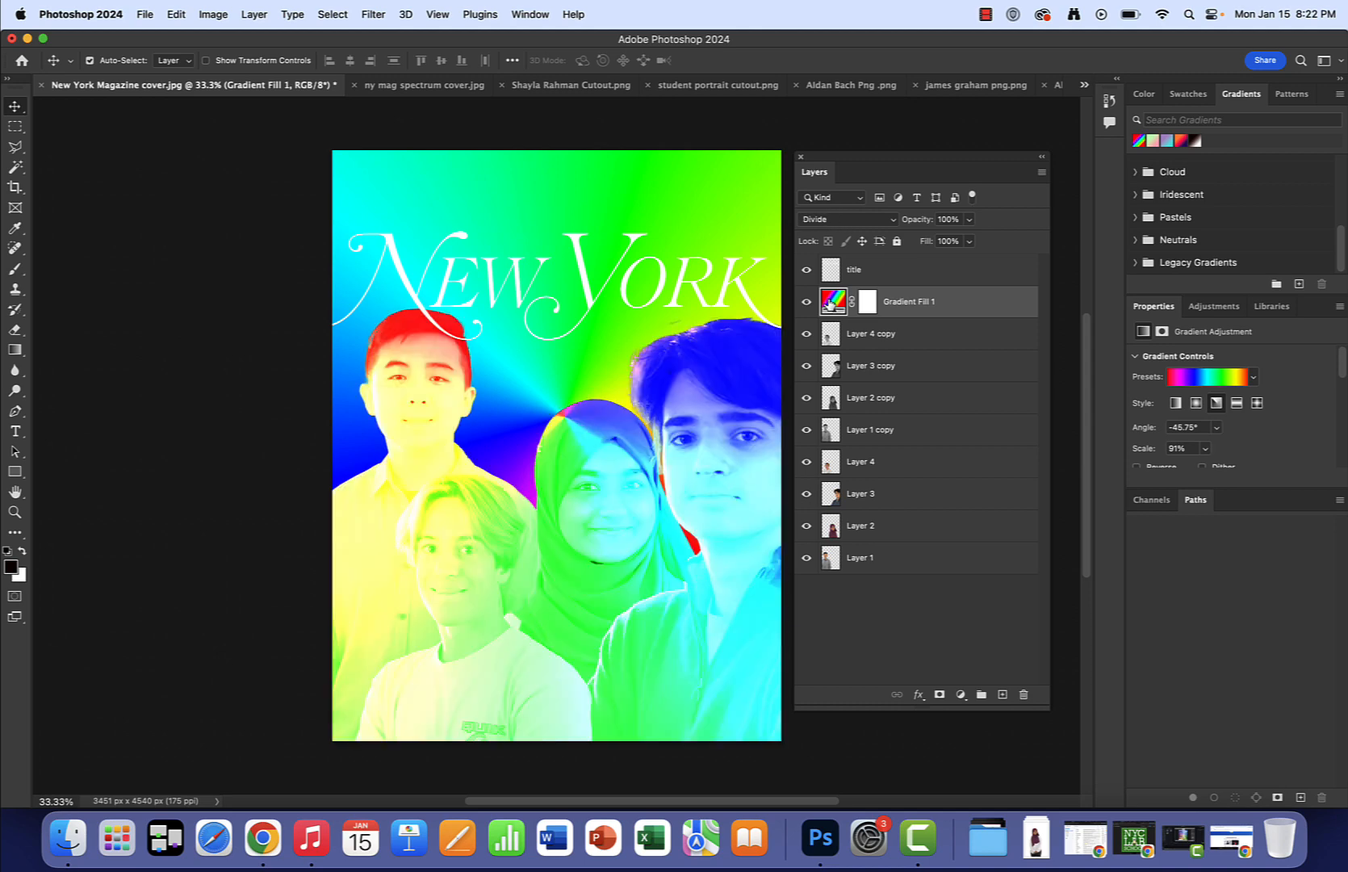
key("shift+plus")
key("shift+plus")
key("shift+plus")
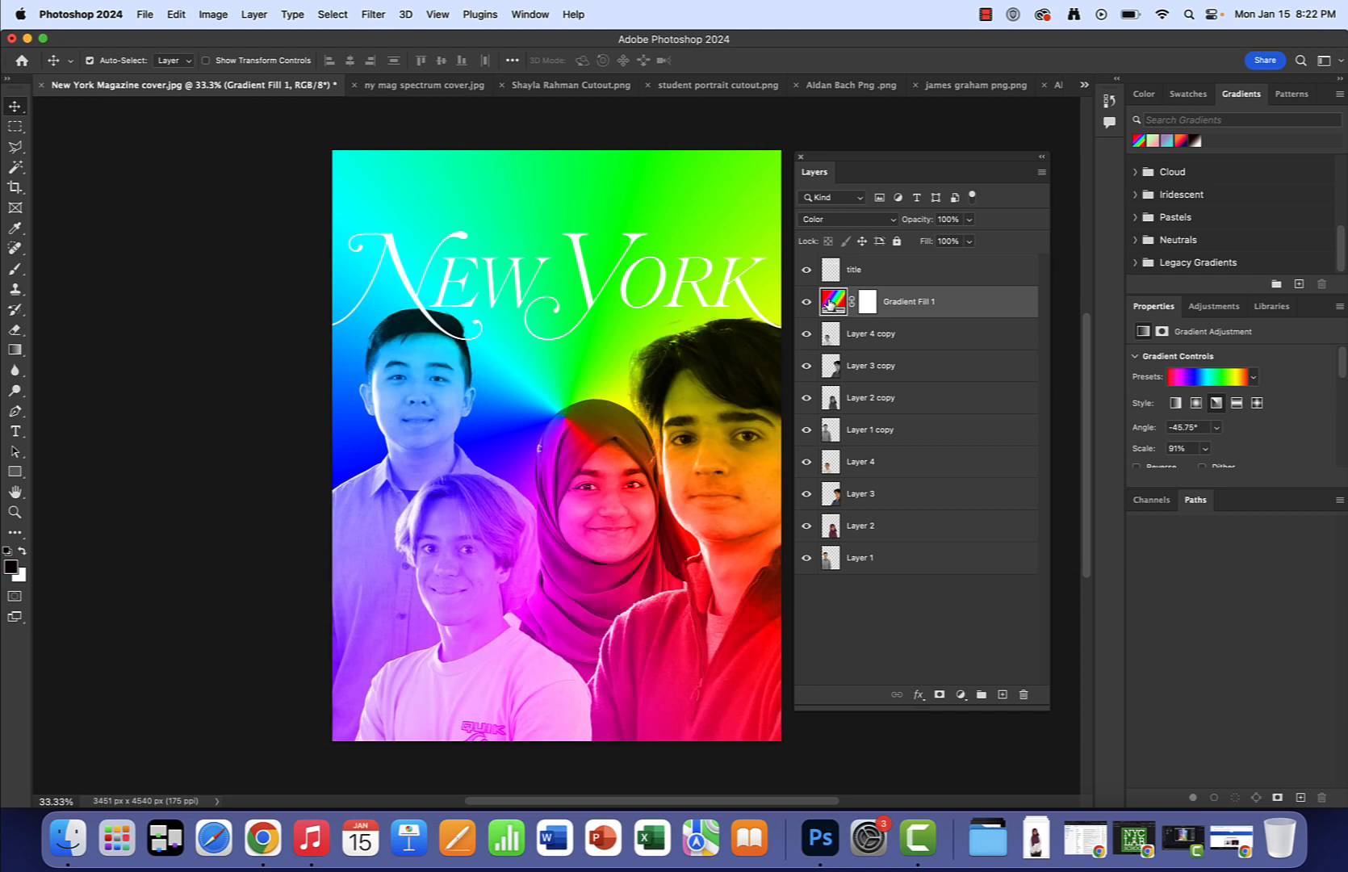